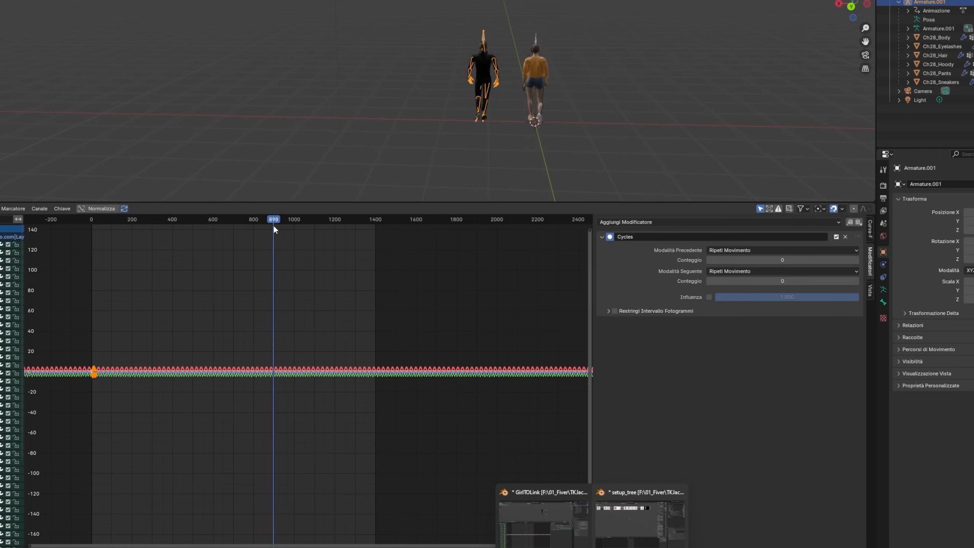
Step: Key the walker's Y location and make the walk animation curves repeat with a Cycles modifier
{"action": "key", "text": "i"}
{"action": "left_click", "coordinate": [352, 220]}
{"action": "middle_click_drag", "start_coordinate": [537, 111], "coordinate": [632, 104]}
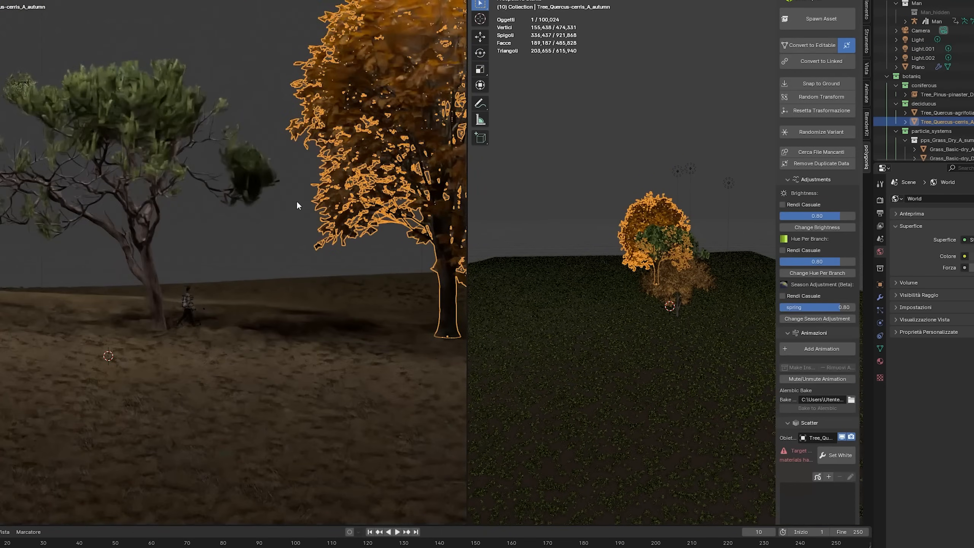
{"action": "scroll", "coordinate": [297, 203], "scroll_direction": "up", "scroll_amount": 6}
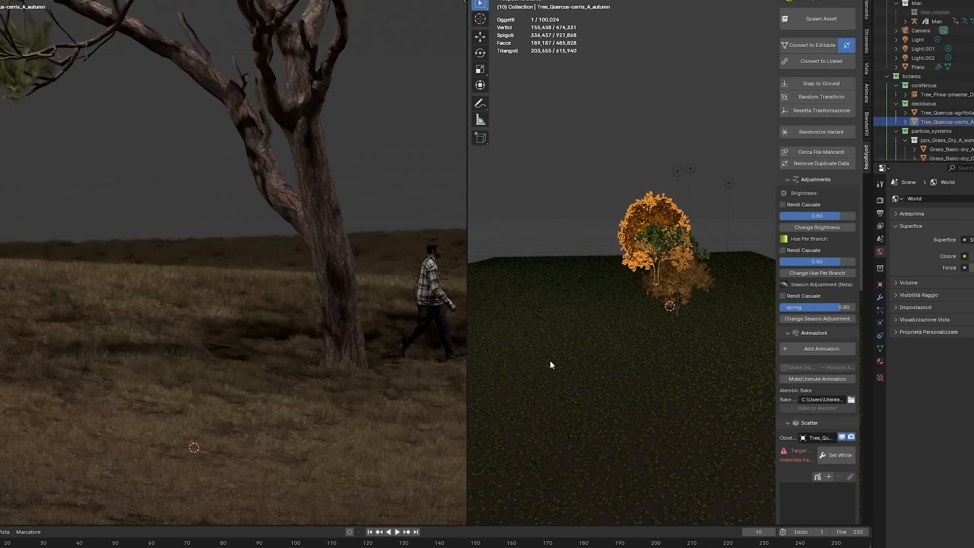
Step: Set the ground grass to 40 particles per m² with a 1000000 maximum and recalculate density
{"action": "left_click", "coordinate": [611, 385]}
{"action": "scroll", "coordinate": [829, 485], "scroll_direction": "down", "scroll_amount": 14}
{"action": "double_click", "coordinate": [825, 400]}
{"action": "type", "text": "40"}
{"action": "double_click", "coordinate": [827, 409]}
{"action": "type", "text": "200000"}
{"action": "double_click", "coordinate": [827, 409]}
{"action": "type", "text": "1000000"}
{"action": "key", "text": "Return"}
{"action": "left_click", "coordinate": [830, 421]}
Step: Reselect and then deselect the ground plane
{"action": "scroll", "coordinate": [831, 422], "scroll_direction": "down", "scroll_amount": 5}
{"action": "left_click", "coordinate": [586, 153]}
{"action": "left_click", "coordinate": [616, 313]}
{"action": "left_click", "coordinate": [552, 127]}
{"action": "scroll", "coordinate": [817, 268], "scroll_direction": "down", "scroll_amount": 7}
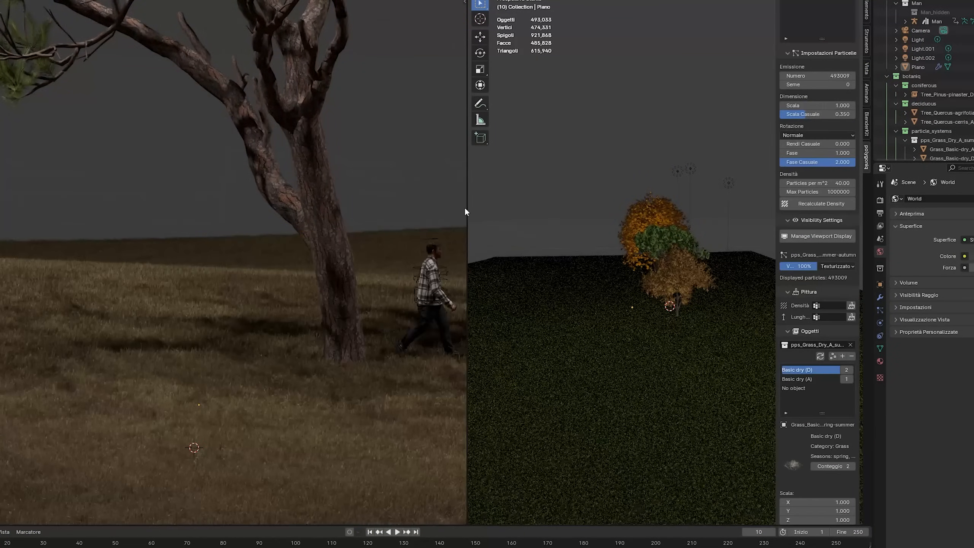
Step: Widen the left 3D view, pan across the meadow and play the animation briefly
{"action": "left_click_drag", "start_coordinate": [467, 210], "coordinate": [682, 211]}
{"action": "scroll", "coordinate": [645, 212], "scroll_direction": "down", "scroll_amount": 5}
{"action": "middle_click_drag", "start_coordinate": [646, 212], "coordinate": [277, 274], "text": "shift"}
{"action": "key", "text": "space"}
{"action": "key", "text": "space"}
{"action": "left_click", "coordinate": [879, 297]}
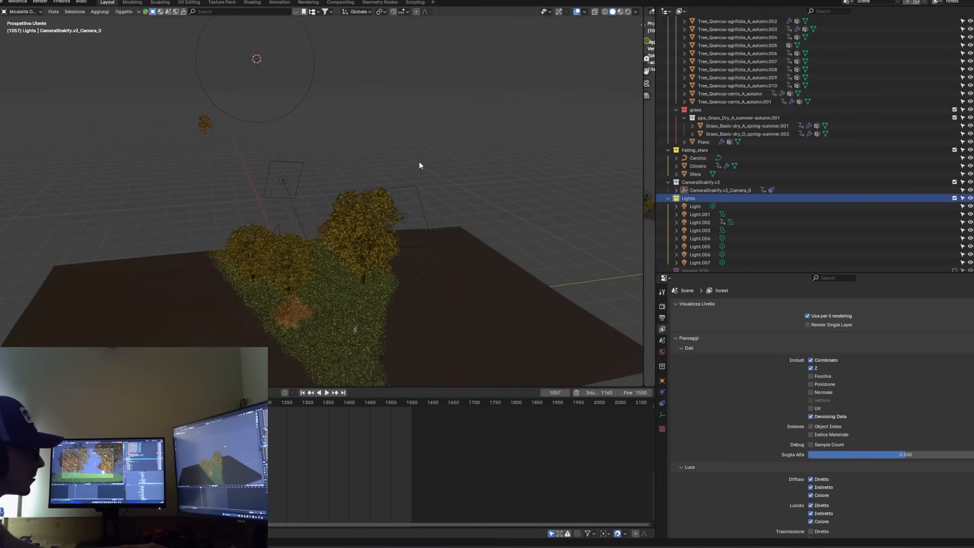
Step: Split off a second 3D view and look through the scene camera
{"action": "scroll", "coordinate": [415, 157], "scroll_direction": "down", "scroll_amount": 5}
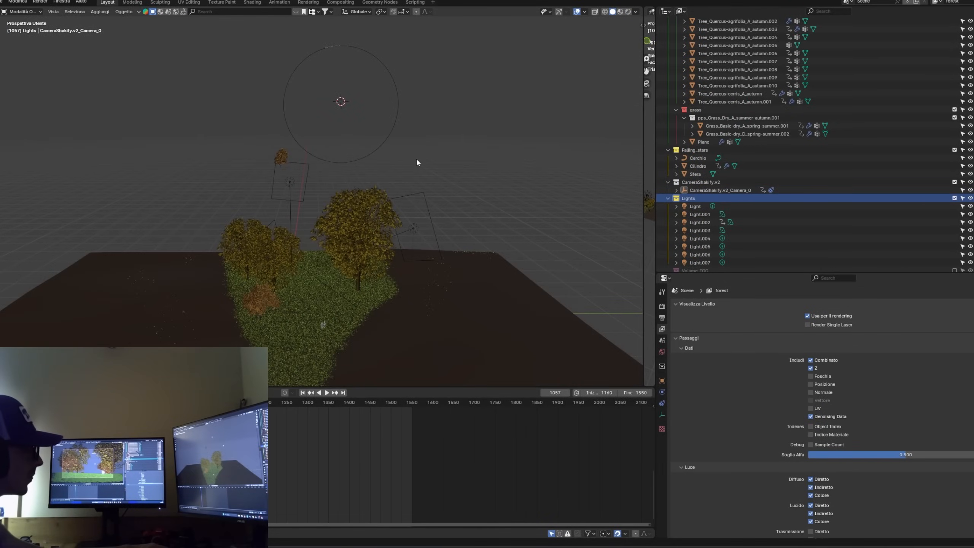
{"action": "middle_click_drag", "start_coordinate": [376, 197], "coordinate": [413, 208]}
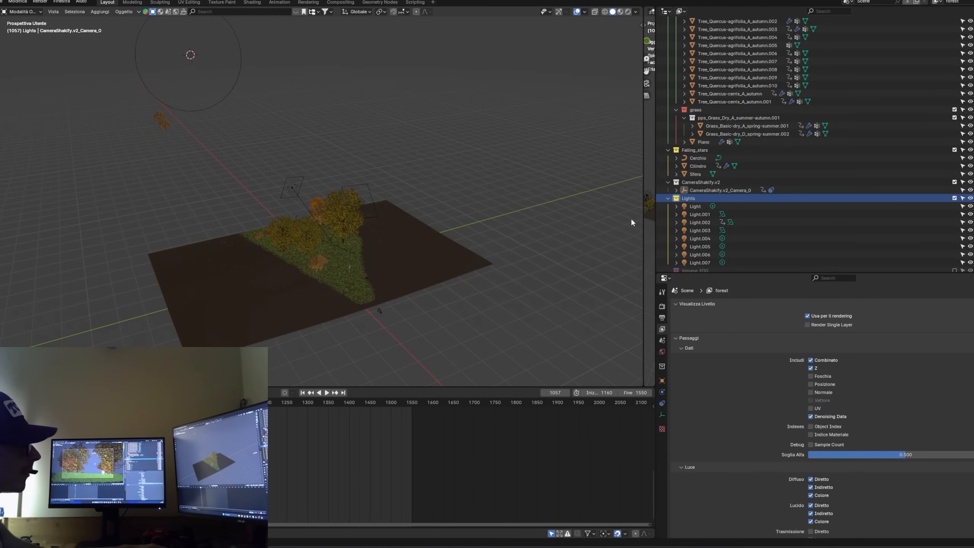
{"action": "left_click_drag", "start_coordinate": [607, 196], "coordinate": [593, 198]}
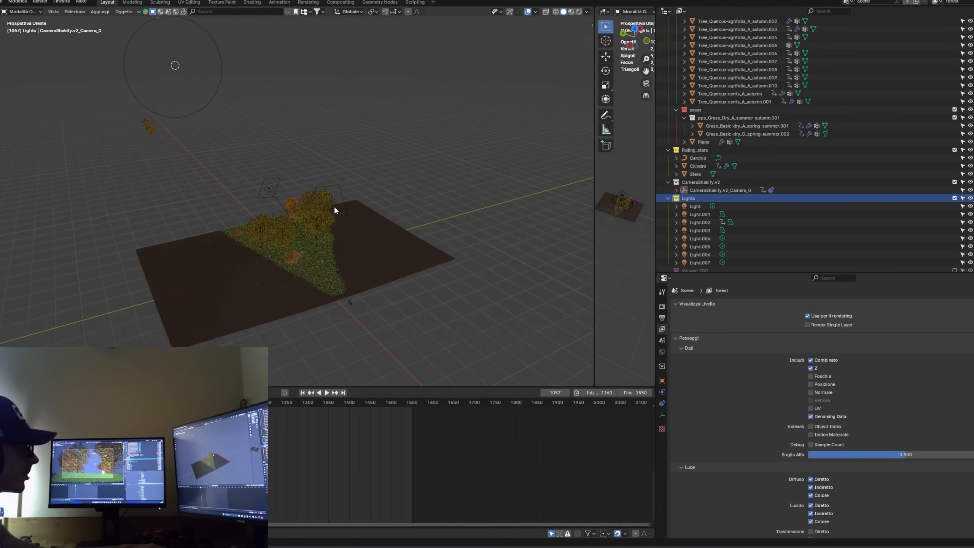
{"action": "middle_click_drag", "start_coordinate": [343, 199], "coordinate": [304, 247]}
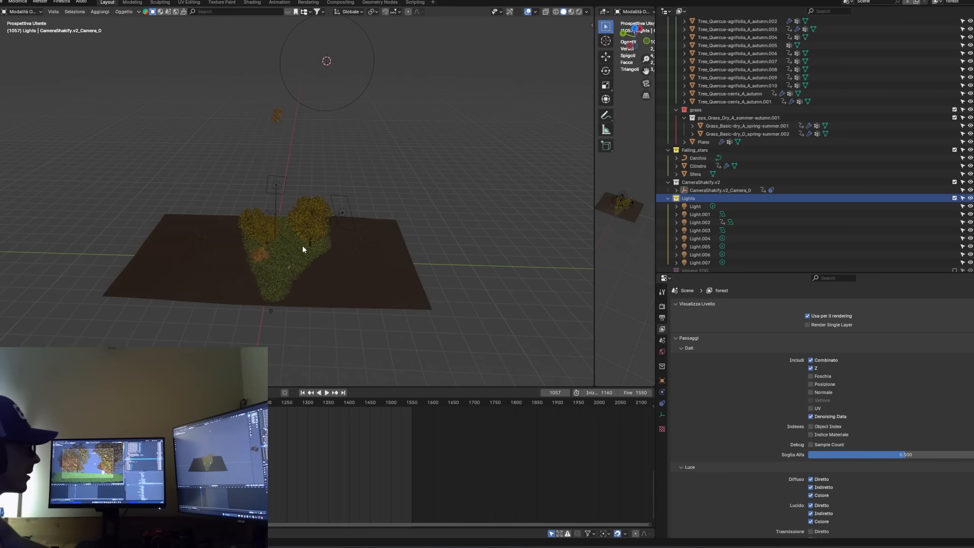
{"action": "key", "text": "KP_0"}
Step: Check the fog view layer, switch back to the forest layer and enlarge the outliner
{"action": "left_click", "coordinate": [936, 3]}
{"action": "left_click", "coordinate": [936, 3]}
{"action": "left_click", "coordinate": [869, 13]}
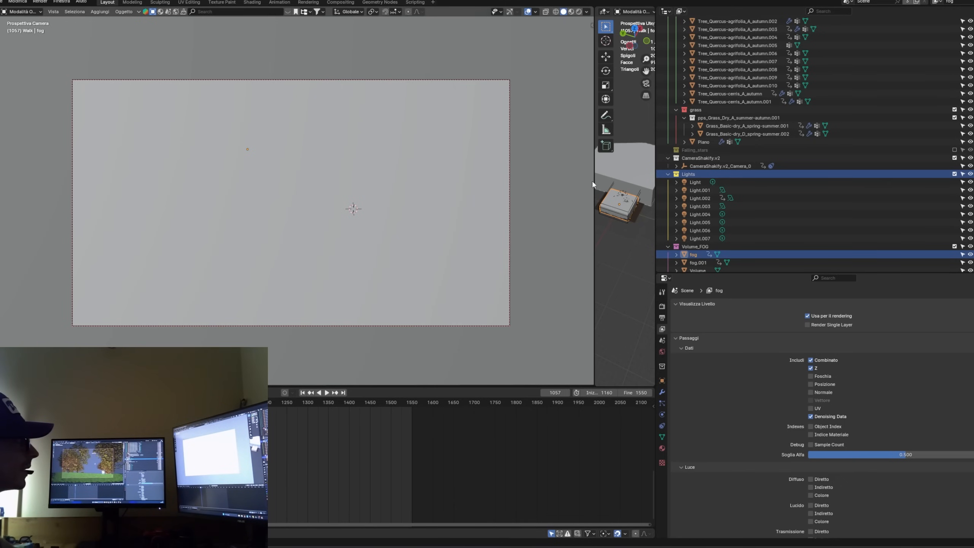
{"action": "left_click", "coordinate": [937, 3]}
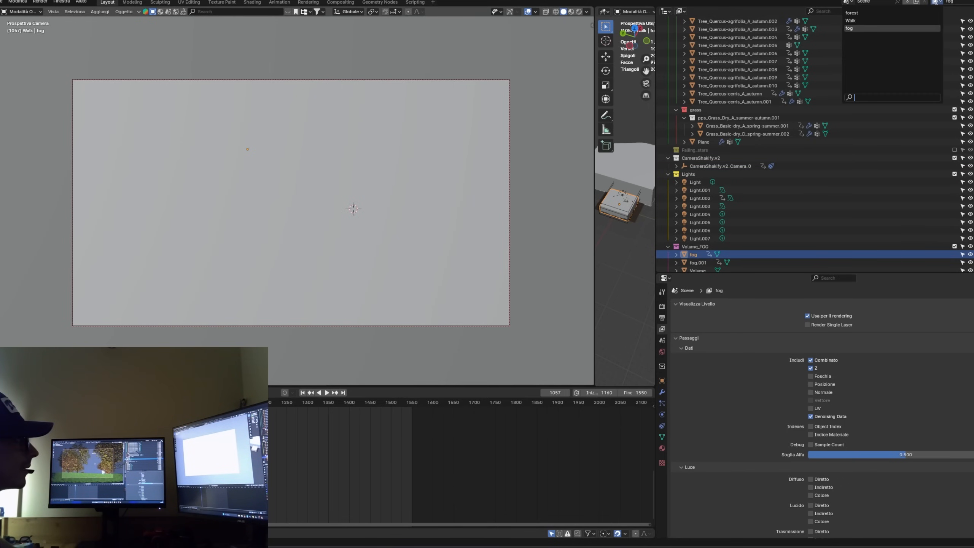
{"action": "left_click", "coordinate": [869, 13]}
{"action": "scroll", "coordinate": [460, 169], "scroll_direction": "down", "scroll_amount": 6}
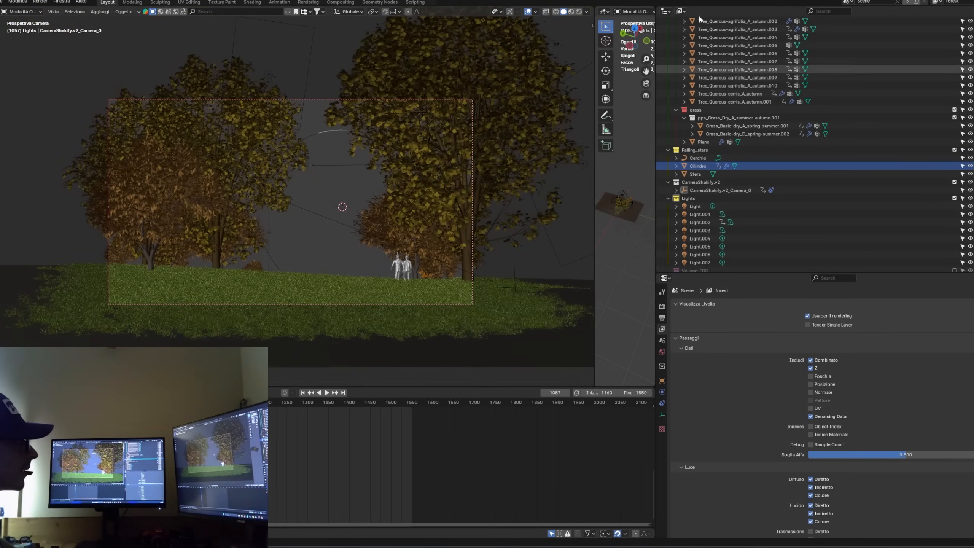
{"action": "scroll", "coordinate": [746, 215], "scroll_direction": "up", "scroll_amount": 1}
{"action": "left_click_drag", "start_coordinate": [724, 272], "coordinate": [728, 499]}
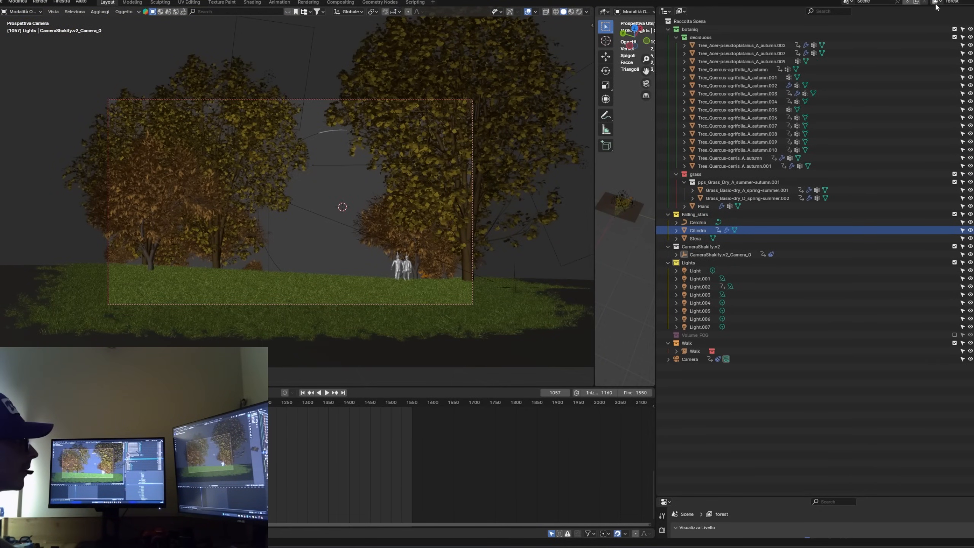
Step: Create a fresh new view layer from the Add View Layer options
{"action": "left_click", "coordinate": [935, 3]}
{"action": "left_click", "coordinate": [922, 13]}
{"action": "left_click", "coordinate": [970, 2]}
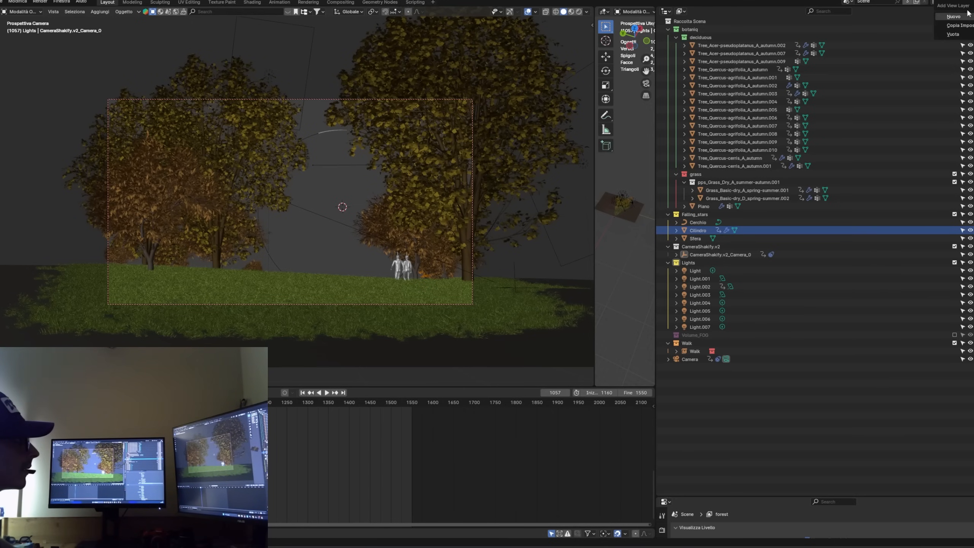
{"action": "left_click_drag", "start_coordinate": [939, 2], "coordinate": [939, 0]}
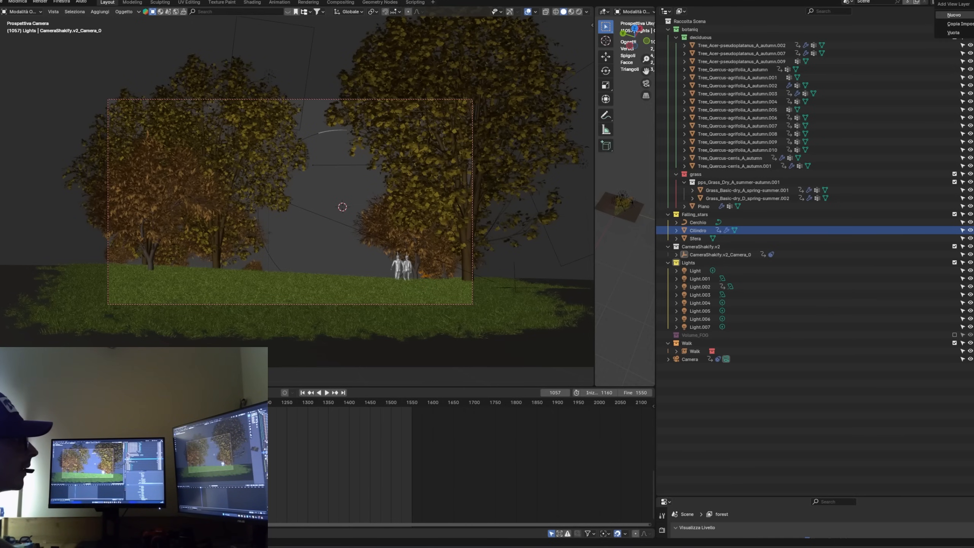
{"action": "left_click", "coordinate": [954, 15]}
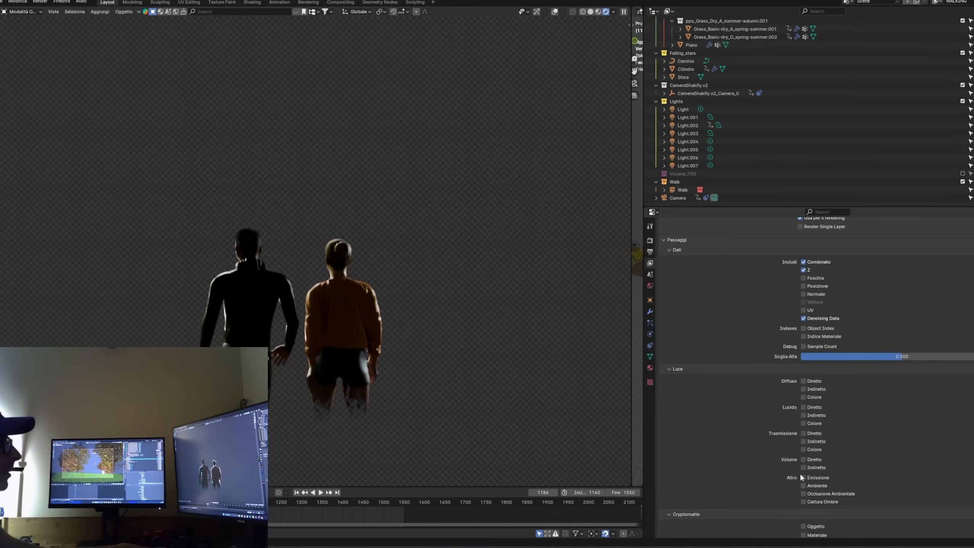
Step: Tick Diffuse and Glossy Direct/Indirect/Color, Emission, Environment, AO and Cryptomatte Object/Material/Asset passes
{"action": "scroll", "coordinate": [796, 391], "scroll_direction": "up", "scroll_amount": 2}
{"action": "scroll", "coordinate": [795, 421], "scroll_direction": "down", "scroll_amount": 3}
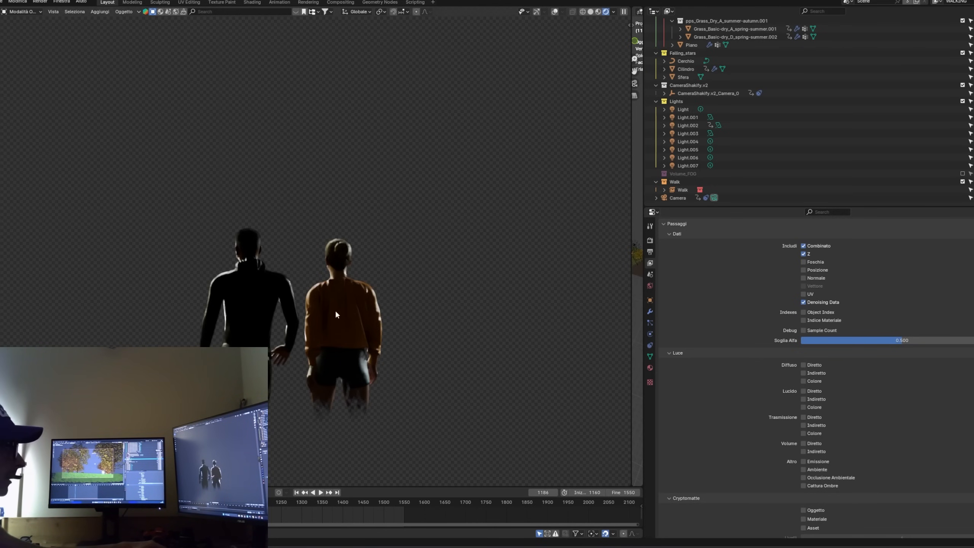
{"action": "scroll", "coordinate": [331, 321], "scroll_direction": "down", "scroll_amount": 1}
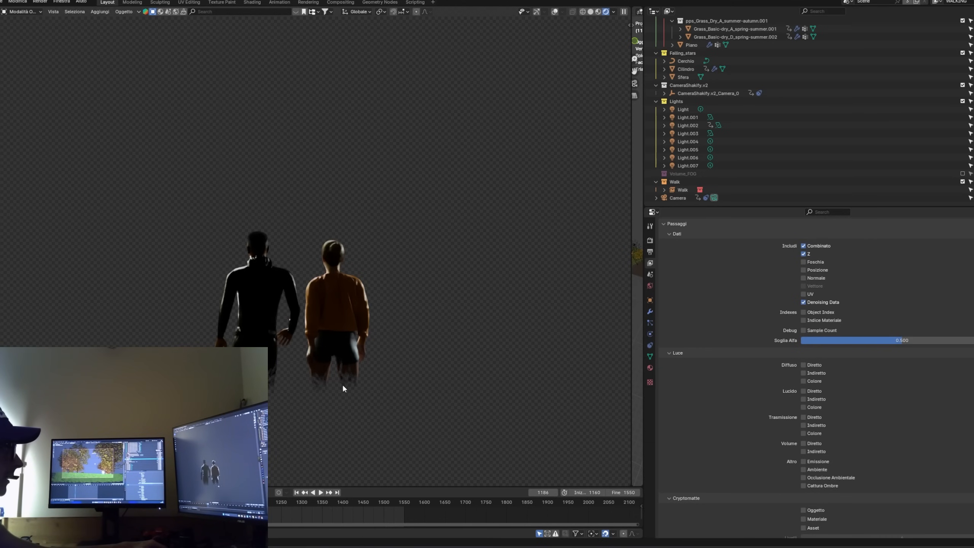
{"action": "scroll", "coordinate": [743, 343], "scroll_direction": "down", "scroll_amount": 2}
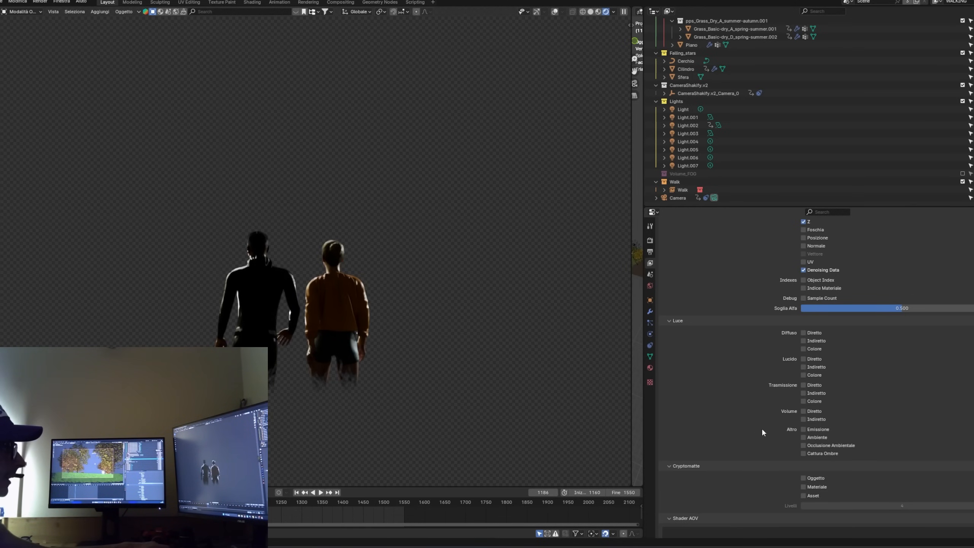
{"action": "scroll", "coordinate": [763, 441], "scroll_direction": "up", "scroll_amount": 1}
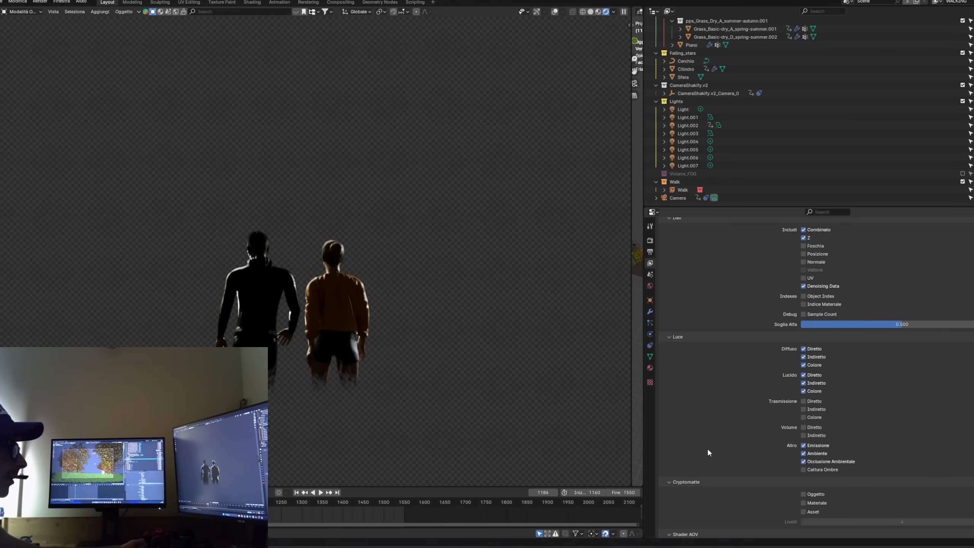
{"action": "scroll", "coordinate": [819, 489], "scroll_direction": "down", "scroll_amount": 5}
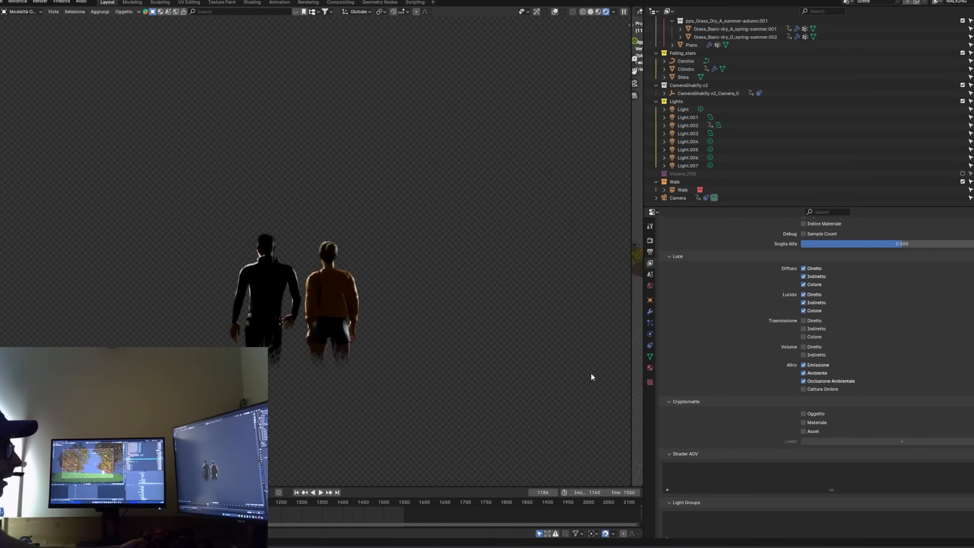
{"action": "scroll", "coordinate": [242, 313], "scroll_direction": "up", "scroll_amount": 3}
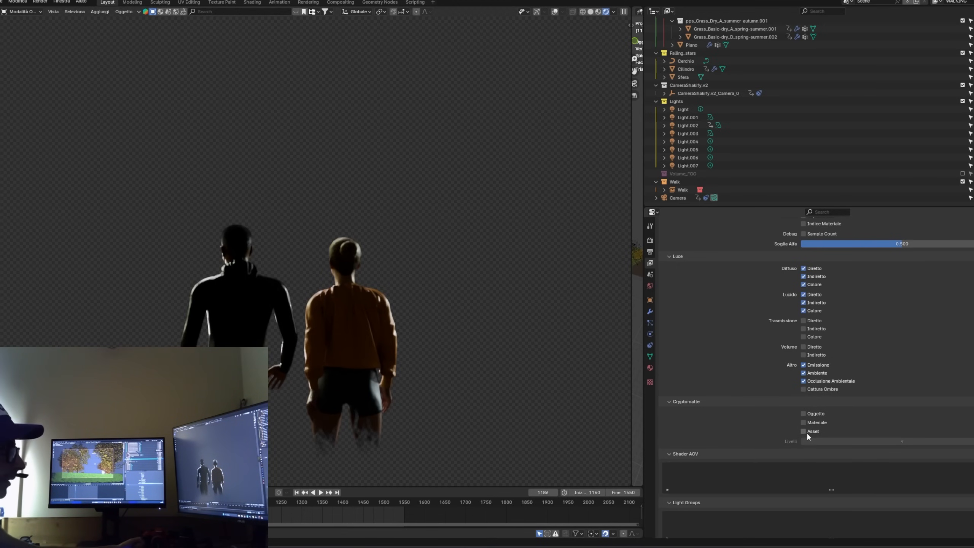
{"action": "left_click_drag", "start_coordinate": [817, 410], "coordinate": [810, 431]}
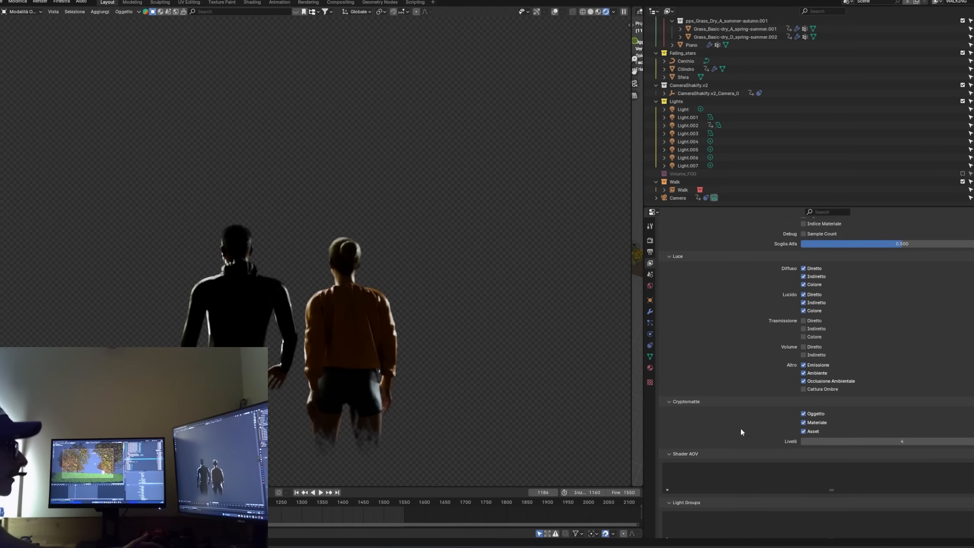
{"action": "scroll", "coordinate": [690, 400], "scroll_direction": "up", "scroll_amount": 2}
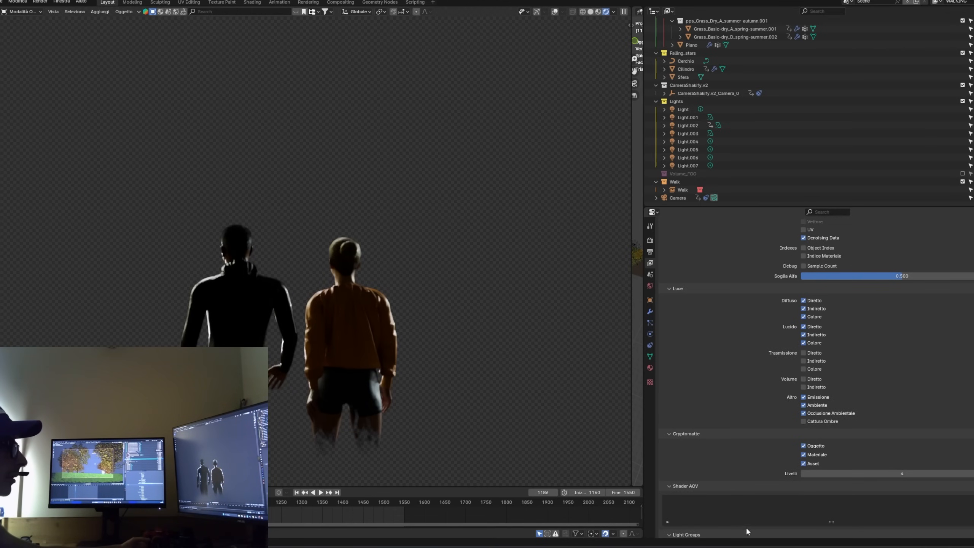
{"action": "scroll", "coordinate": [835, 431], "scroll_direction": "up", "scroll_amount": 4}
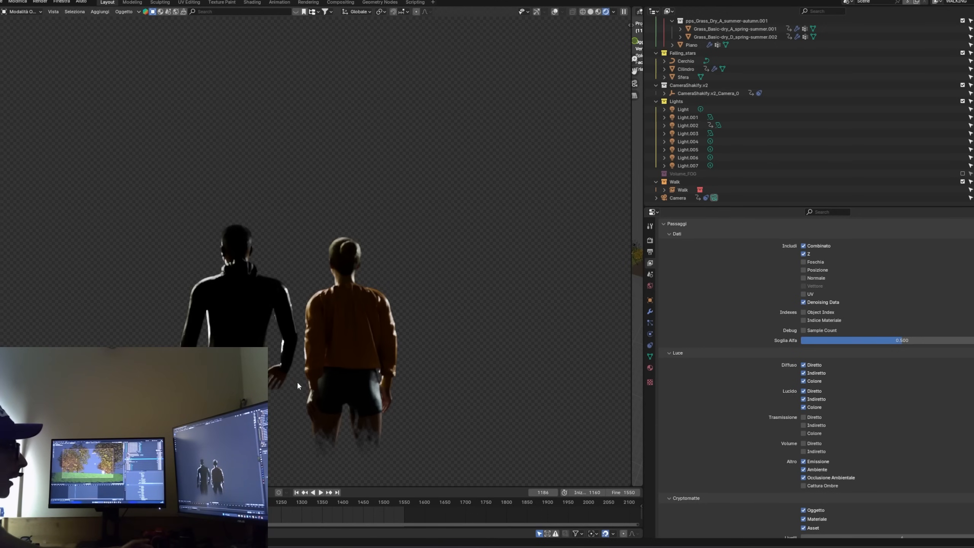
{"action": "scroll", "coordinate": [788, 347], "scroll_direction": "up", "scroll_amount": 3}
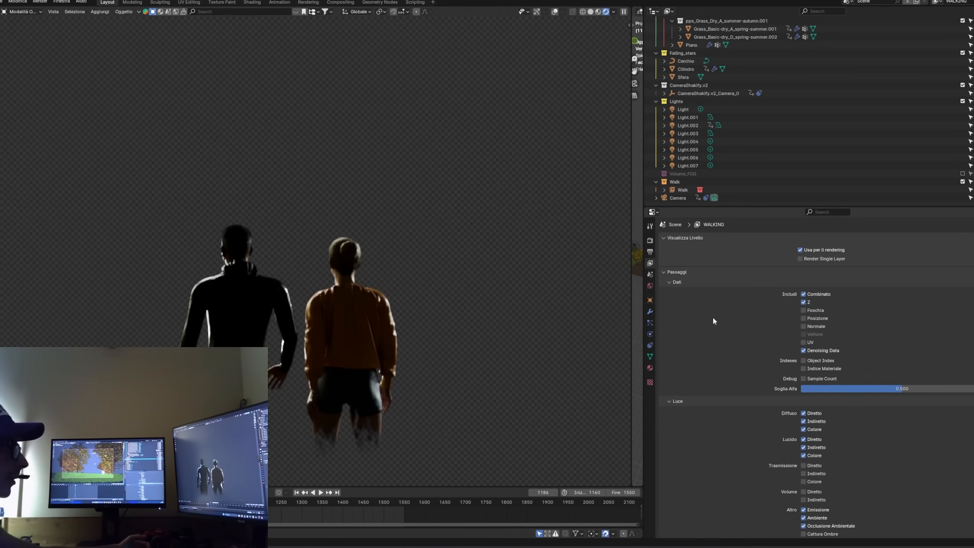
Step: Set the final-render denoiser to OpenImageDenoise in Render Properties
{"action": "left_click", "coordinate": [649, 240]}
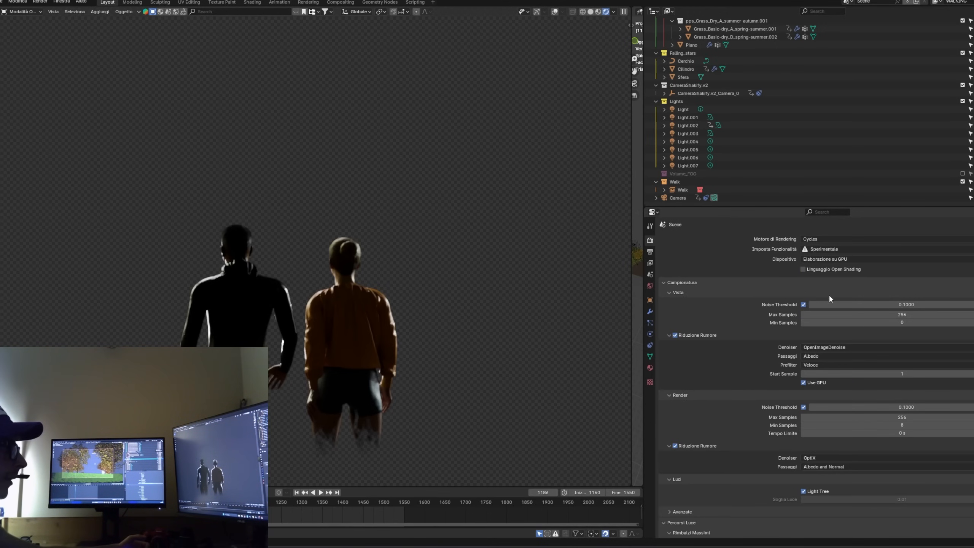
{"action": "scroll", "coordinate": [827, 295], "scroll_direction": "down", "scroll_amount": 1}
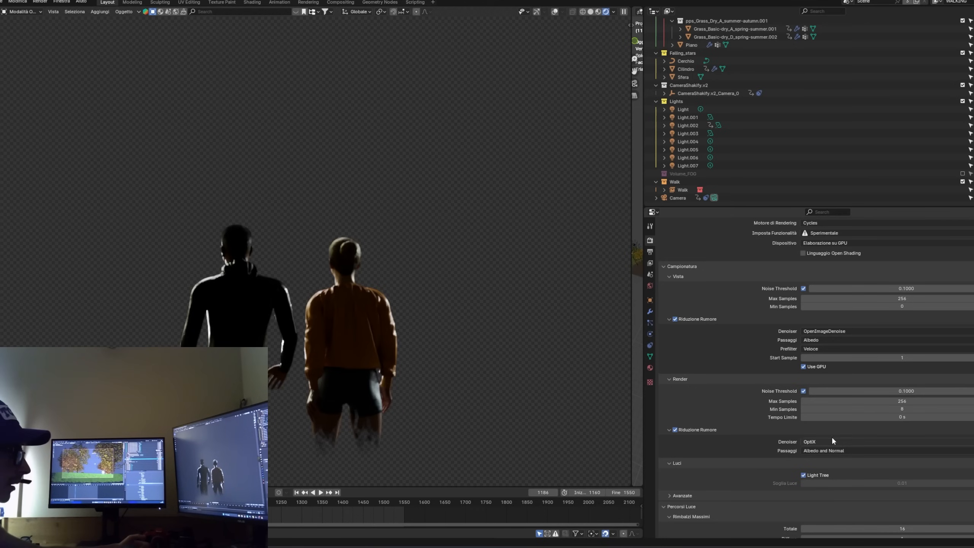
{"action": "left_click", "coordinate": [814, 441]}
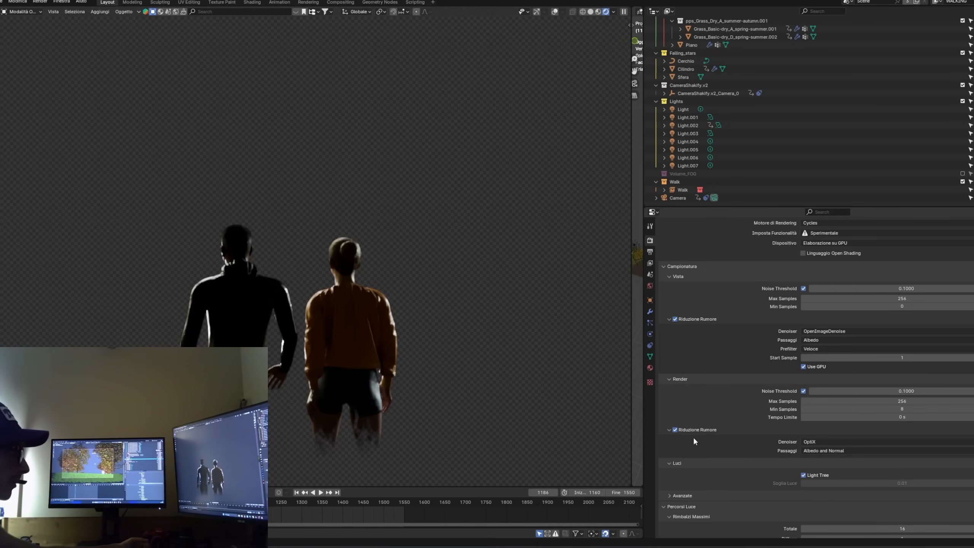
{"action": "left_click", "coordinate": [825, 441]}
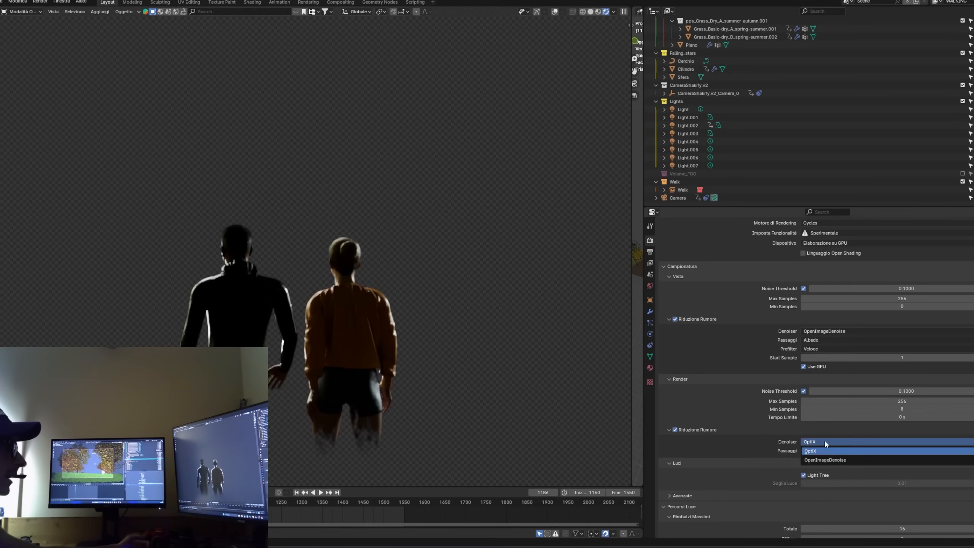
{"action": "left_click", "coordinate": [814, 460]}
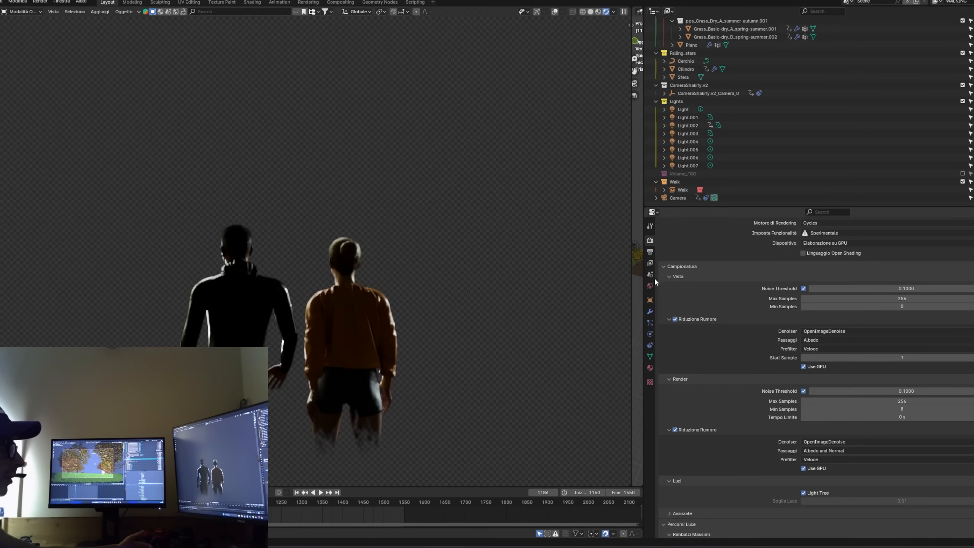
Step: Glance at the output settings, then bring the node trees into view in the Compositing workspace
{"action": "left_click", "coordinate": [649, 253]}
{"action": "left_click", "coordinate": [649, 241]}
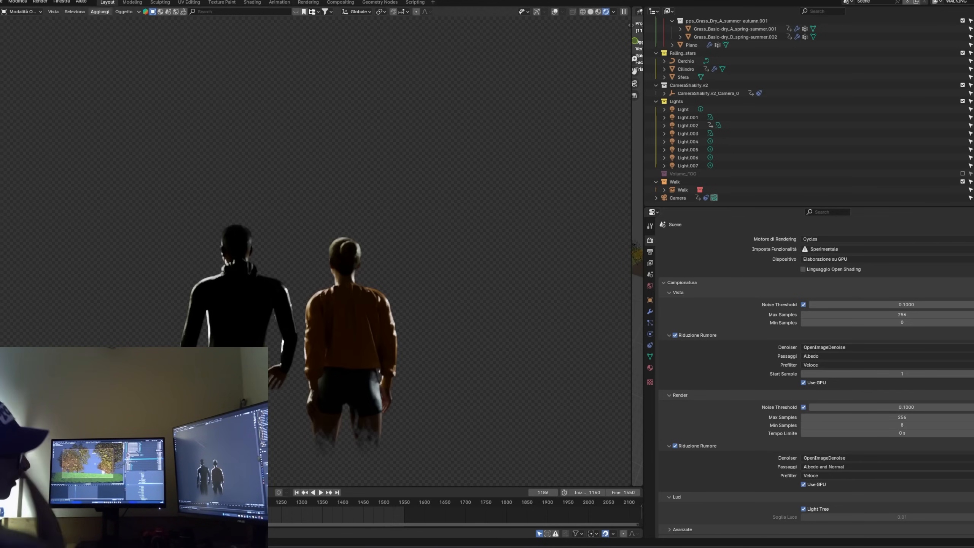
{"action": "left_click", "coordinate": [351, 3]}
{"action": "scroll", "coordinate": [366, 221], "scroll_direction": "down", "scroll_amount": 6}
{"action": "middle_click_drag", "start_coordinate": [399, 169], "coordinate": [428, 125]}
Step: Box-select and pan around the upper and lower compositing node trees
{"action": "scroll", "coordinate": [428, 125], "scroll_direction": "up", "scroll_amount": 4}
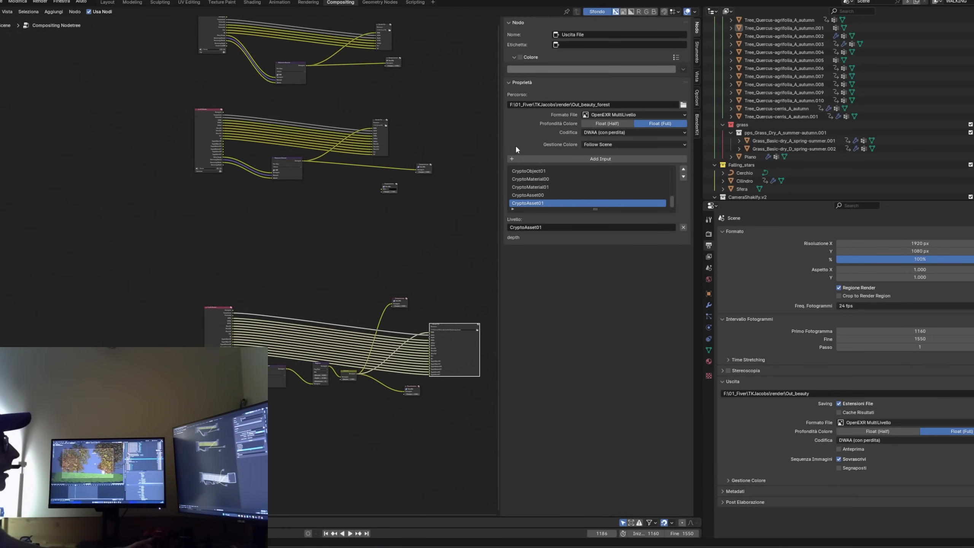
{"action": "middle_click_drag", "start_coordinate": [456, 202], "coordinate": [418, 253]}
{"action": "left_click_drag", "start_coordinate": [418, 253], "coordinate": [153, 54]}
{"action": "middle_click_drag", "start_coordinate": [406, 167], "coordinate": [360, 229]}
{"action": "scroll", "coordinate": [360, 229], "scroll_direction": "down", "scroll_amount": 3}
{"action": "middle_click_drag", "start_coordinate": [409, 278], "coordinate": [416, 215]}
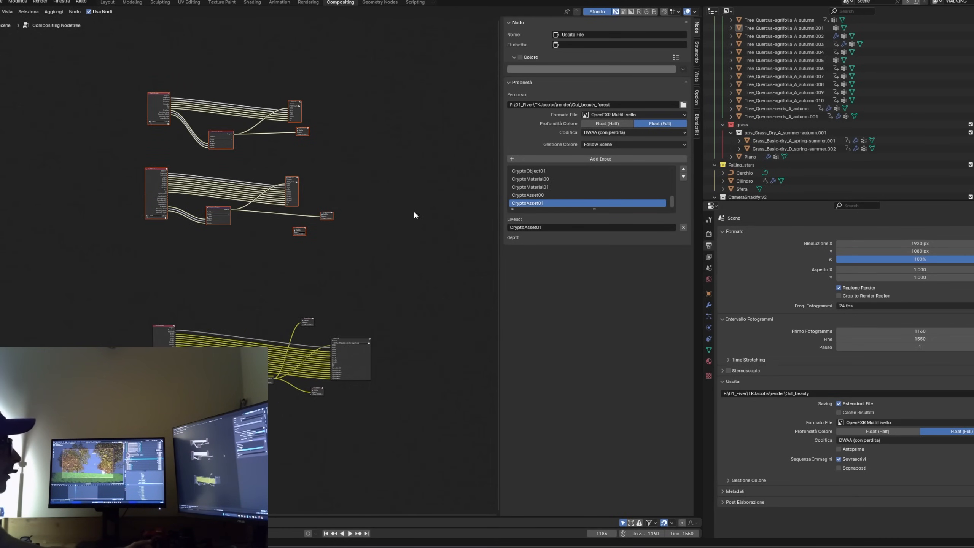
{"action": "middle_click_drag", "start_coordinate": [352, 306], "coordinate": [392, 327]}
{"action": "scroll", "coordinate": [403, 317], "scroll_direction": "up", "scroll_amount": 5}
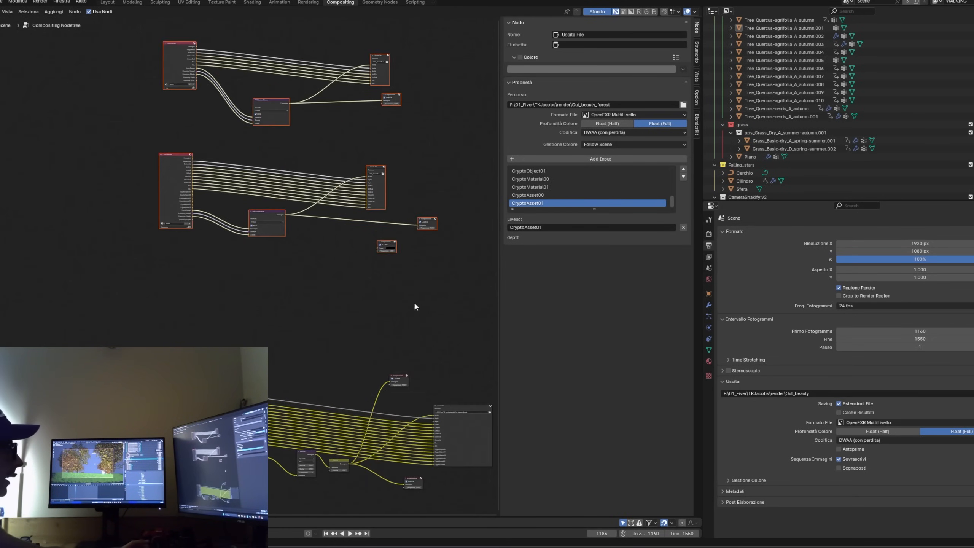
{"action": "middle_click_drag", "start_coordinate": [468, 314], "coordinate": [412, 267]}
{"action": "left_click_drag", "start_coordinate": [438, 256], "coordinate": [86, 468]}
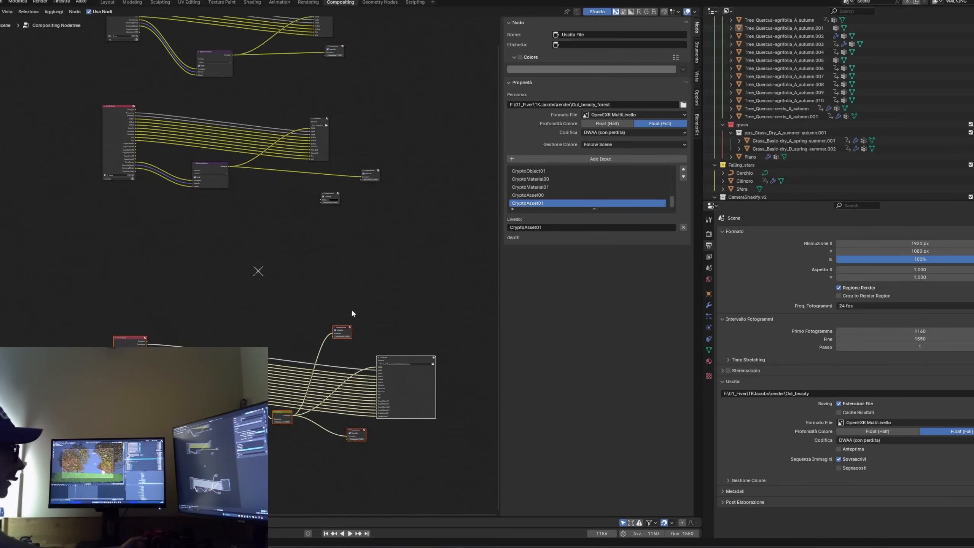
Step: Clear the selection and reframe the view to see the whole node layout
{"action": "left_click", "coordinate": [347, 313]}
{"action": "middle_click_drag", "start_coordinate": [370, 292], "coordinate": [344, 338]}
{"action": "middle_click_drag", "start_coordinate": [264, 292], "coordinate": [309, 315]}
{"action": "scroll", "coordinate": [309, 314], "scroll_direction": "down", "scroll_amount": 1}
{"action": "middle_click_drag", "start_coordinate": [284, 409], "coordinate": [261, 295]}
{"action": "scroll", "coordinate": [261, 296], "scroll_direction": "up", "scroll_amount": 4}
{"action": "middle_click_drag", "start_coordinate": [267, 240], "coordinate": [256, 337]}
{"action": "scroll", "coordinate": [255, 337], "scroll_direction": "down", "scroll_amount": 13}
Step: Box-select every node across all three trees and delete them with X
{"action": "left_click_drag", "start_coordinate": [394, 398], "coordinate": [61, 44]}
{"action": "middle_click_drag", "start_coordinate": [341, 244], "coordinate": [411, 262]}
{"action": "scroll", "coordinate": [411, 262], "scroll_direction": "up", "scroll_amount": 7}
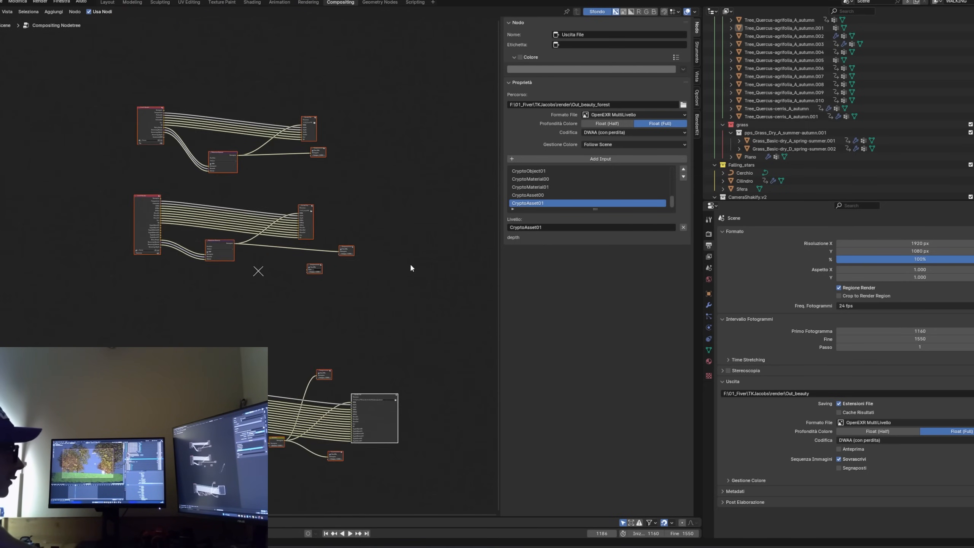
{"action": "left_click", "coordinate": [407, 273]}
{"action": "middle_click_drag", "start_coordinate": [371, 337], "coordinate": [416, 257]}
{"action": "scroll", "coordinate": [226, 276], "scroll_direction": "up", "scroll_amount": 2}
{"action": "scroll", "coordinate": [243, 268], "scroll_direction": "up", "scroll_amount": 7}
{"action": "middle_click_drag", "start_coordinate": [336, 272], "coordinate": [189, 221]}
{"action": "scroll", "coordinate": [188, 222], "scroll_direction": "down", "scroll_amount": 9}
{"action": "middle_click_drag", "start_coordinate": [216, 172], "coordinate": [259, 282]}
{"action": "scroll", "coordinate": [258, 283], "scroll_direction": "down", "scroll_amount": 5}
{"action": "left_click_drag", "start_coordinate": [368, 423], "coordinate": [15, 35]}
{"action": "key", "text": "x"}
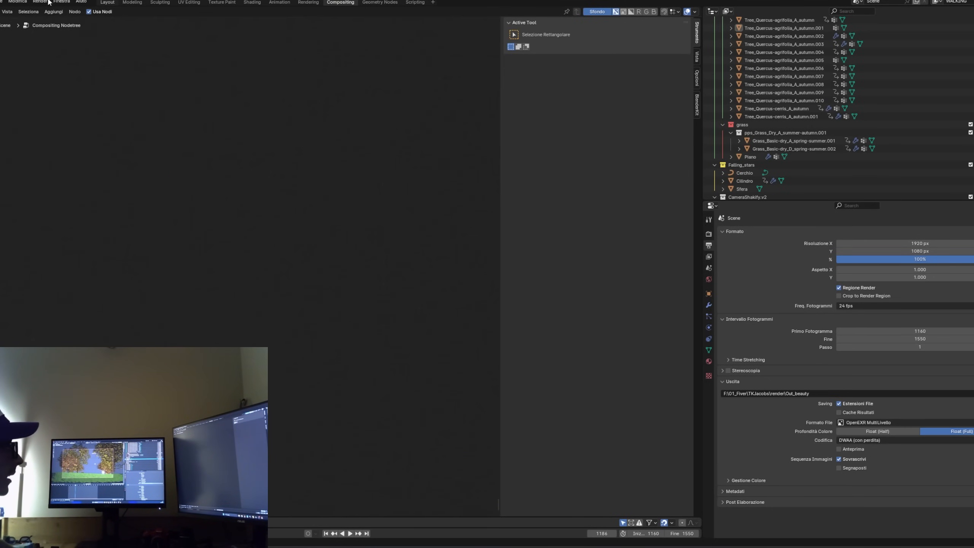
{"action": "left_click", "coordinate": [108, 2]}
Step: Try rendering the current frame, which fails because the scene has no output node
{"action": "left_click", "coordinate": [36, 2]}
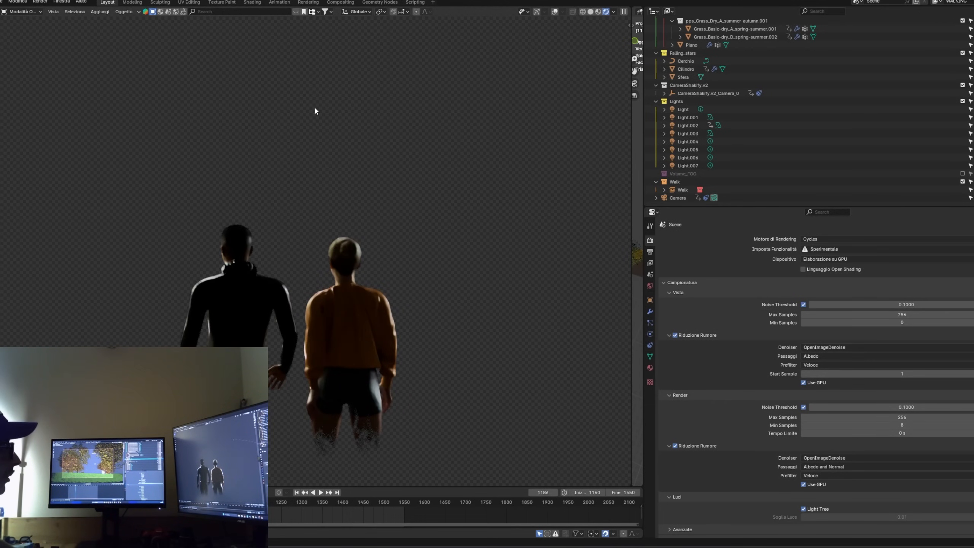
{"action": "left_click", "coordinate": [40, 2]}
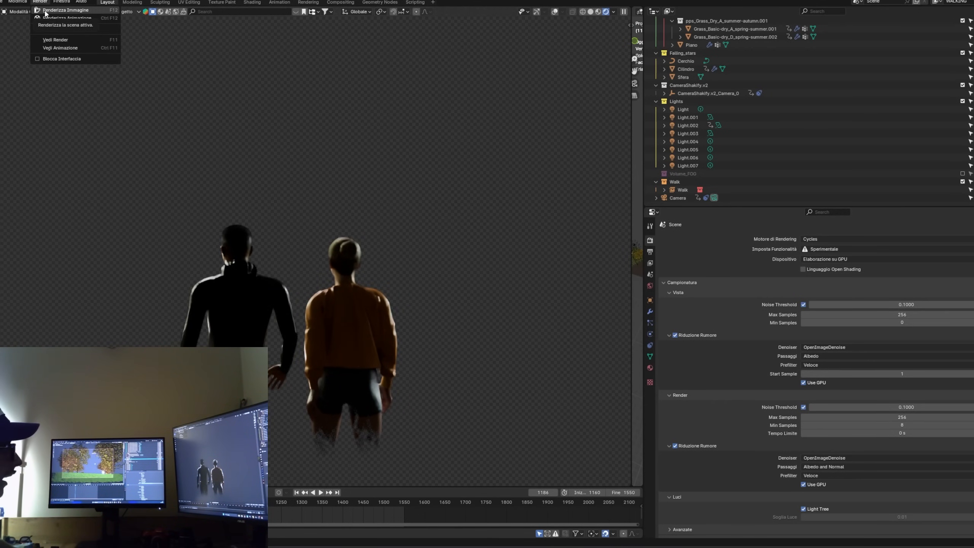
{"action": "left_click", "coordinate": [45, 12]}
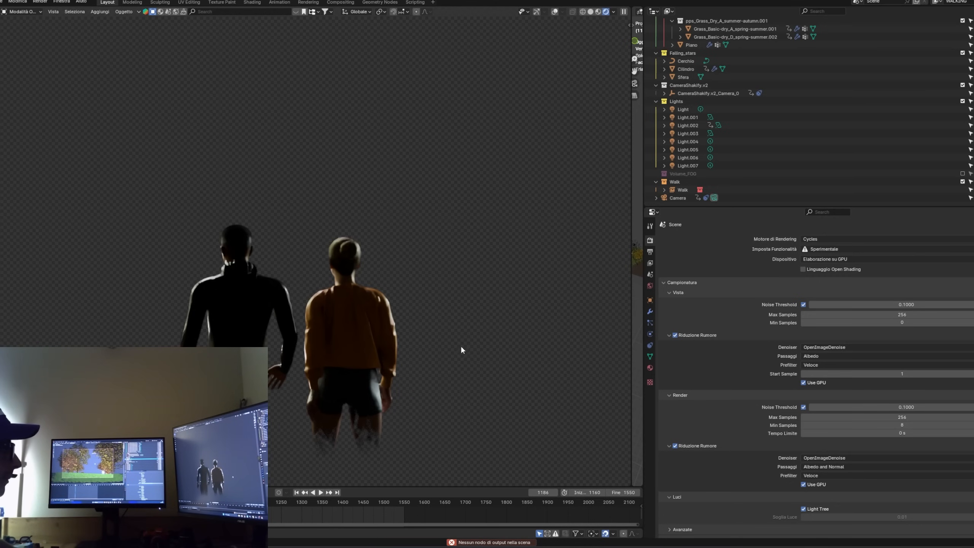
{"action": "left_click", "coordinate": [442, 353]}
{"action": "left_click", "coordinate": [650, 252]}
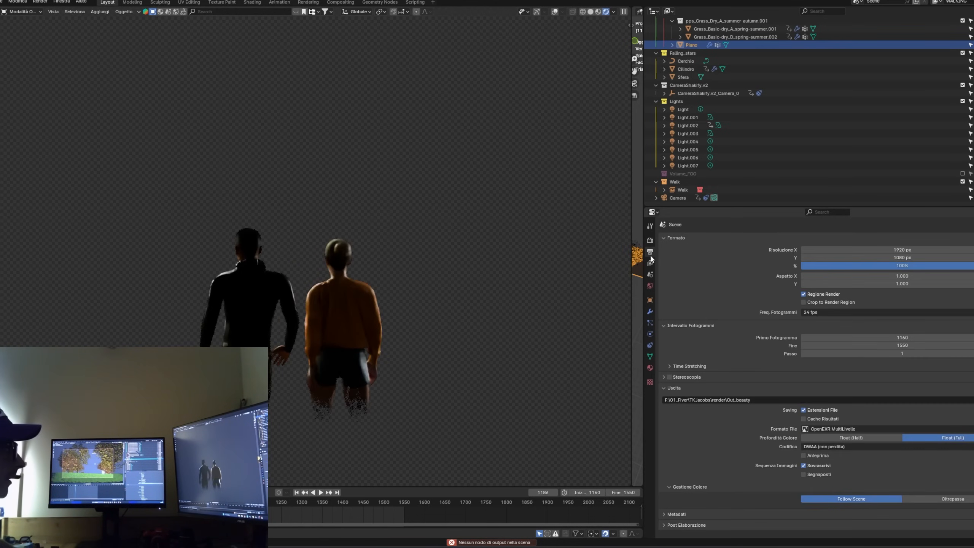
{"action": "left_click", "coordinate": [40, 1]}
{"action": "left_click", "coordinate": [47, 12]}
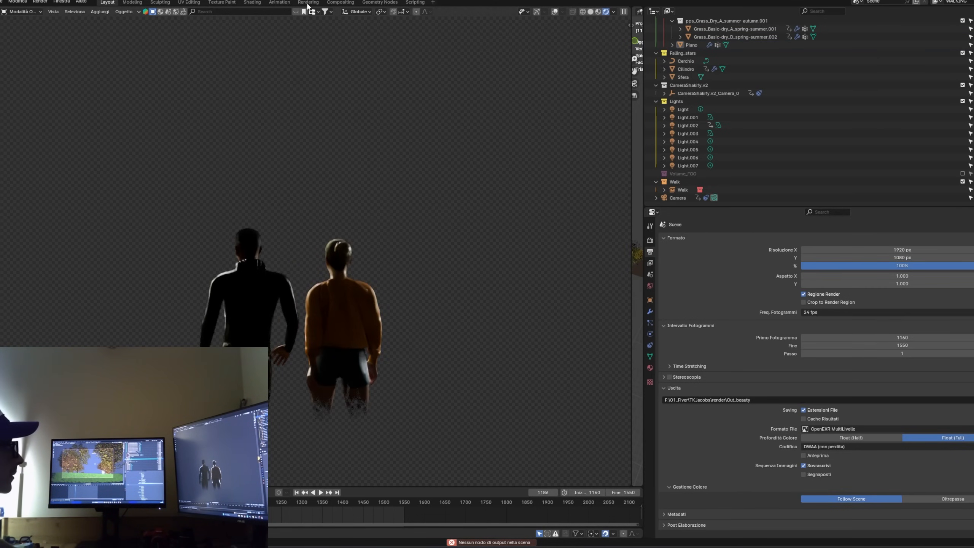
Step: In the compositor, add a Visualizzatore viewer node via the node search
{"action": "left_click", "coordinate": [340, 2]}
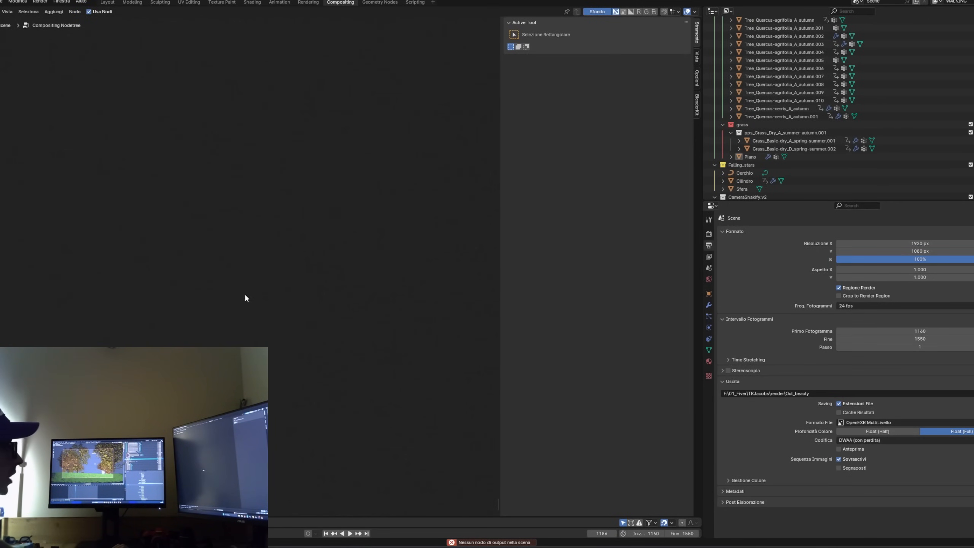
{"action": "key", "text": "shift+a"}
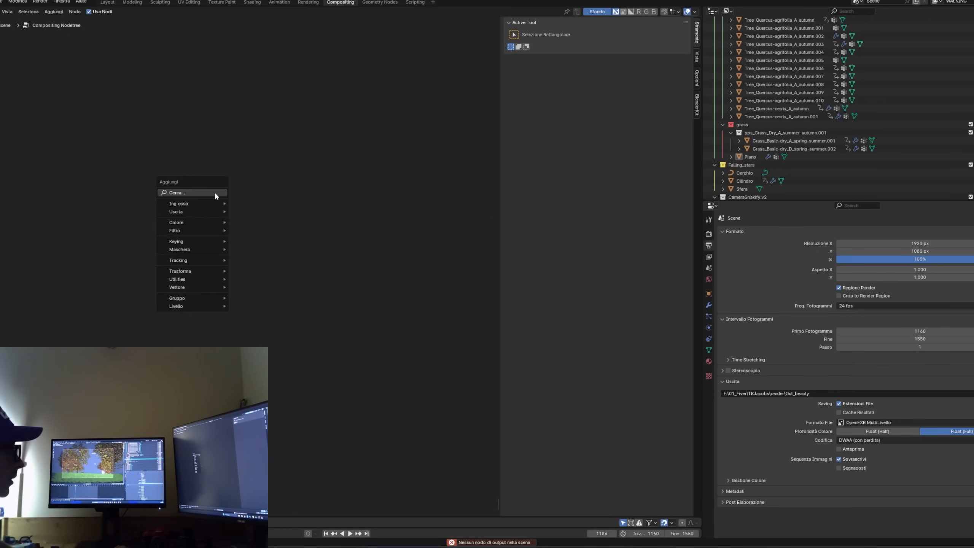
{"action": "left_click", "coordinate": [215, 191]}
{"action": "type", "text": "visu"}
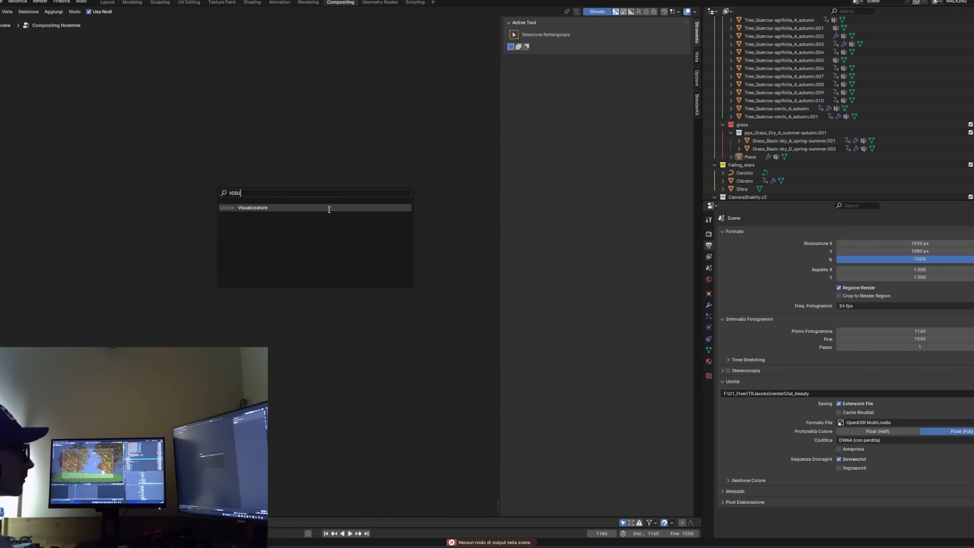
{"action": "key", "text": "Return"}
{"action": "left_click", "coordinate": [329, 210]}
Step: Render again and read the errors in the Info Log
{"action": "scroll", "coordinate": [344, 210], "scroll_direction": "down", "scroll_amount": 2}
{"action": "left_click", "coordinate": [40, 2]}
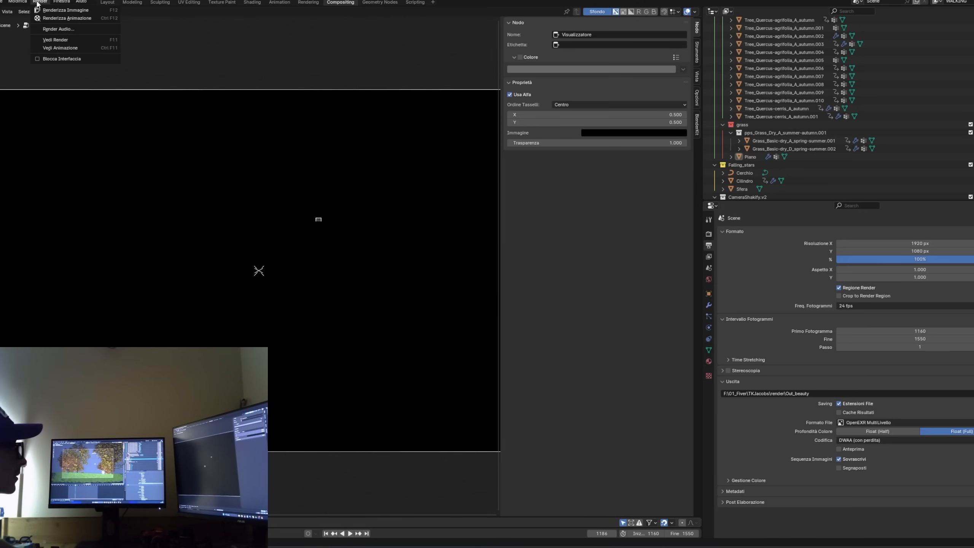
{"action": "left_click", "coordinate": [54, 11]}
{"action": "left_click", "coordinate": [490, 543]}
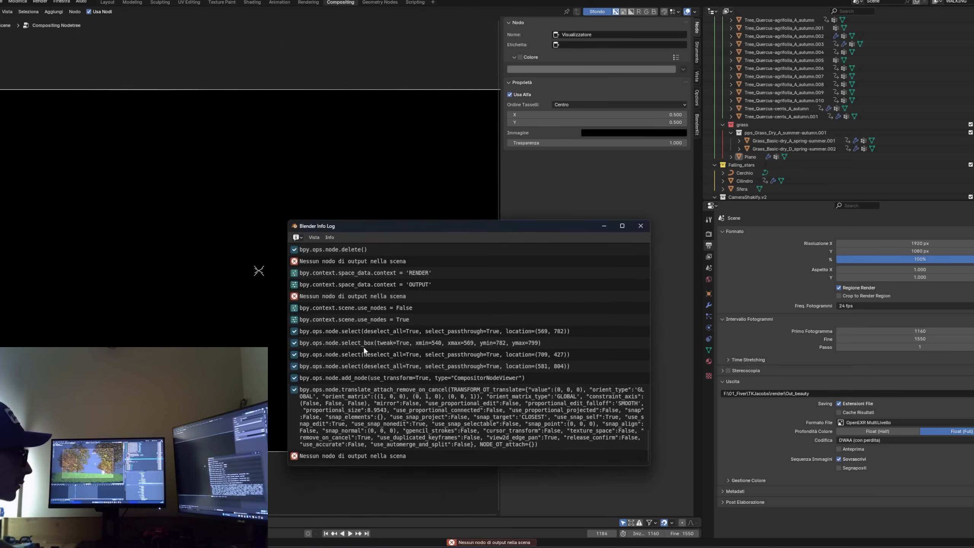
{"action": "left_click", "coordinate": [637, 226]}
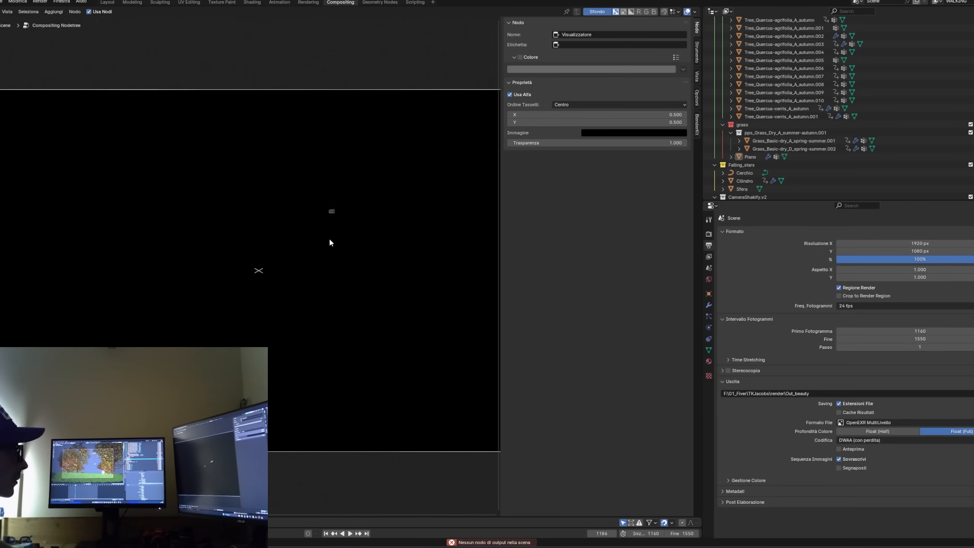
{"action": "key", "text": "Home"}
{"action": "scroll", "coordinate": [226, 269], "scroll_direction": "up", "scroll_amount": 8}
Step: Delete the viewer node and undo to restore the original Render Layers node tree
{"action": "key", "text": "shift+a"}
{"action": "type", "text": "OUT"}
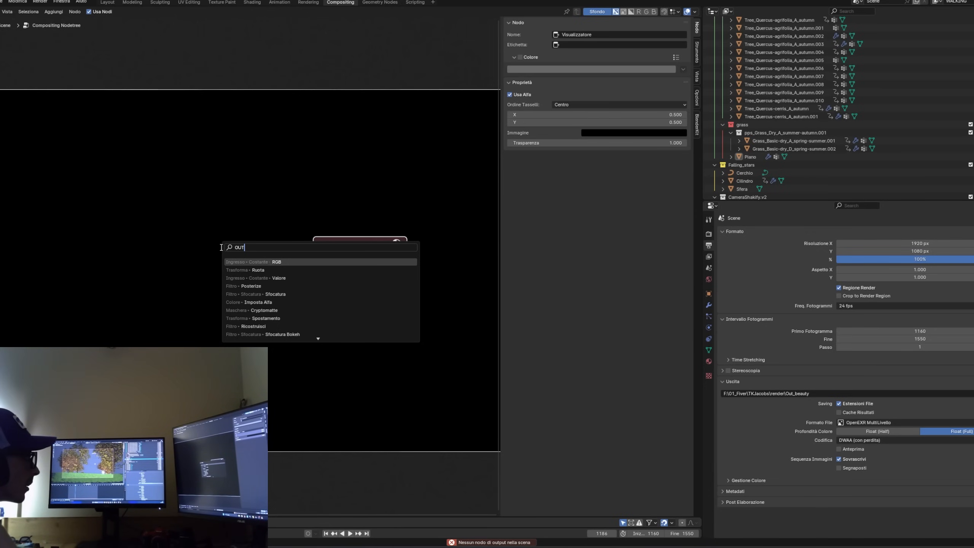
{"action": "type", "text": "P"}
{"action": "key", "text": "Escape"}
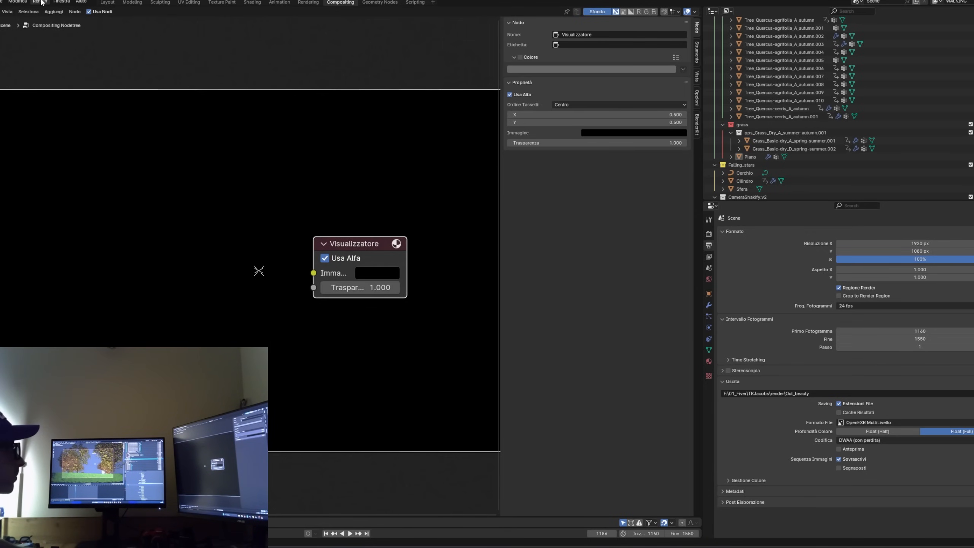
{"action": "key", "text": "Delete"}
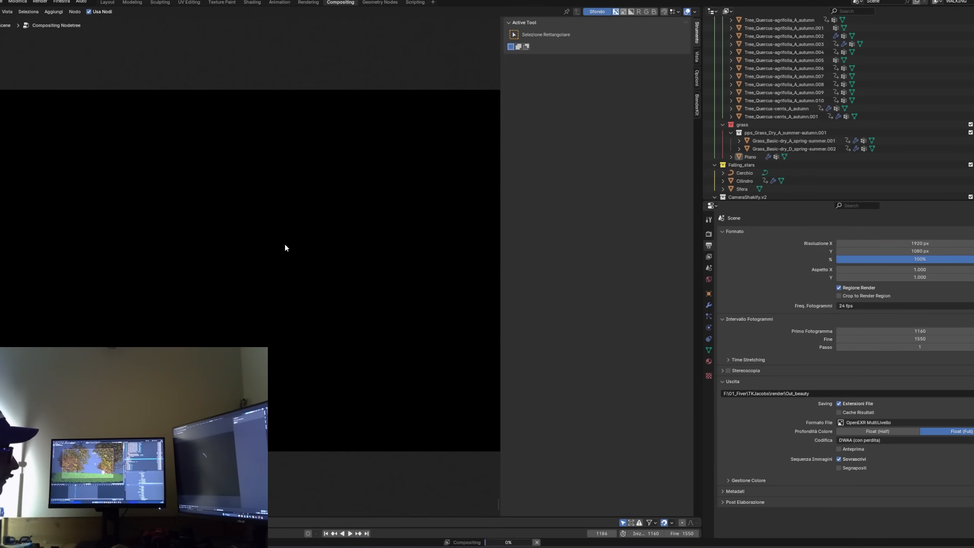
{"action": "key", "text": "ctrl+z"}
{"action": "key", "text": "ctrl+z"}
{"action": "key", "text": "ctrl+z"}
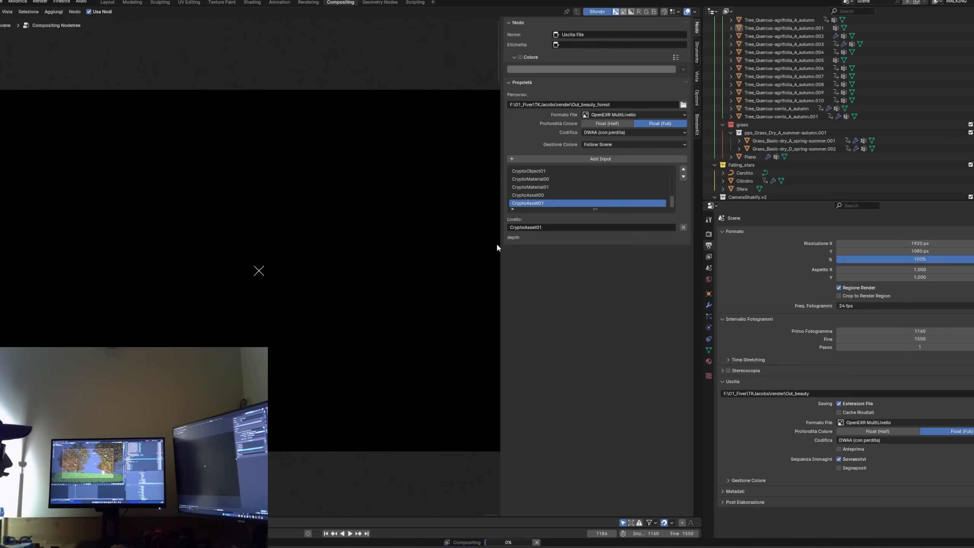
{"action": "key", "text": "Home"}
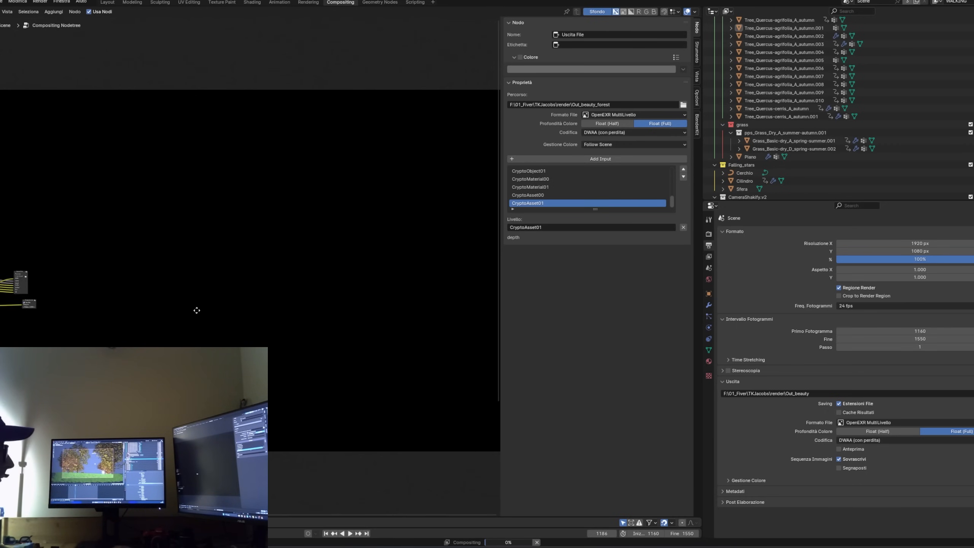
{"action": "key", "text": "KP_Decimal"}
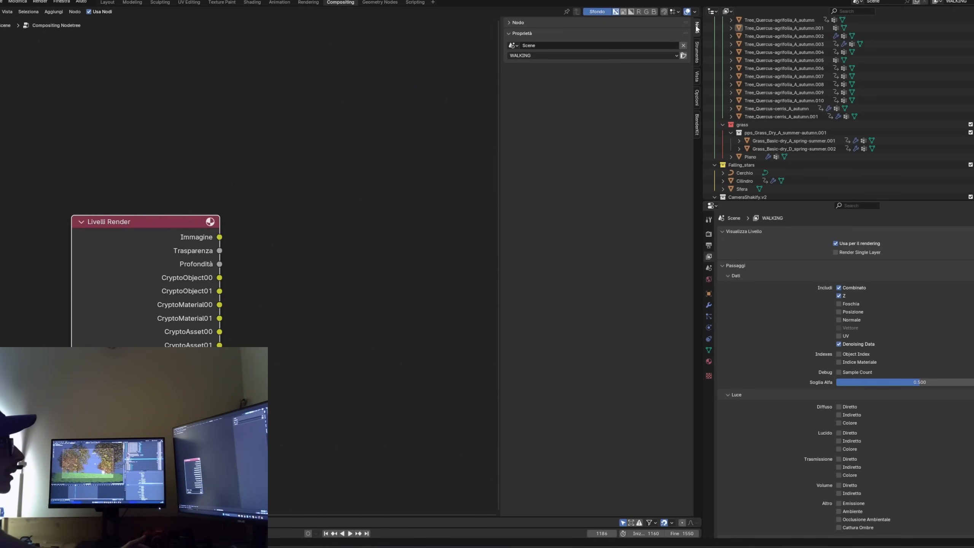
Step: Browse the Livelli Render node's view layer list and try the forest layer
{"action": "scroll", "coordinate": [345, 119], "scroll_direction": "down", "scroll_amount": 1}
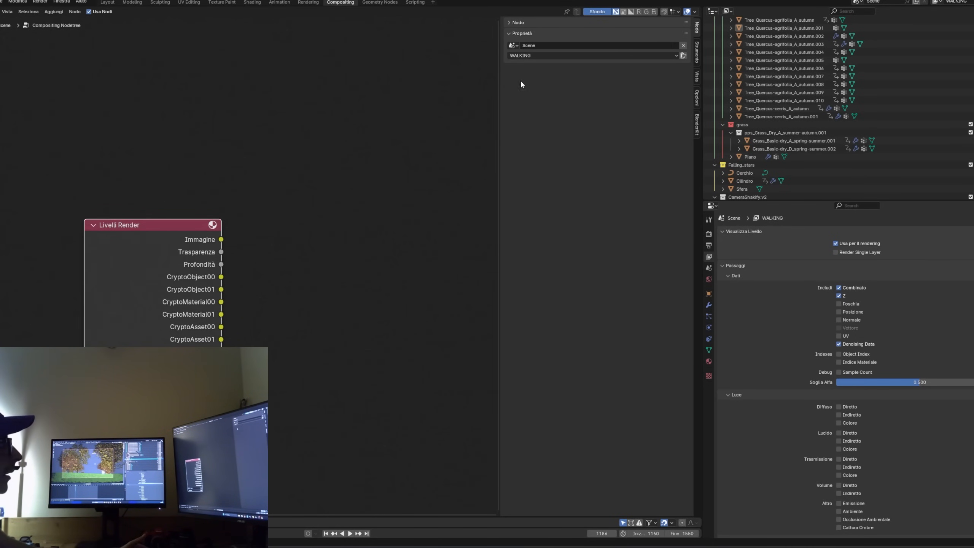
{"action": "left_click", "coordinate": [515, 56]}
{"action": "left_click", "coordinate": [602, 57]}
{"action": "left_click", "coordinate": [525, 75]}
{"action": "scroll", "coordinate": [265, 251], "scroll_direction": "down", "scroll_amount": 2}
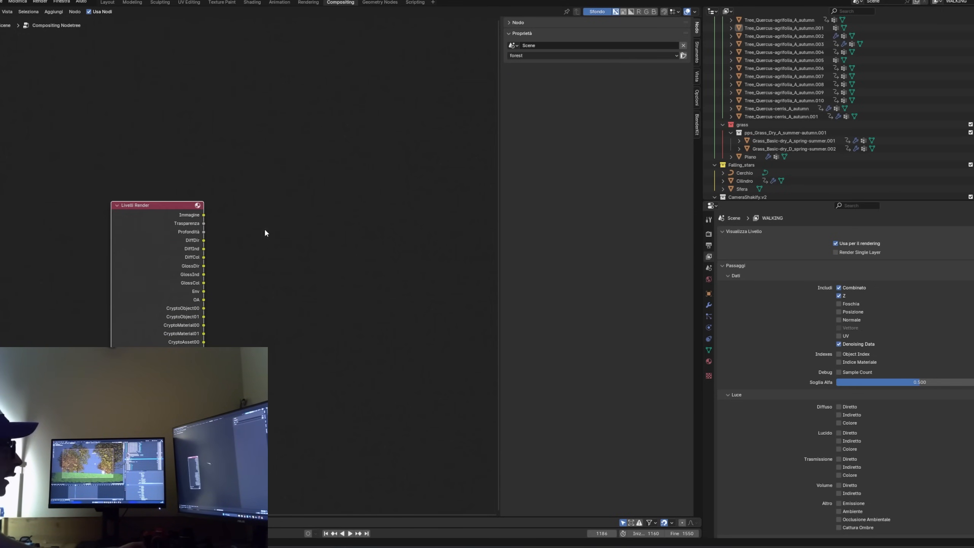
Step: Cycle the active view layer in the top-right list through Walk, fog, WALKING and forest
{"action": "left_click", "coordinate": [937, 1]}
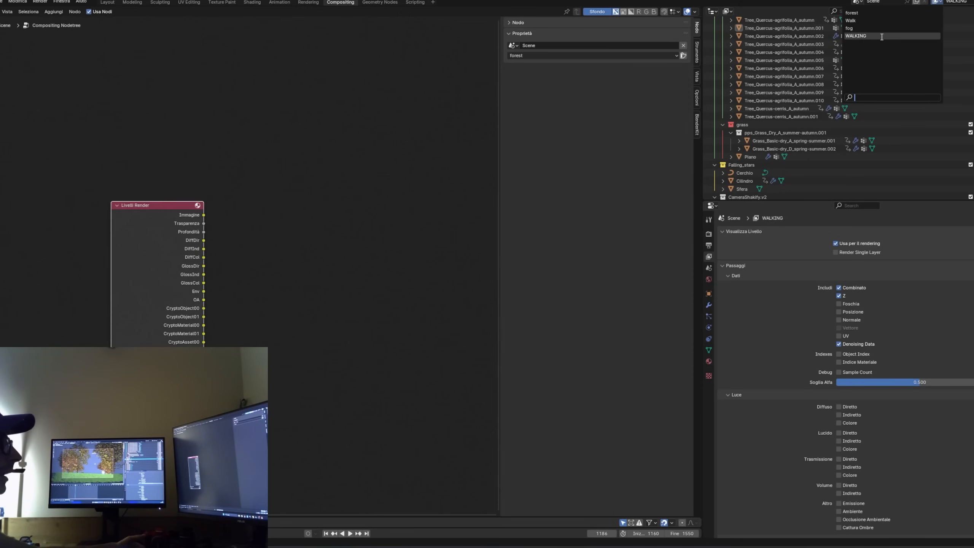
{"action": "left_click", "coordinate": [879, 21]}
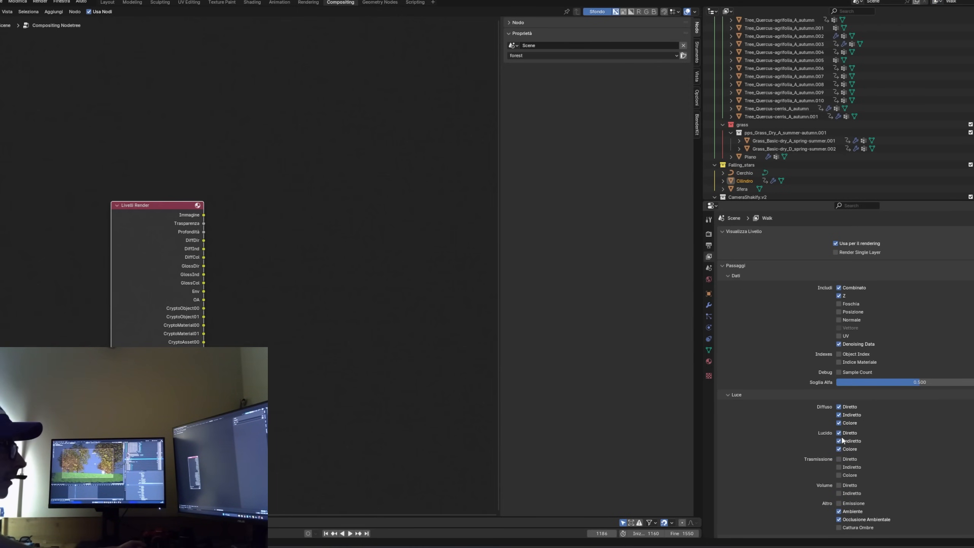
{"action": "left_click", "coordinate": [937, 1]}
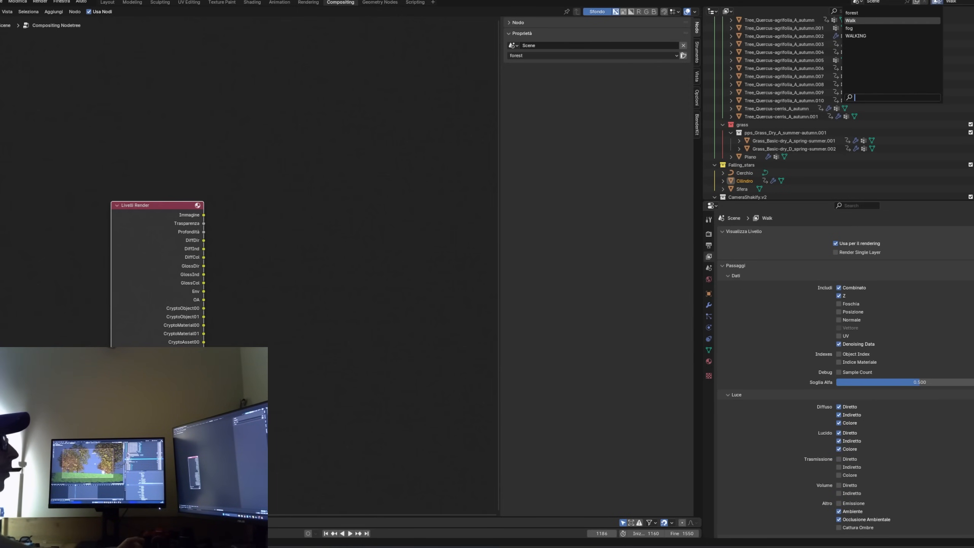
{"action": "left_click", "coordinate": [859, 29]}
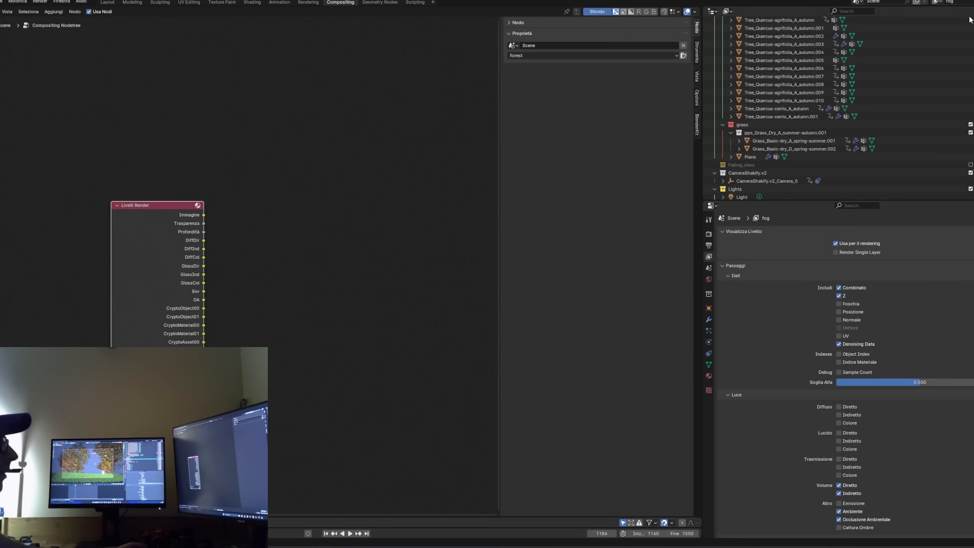
{"action": "left_click", "coordinate": [937, 2]}
{"action": "left_click", "coordinate": [875, 37]}
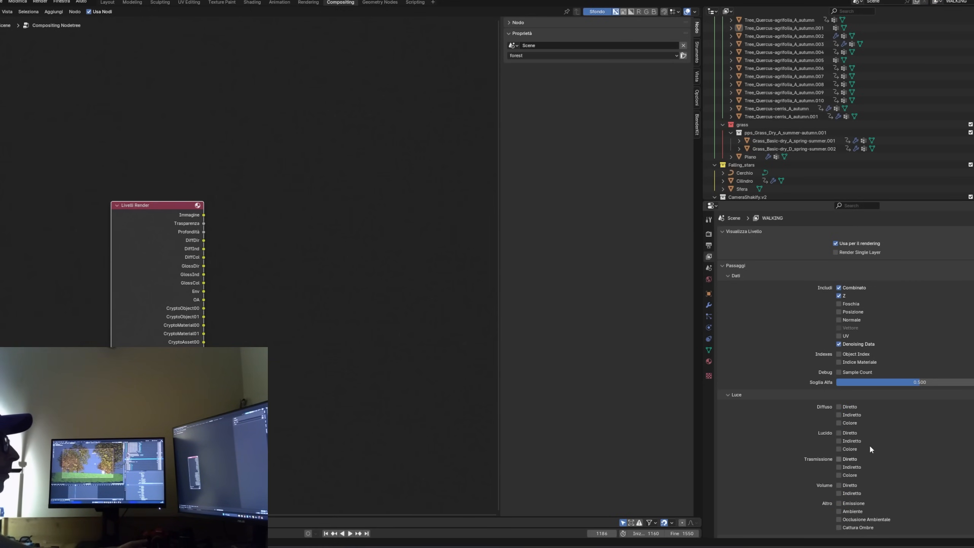
{"action": "left_click", "coordinate": [937, 1]}
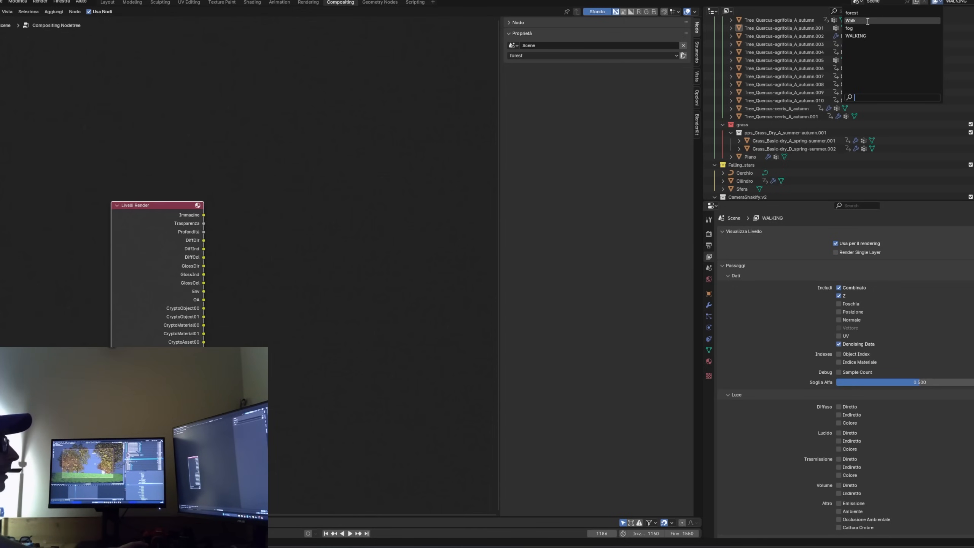
{"action": "left_click", "coordinate": [856, 38]}
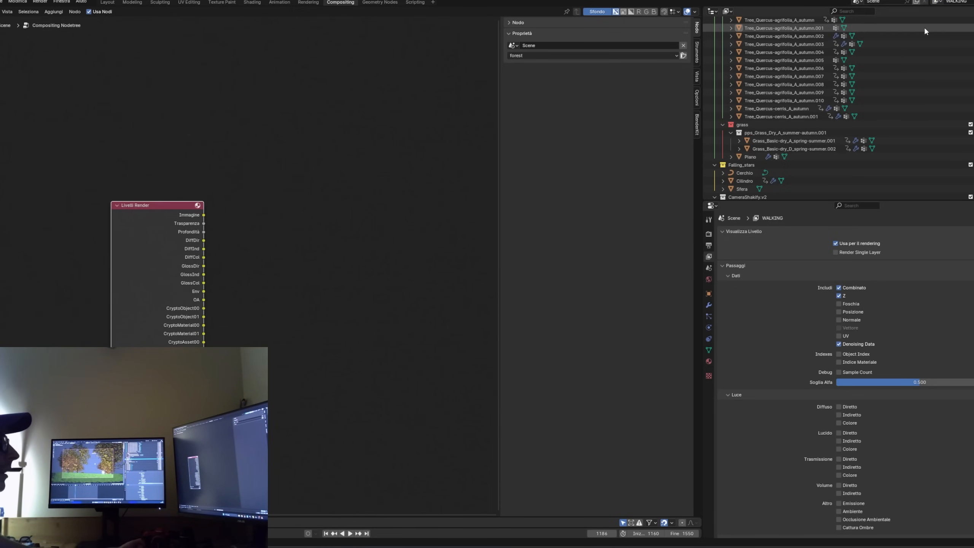
{"action": "left_click", "coordinate": [934, 3]}
{"action": "key", "text": "Return"}
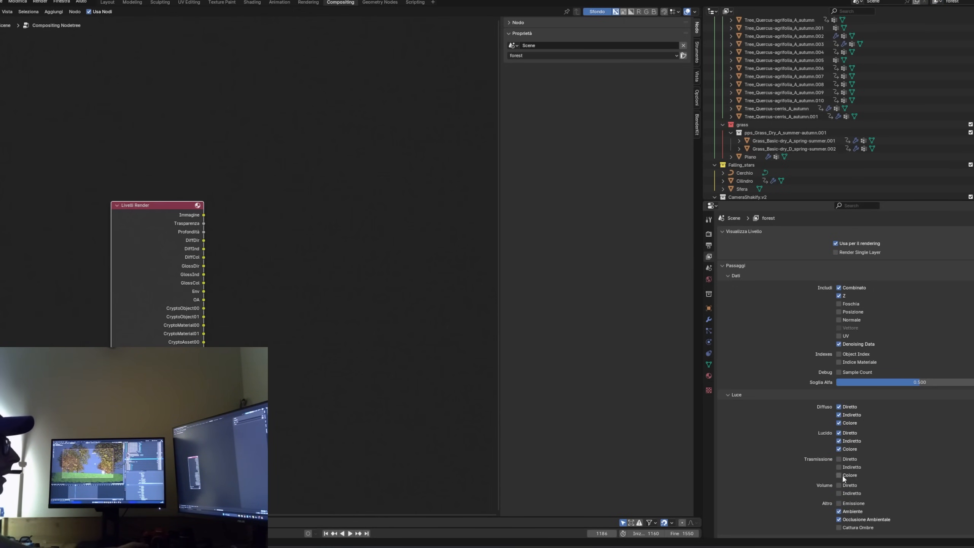
Step: Point the Livelli Render node at WALKING and make WALKING the active view layer
{"action": "left_click", "coordinate": [528, 56]}
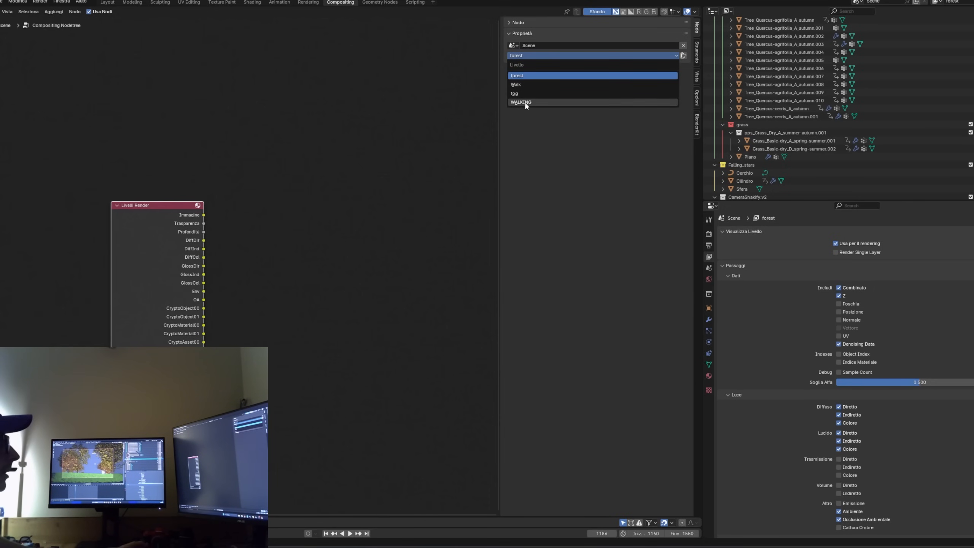
{"action": "left_click", "coordinate": [525, 102]}
{"action": "left_click", "coordinate": [935, 3]}
{"action": "left_click", "coordinate": [890, 34]}
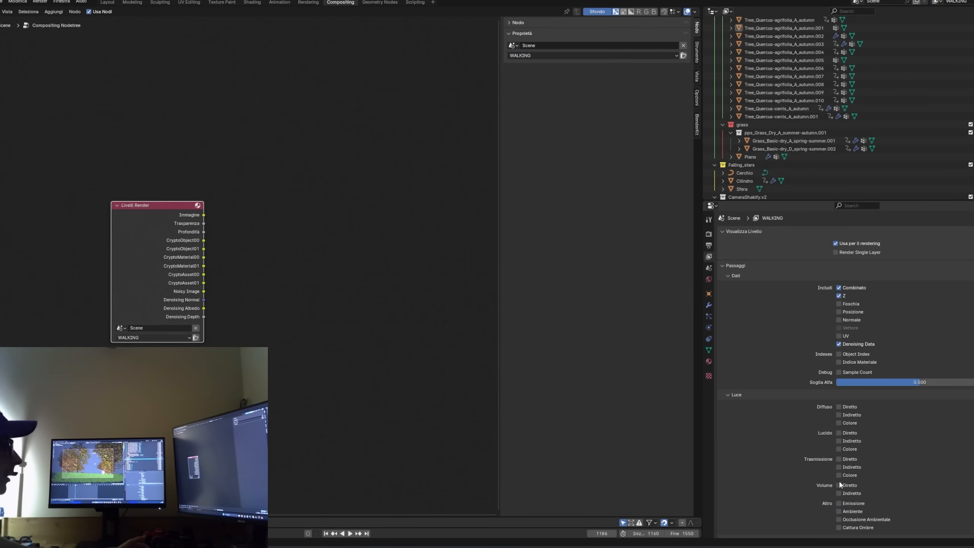
Step: Toggle the cryptomatte, diffuse and glossy pass checkboxes, and narrow the Livelli Render node
{"action": "scroll", "coordinate": [842, 499], "scroll_direction": "down", "scroll_amount": 5}
{"action": "scroll", "coordinate": [165, 311], "scroll_direction": "up", "scroll_amount": 3}
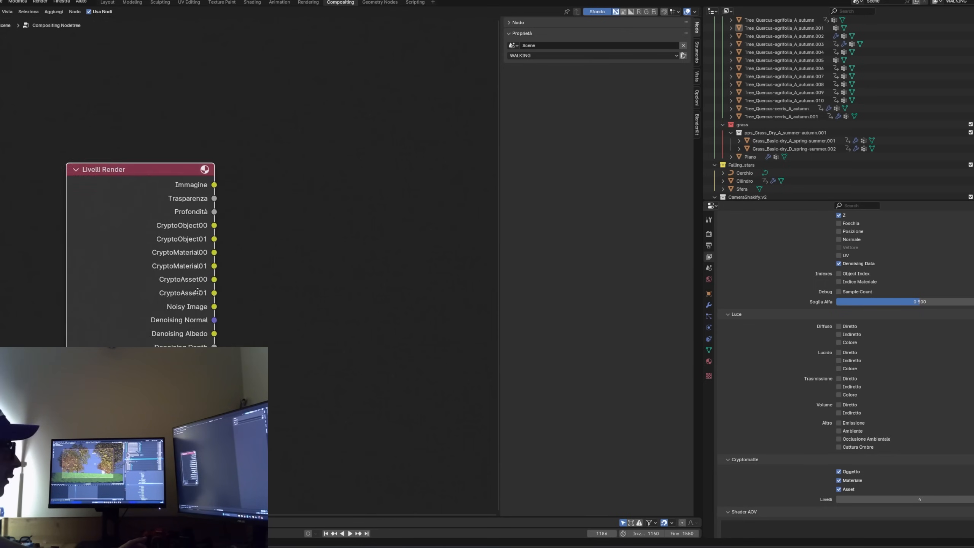
{"action": "left_click_drag", "start_coordinate": [838, 472], "coordinate": [841, 493]}
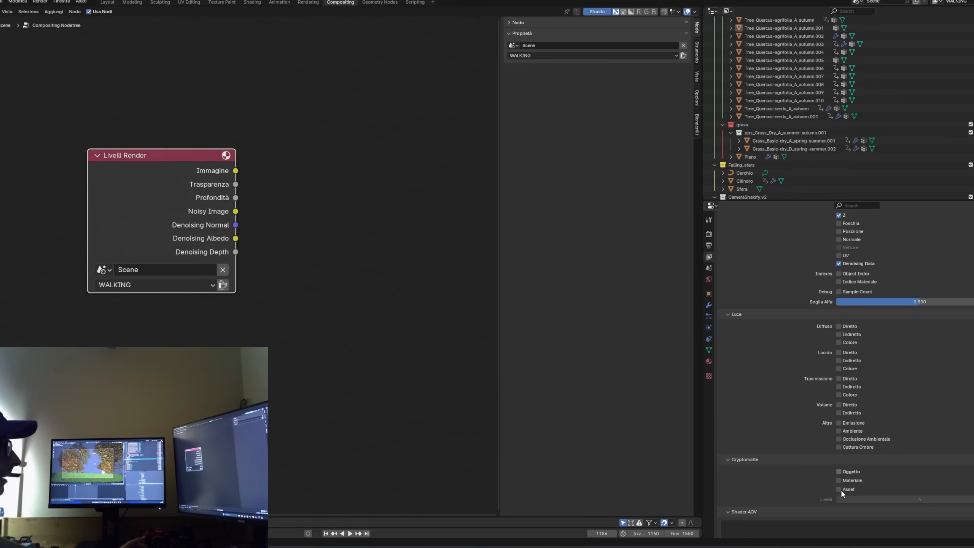
{"action": "scroll", "coordinate": [842, 299], "scroll_direction": "up", "scroll_amount": 4}
{"action": "left_click_drag", "start_coordinate": [838, 390], "coordinate": [839, 433]}
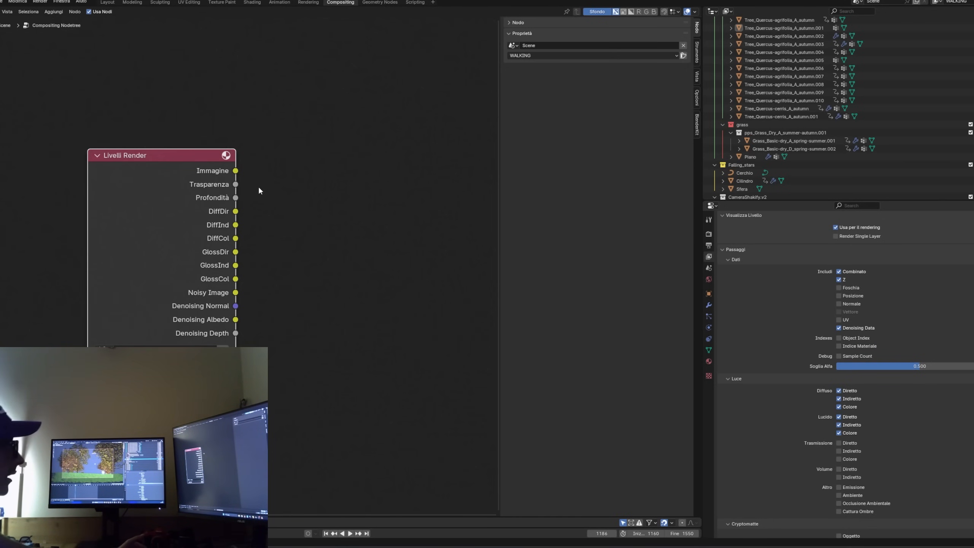
{"action": "left_click_drag", "start_coordinate": [236, 370], "coordinate": [196, 370]}
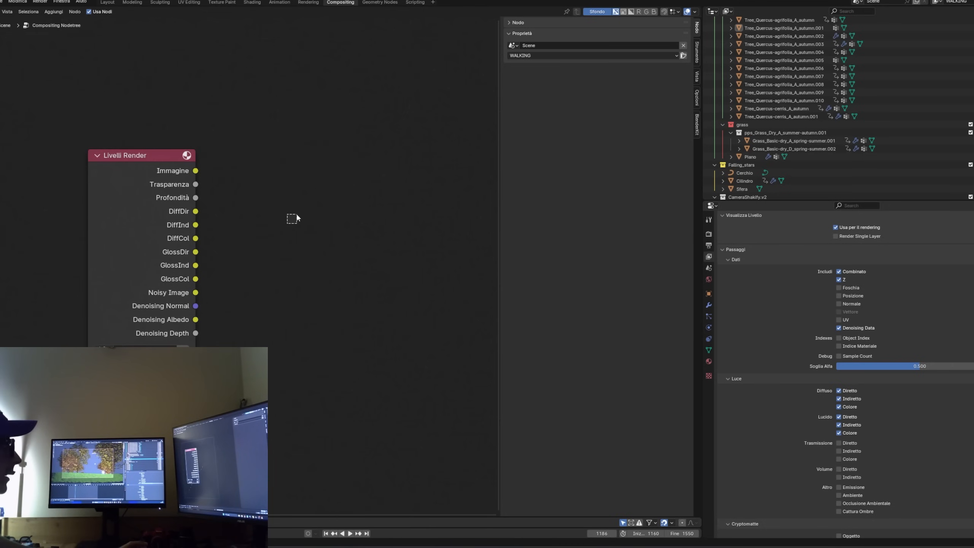
{"action": "left_click_drag", "start_coordinate": [838, 417], "coordinate": [839, 432]}
{"action": "left_click_drag", "start_coordinate": [839, 391], "coordinate": [839, 459]}
Step: Try the transmission and volume passes, then enable Emission, Environment, AO and Cryptomatte passes
{"action": "left_click", "coordinate": [839, 477]}
{"action": "left_click", "coordinate": [844, 478]}
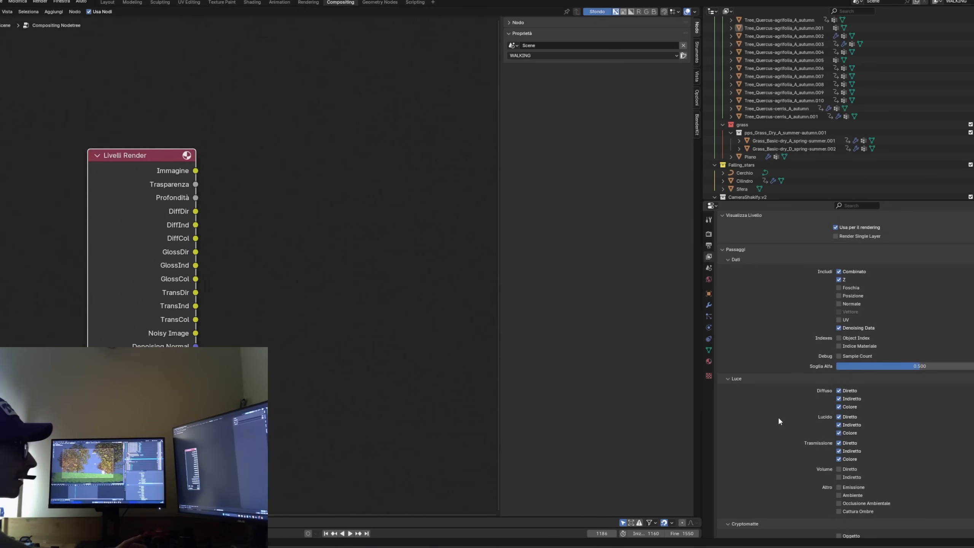
{"action": "left_click_drag", "start_coordinate": [838, 445], "coordinate": [838, 459]}
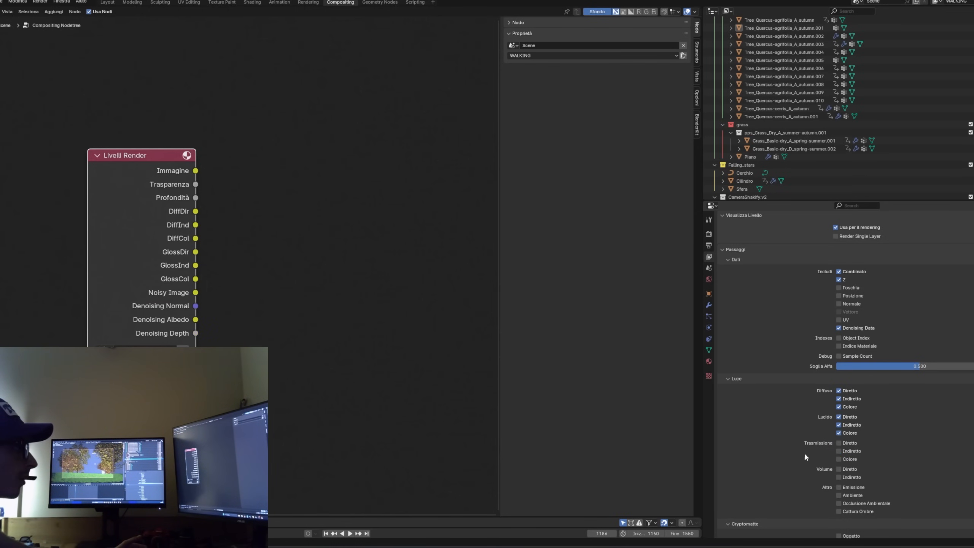
{"action": "scroll", "coordinate": [849, 455], "scroll_direction": "down", "scroll_amount": 3}
{"action": "left_click", "coordinate": [840, 438]}
{"action": "left_click", "coordinate": [847, 447]}
{"action": "left_click", "coordinate": [849, 455]}
{"action": "left_click_drag", "start_coordinate": [851, 487], "coordinate": [849, 505]}
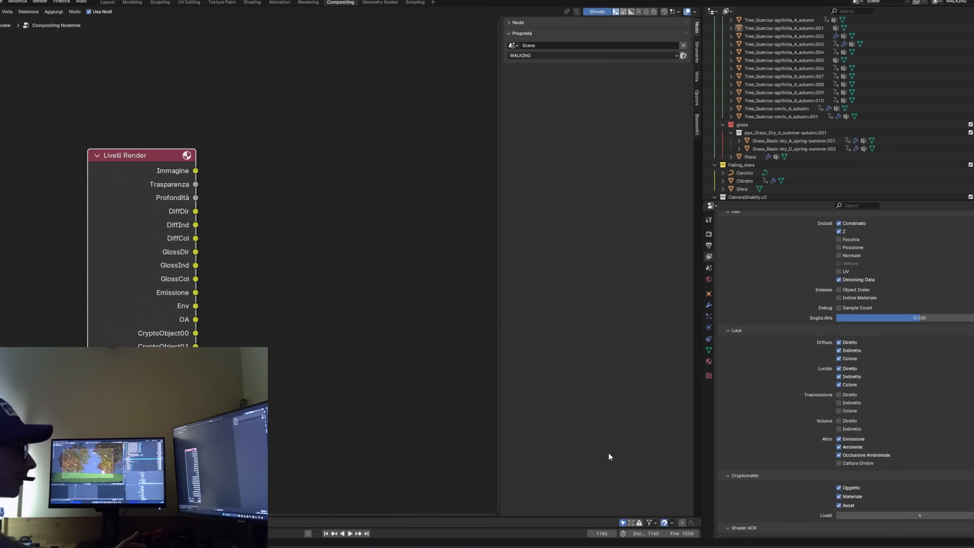
Step: Bring the Livelli Render node back into view and clear its selection
{"action": "scroll", "coordinate": [315, 328], "scroll_direction": "down", "scroll_amount": 2}
{"action": "middle_click_drag", "start_coordinate": [315, 328], "coordinate": [6, 154]}
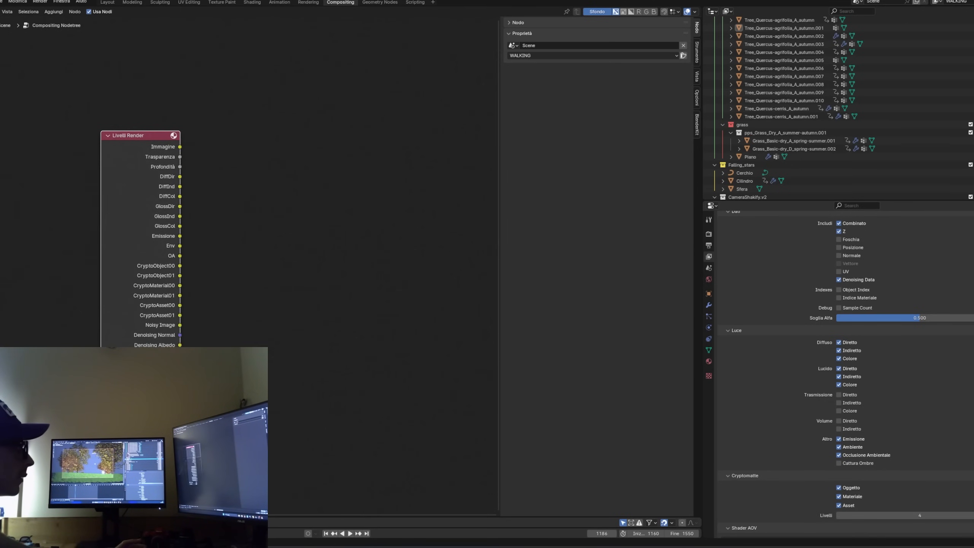
{"action": "middle_click_drag", "start_coordinate": [327, 149], "coordinate": [310, 156]}
{"action": "scroll", "coordinate": [250, 262], "scroll_direction": "down", "scroll_amount": 2}
{"action": "left_click_drag", "start_coordinate": [39, 119], "coordinate": [338, 446]}
{"action": "middle_click_drag", "start_coordinate": [342, 183], "coordinate": [301, 222]}
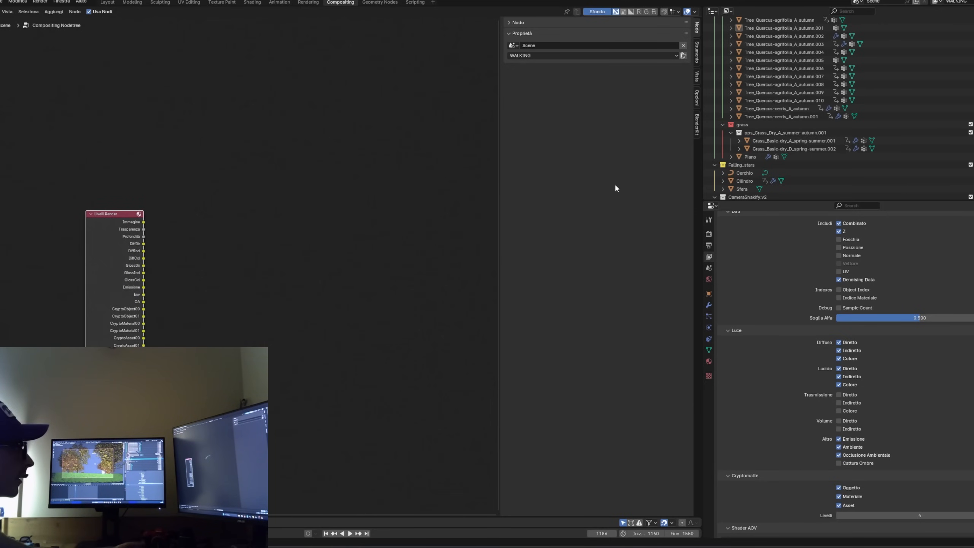
{"action": "left_click_drag", "start_coordinate": [414, 178], "coordinate": [192, 431]}
{"action": "left_click", "coordinate": [304, 210]}
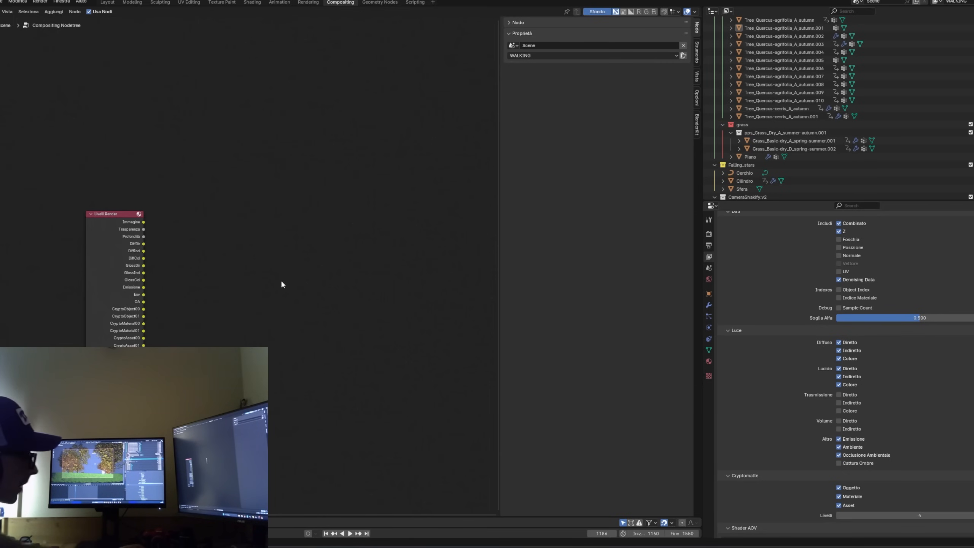
{"action": "scroll", "coordinate": [257, 257], "scroll_direction": "up", "scroll_amount": 1}
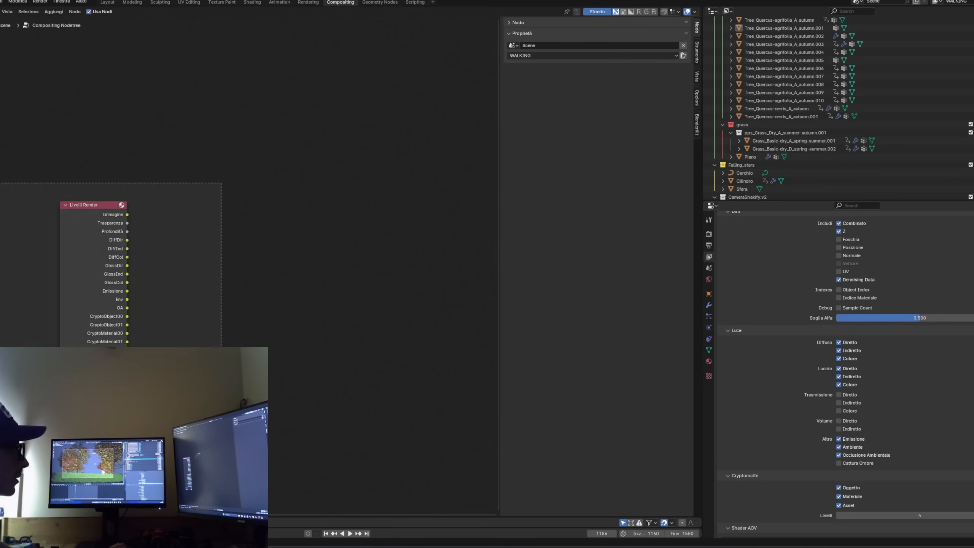
Step: Add a File Output node by searching 'FILE' in the Shift+A menu
{"action": "key", "text": "shift+a"}
{"action": "type", "text": "FILE"}
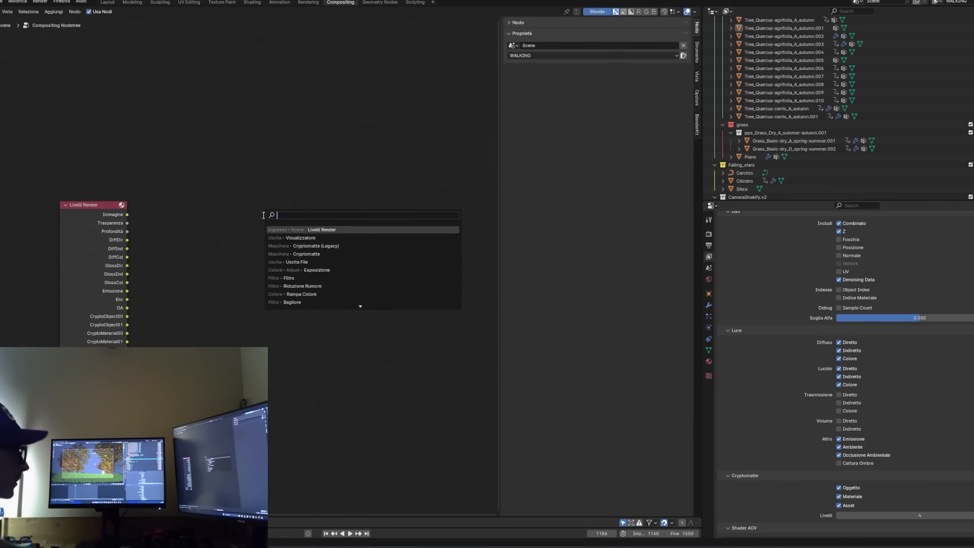
{"action": "key", "text": "Return"}
{"action": "left_click", "coordinate": [263, 215]}
Step: Dismiss the accidental Windows search for 'CARNAC' and reselect the File Output node
{"action": "key", "text": "shift+a"}
{"action": "left_click", "coordinate": [379, 127]}
{"action": "key", "text": "super"}
{"action": "type", "text": "CAR"}
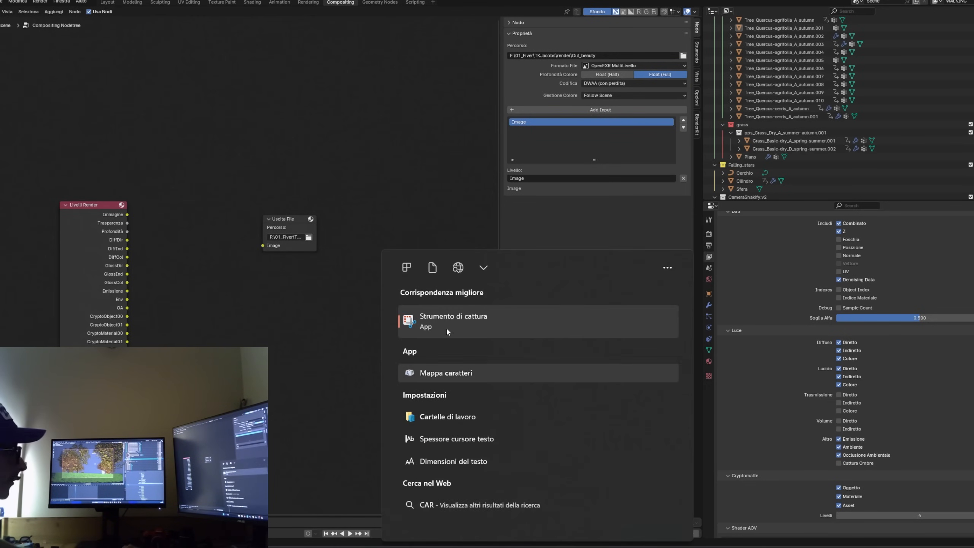
{"action": "type", "text": "NAC"}
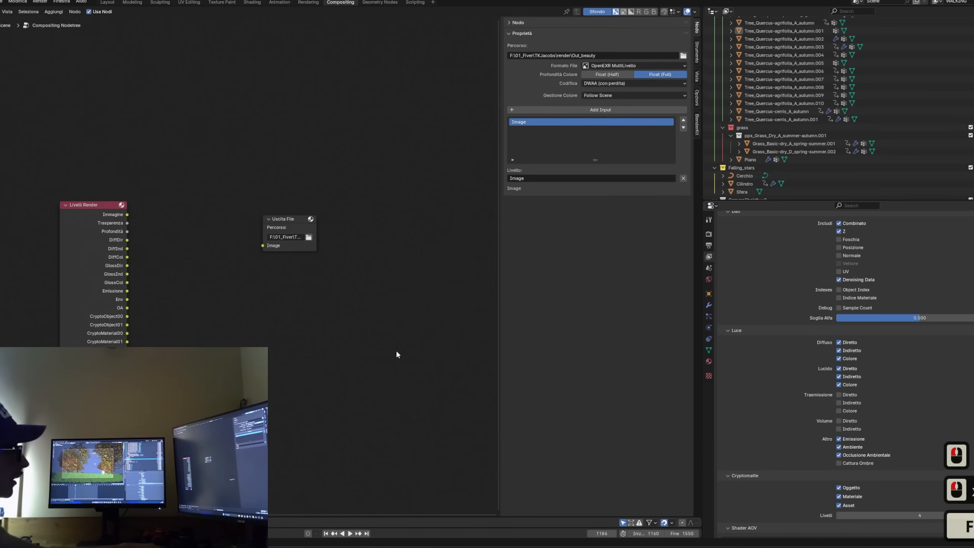
{"action": "middle_click_drag", "start_coordinate": [314, 318], "coordinate": [347, 337]}
{"action": "scroll", "coordinate": [347, 338], "scroll_direction": "up", "scroll_amount": 4}
{"action": "left_click_drag", "start_coordinate": [357, 330], "coordinate": [231, 187]}
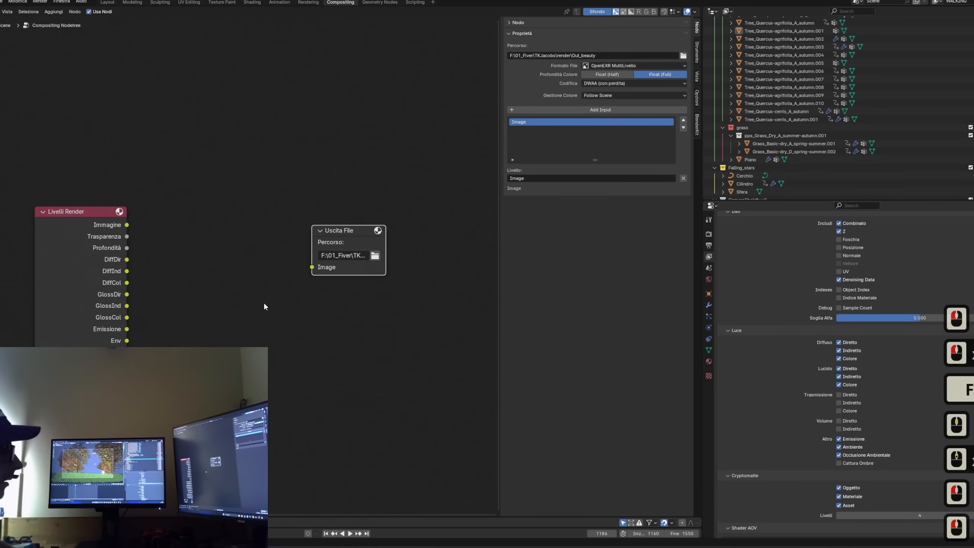
Step: Delete the File Output node and search the add menu for 'OUTPUT'
{"action": "key", "text": "Delete"}
{"action": "key", "text": "shift+a"}
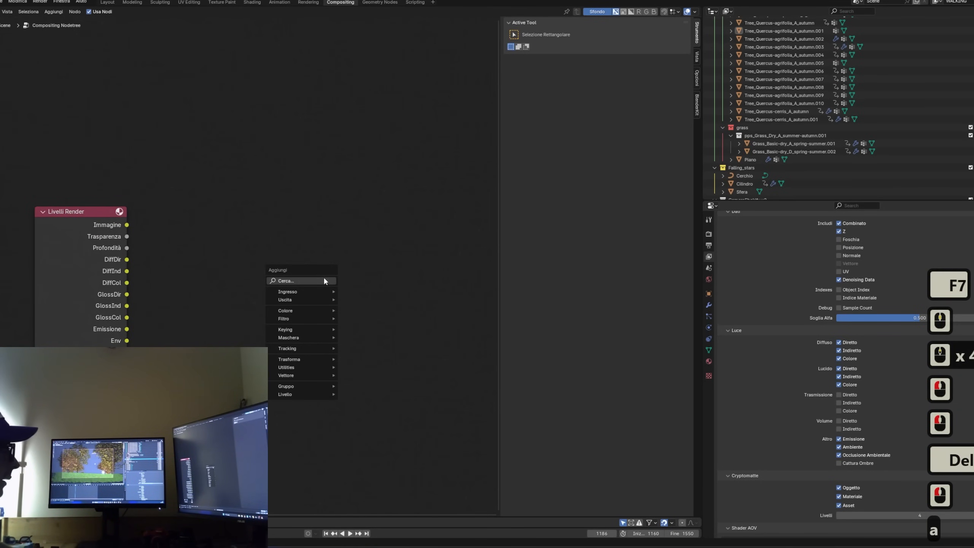
{"action": "left_click", "coordinate": [324, 281]}
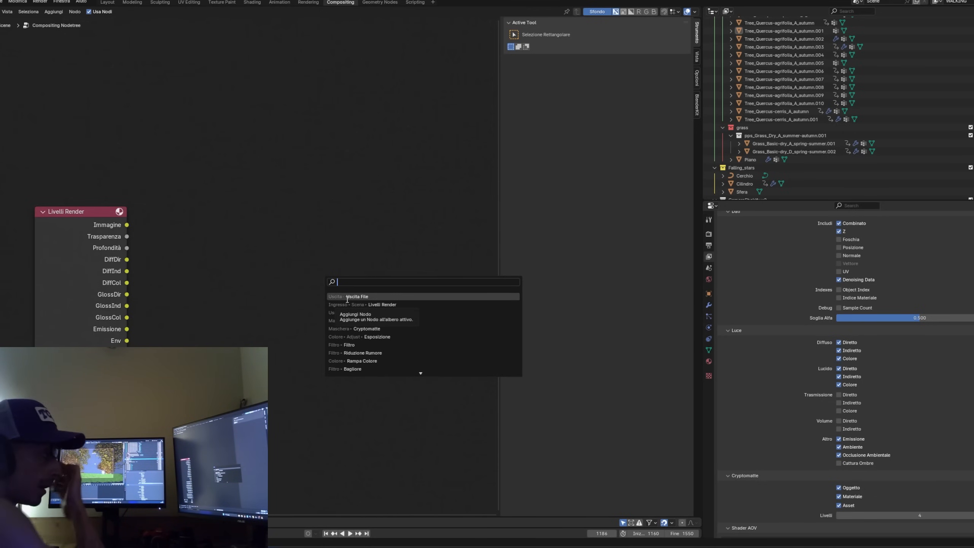
{"action": "type", "text": "ou"}
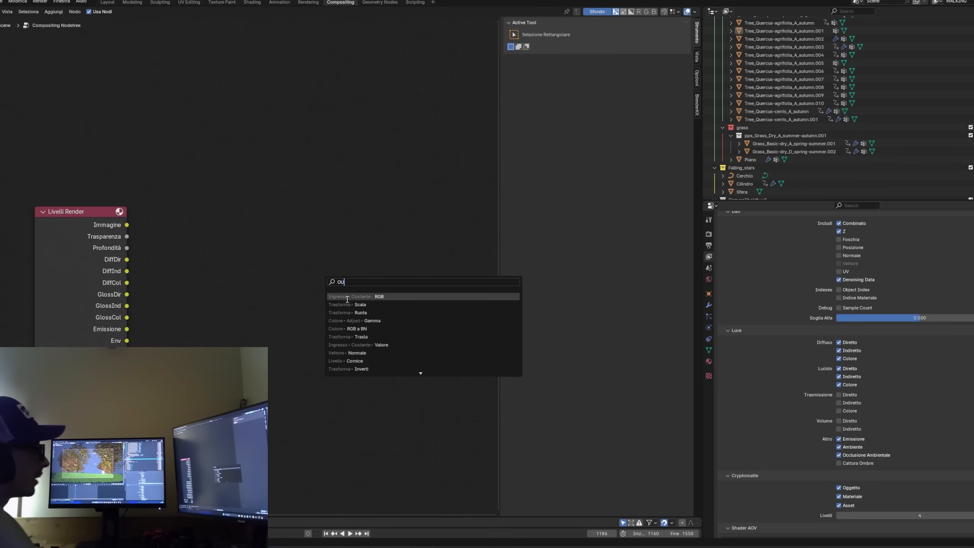
{"action": "key", "text": "BackSpace"}
{"action": "key", "text": "BackSpace"}
{"action": "type", "text": "OUT"}
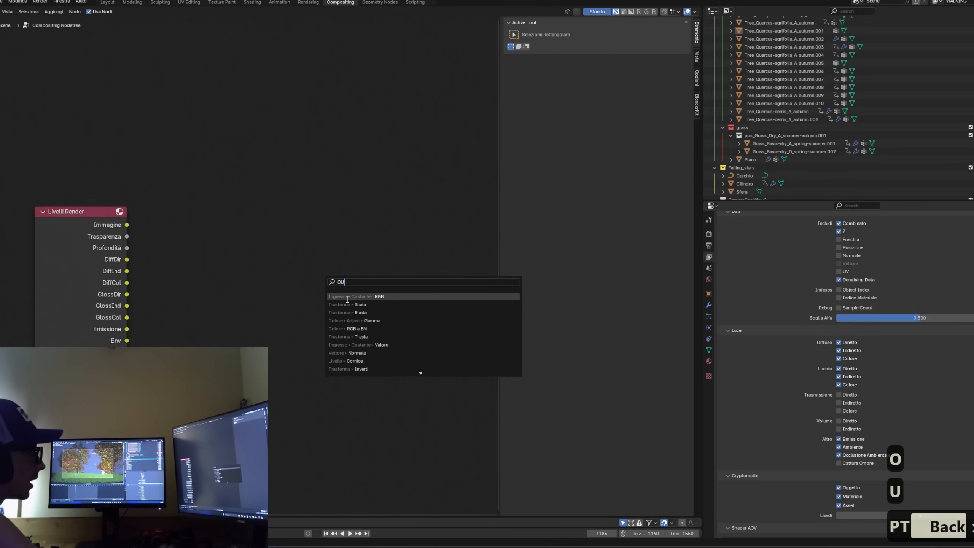
{"action": "type", "text": "PUT"}
{"action": "key", "text": "BackSpace"}
{"action": "key", "text": "BackSpace"}
{"action": "key", "text": "BackSpace"}
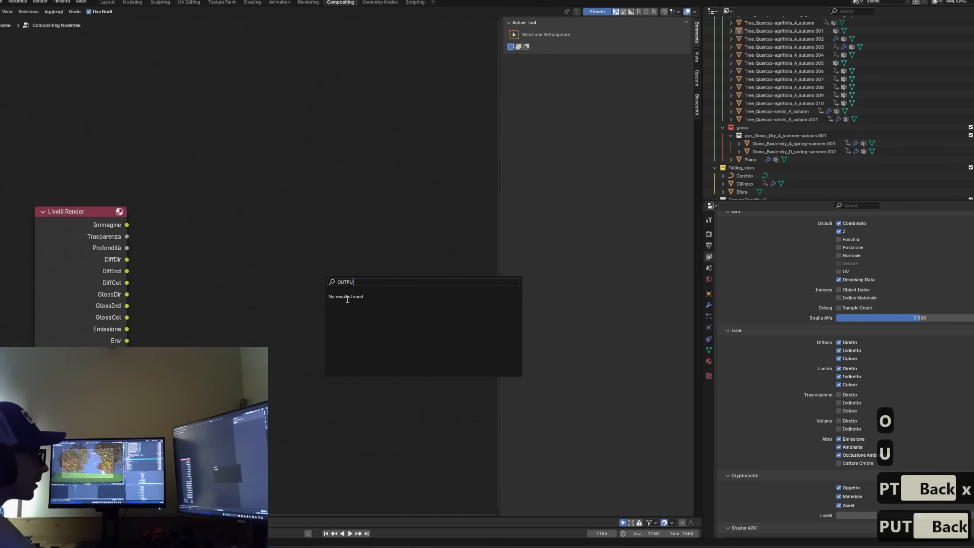
{"action": "key", "text": "BackSpace"}
{"action": "key", "text": "BackSpace"}
{"action": "key", "text": "BackSpace"}
Step: Refine the search and place a new Uscita File node in the compositor
{"action": "type", "text": "I"}
{"action": "key", "text": "BackSpace"}
{"action": "type", "text": "FU"}
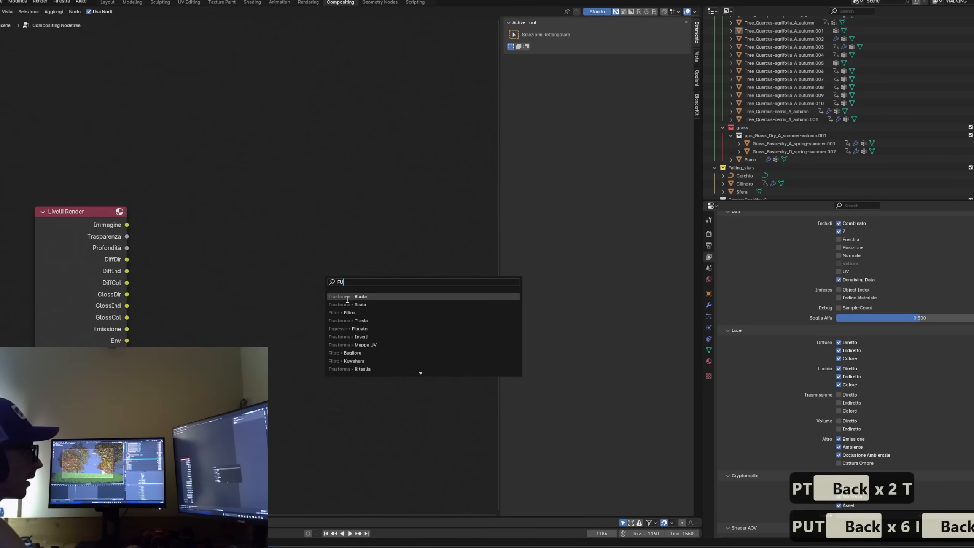
{"action": "key", "text": "BackSpace"}
{"action": "key", "text": "Return"}
{"action": "left_click", "coordinate": [345, 298]}
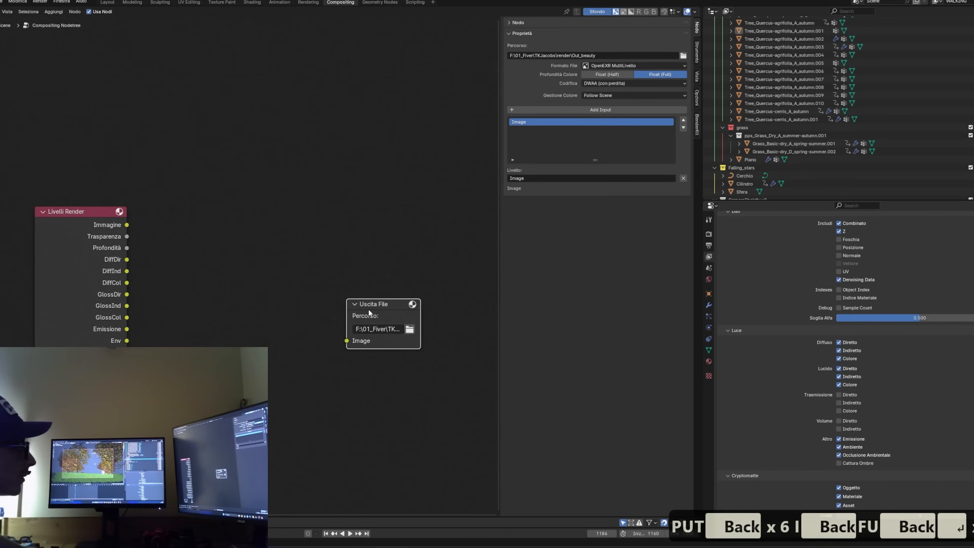
Step: Edit the File Output node's output path and move the node up and right
{"action": "scroll", "coordinate": [452, 420], "scroll_direction": "down", "scroll_amount": 2}
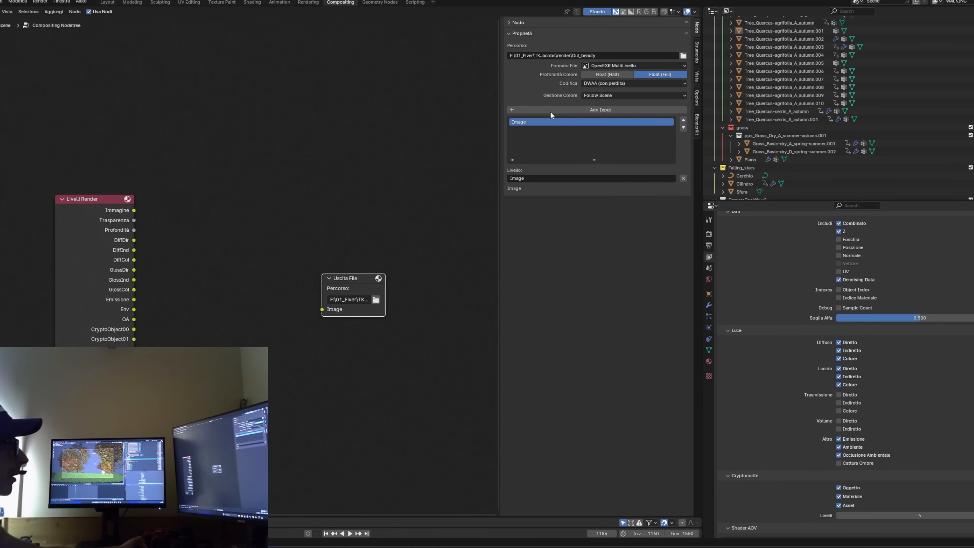
{"action": "scroll", "coordinate": [383, 215], "scroll_direction": "up", "scroll_amount": 1}
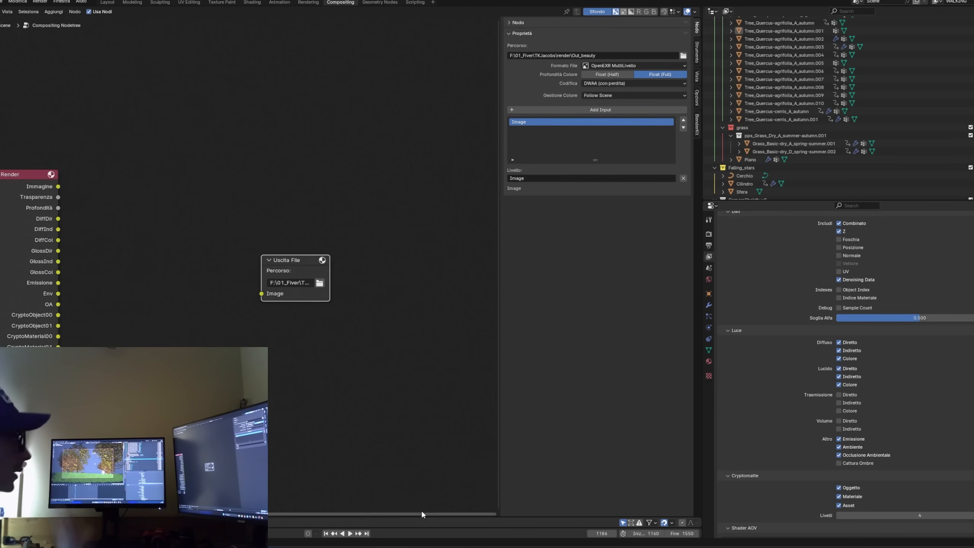
{"action": "left_click", "coordinate": [643, 57]}
{"action": "left_click", "coordinate": [643, 58]}
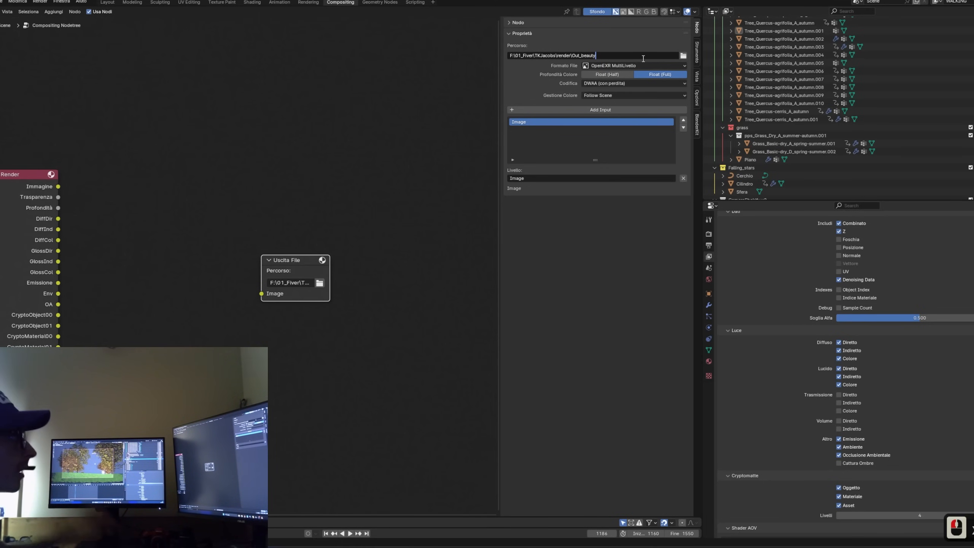
{"action": "left_click", "coordinate": [470, 106]}
{"action": "middle_click_drag", "start_coordinate": [367, 215], "coordinate": [440, 183]}
{"action": "left_click_drag", "start_coordinate": [446, 180], "coordinate": [338, 299]}
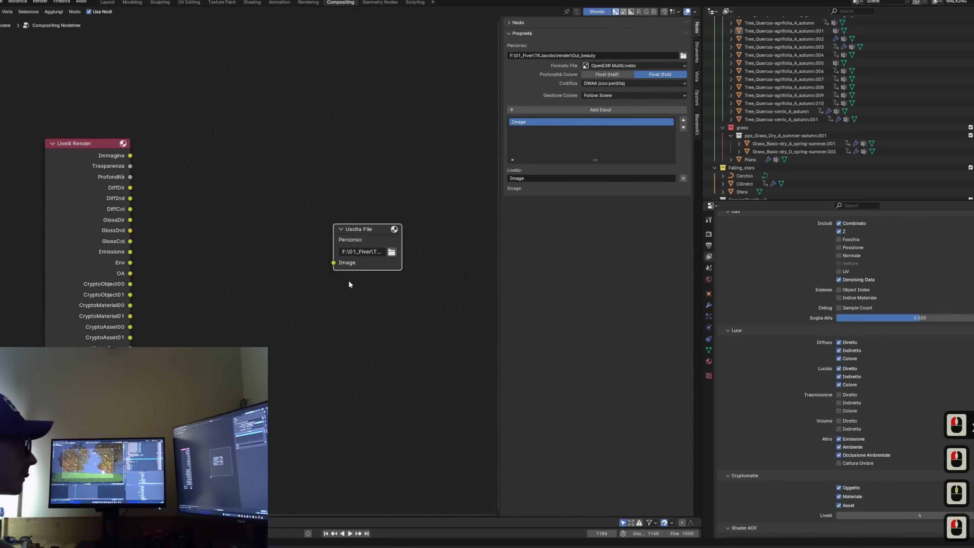
{"action": "left_click_drag", "start_coordinate": [368, 233], "coordinate": [397, 163]}
Step: Add a second input, Image_001, to the File Output node
{"action": "left_click_drag", "start_coordinate": [153, 101], "coordinate": [1, 281]}
{"action": "left_click_drag", "start_coordinate": [175, 124], "coordinate": [69, 271]}
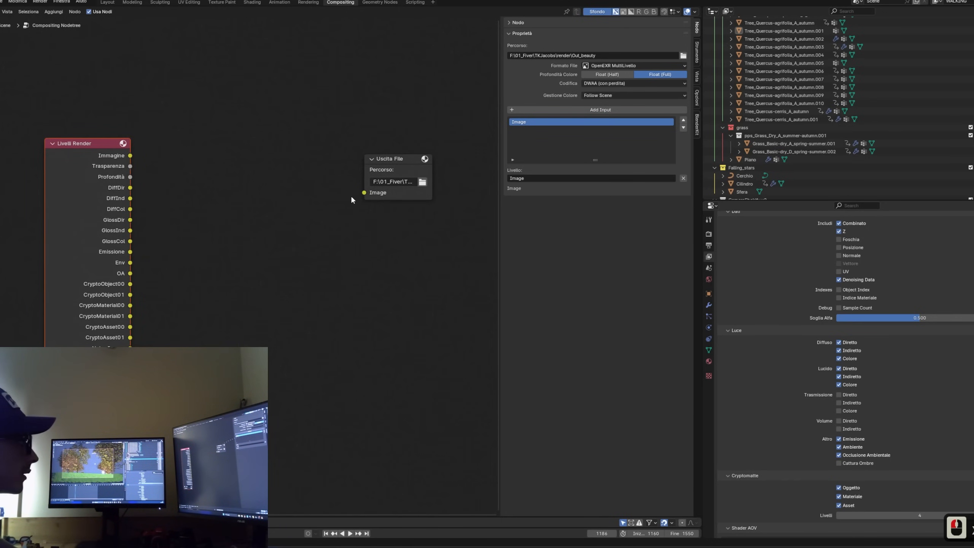
{"action": "left_click", "coordinate": [180, 147]}
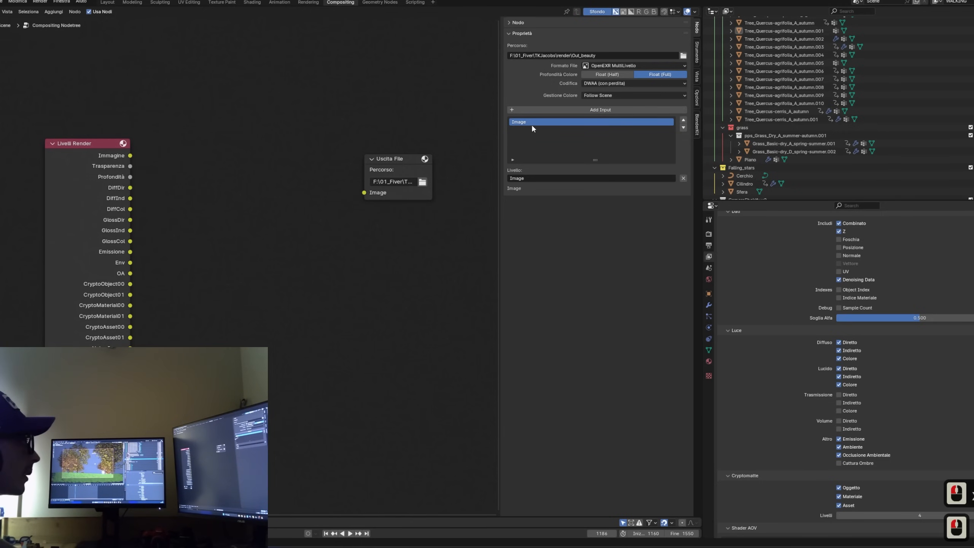
{"action": "left_click", "coordinate": [597, 110]}
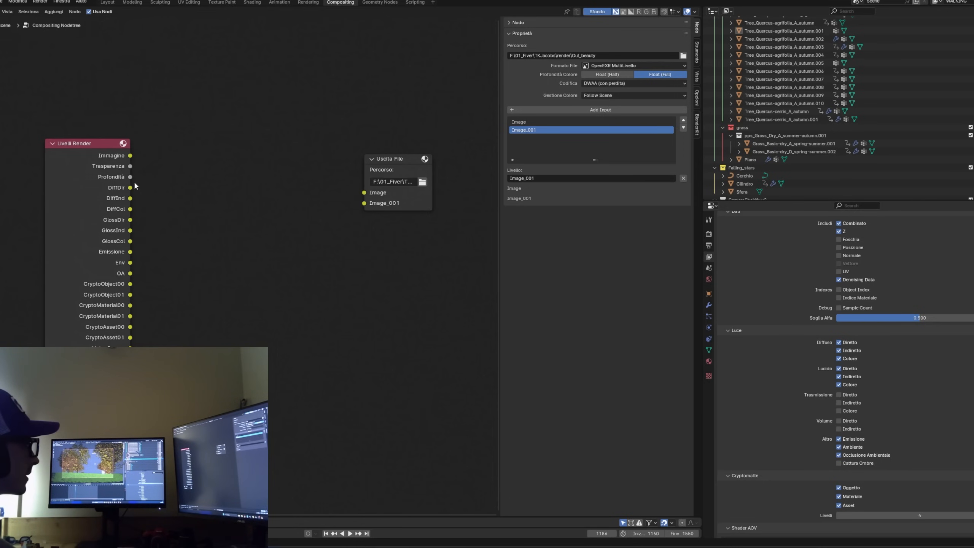
Step: Select the Render Layers node and start a link from its Trasparenza output
{"action": "left_click_drag", "start_coordinate": [187, 137], "coordinate": [23, 283]}
{"action": "left_click_drag", "start_coordinate": [184, 112], "coordinate": [16, 474]}
{"action": "left_click_drag", "start_coordinate": [326, 95], "coordinate": [31, 459]}
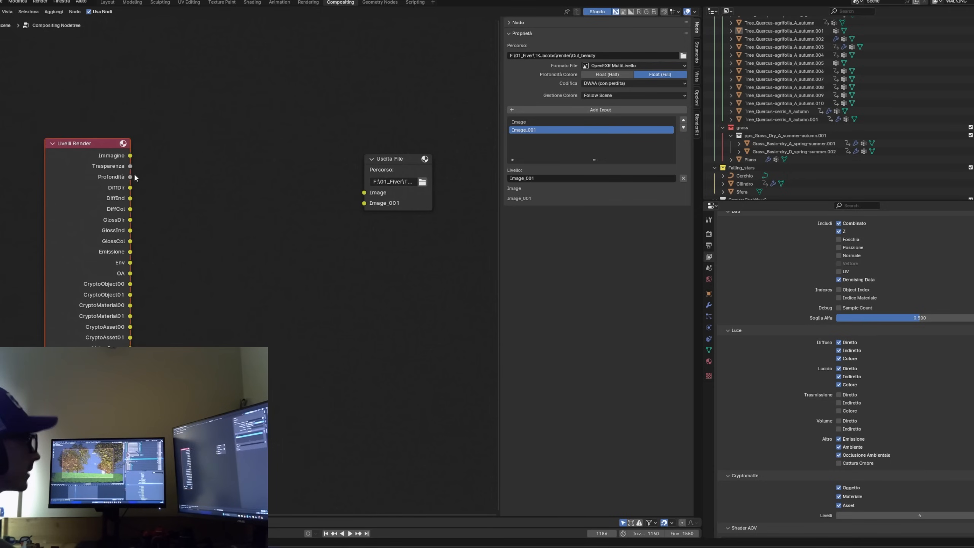
{"action": "left_click", "coordinate": [130, 184]}
{"action": "left_click", "coordinate": [145, 176]}
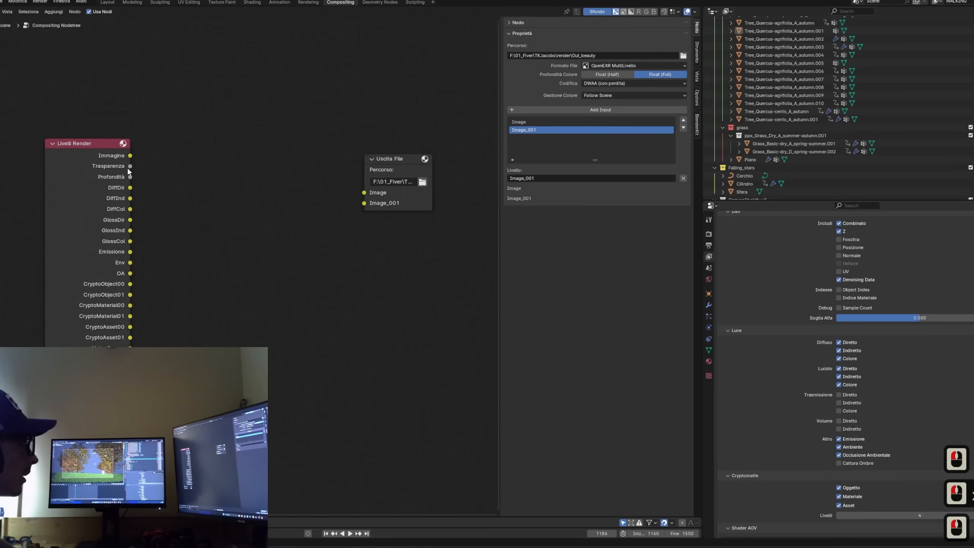
{"action": "left_click", "coordinate": [129, 172]}
{"action": "left_click_drag", "start_coordinate": [130, 167], "coordinate": [146, 166]}
{"action": "left_click", "coordinate": [135, 168]}
Step: Reselect the Render Layers node, then select the File Output node to show its inputs
{"action": "left_click_drag", "start_coordinate": [159, 111], "coordinate": [31, 457]}
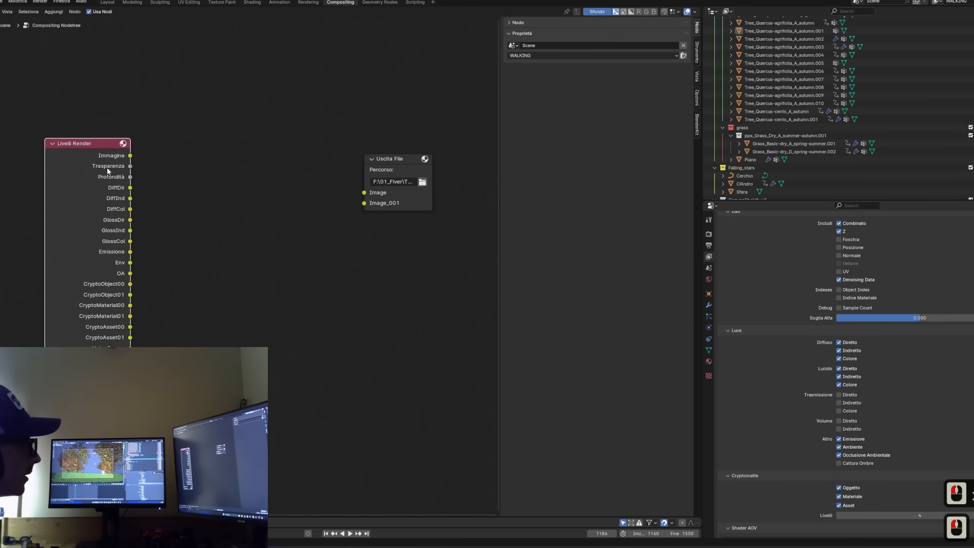
{"action": "left_click_drag", "start_coordinate": [157, 108], "coordinate": [34, 224]}
{"action": "left_click", "coordinate": [75, 147]}
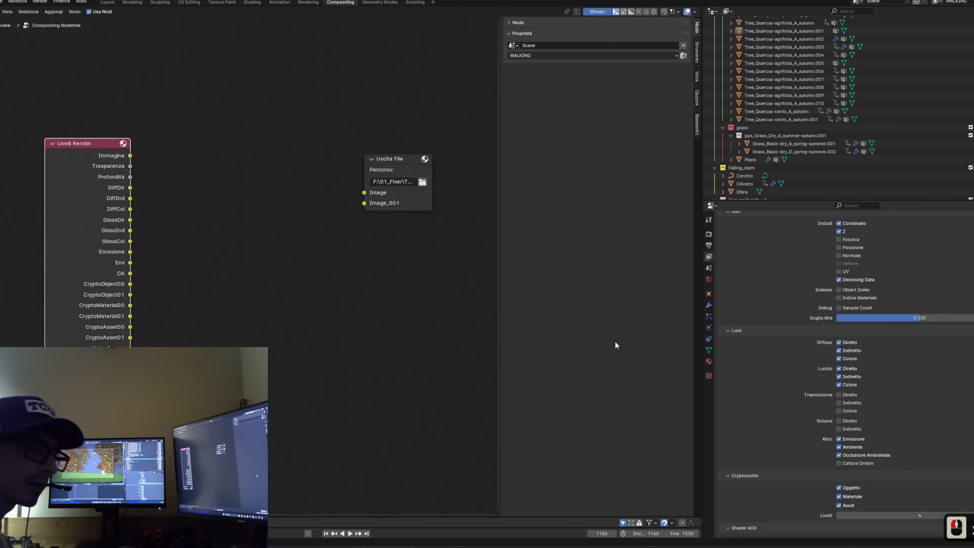
{"action": "left_click", "coordinate": [381, 166]}
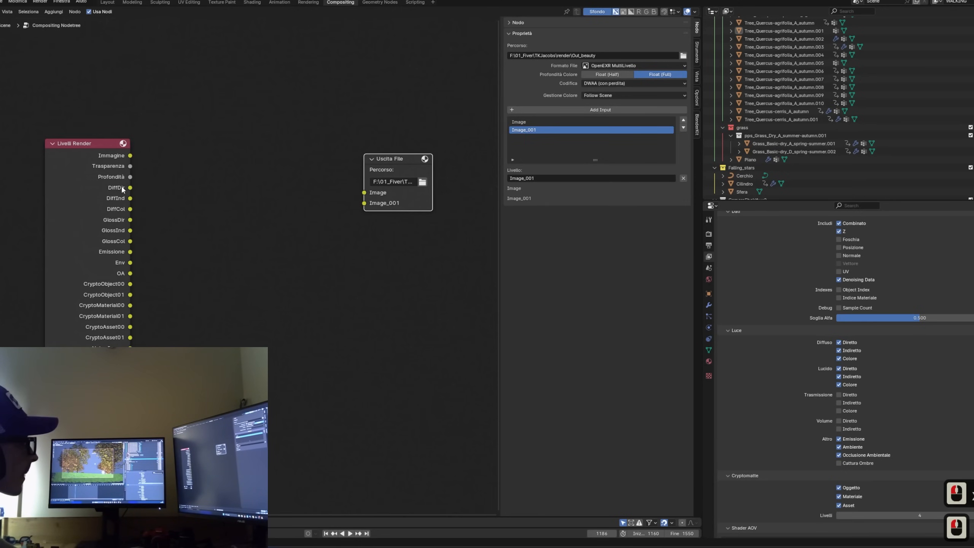
Step: Rename the first File Output input to diff_dir, add more inputs, and name the next diff_ind
{"action": "double_click", "coordinate": [567, 122]}
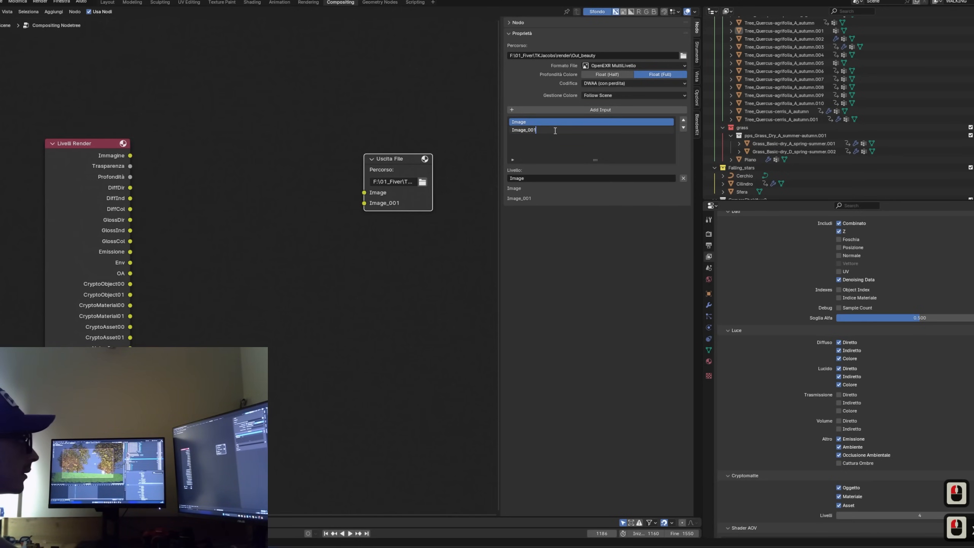
{"action": "type", "text": "d"}
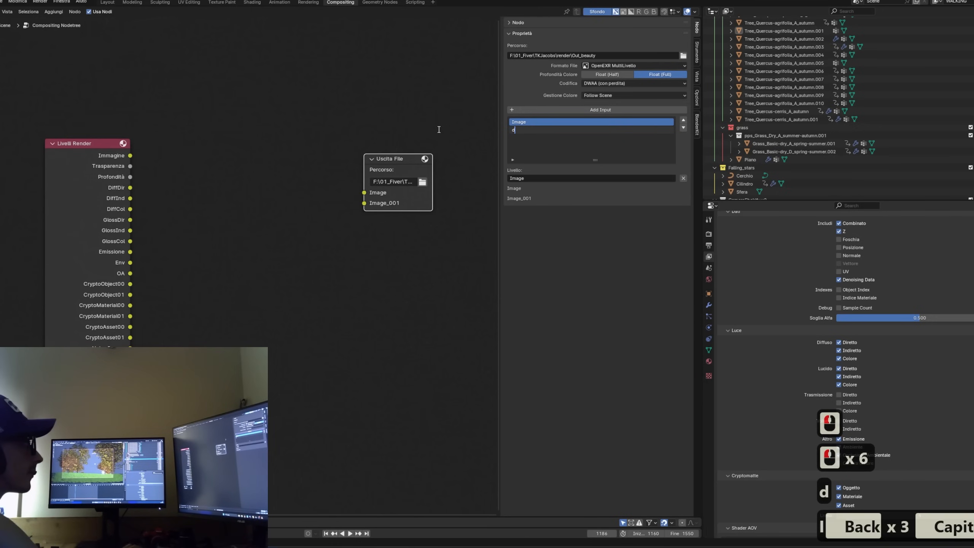
{"action": "type", "text": "iff_dir"}
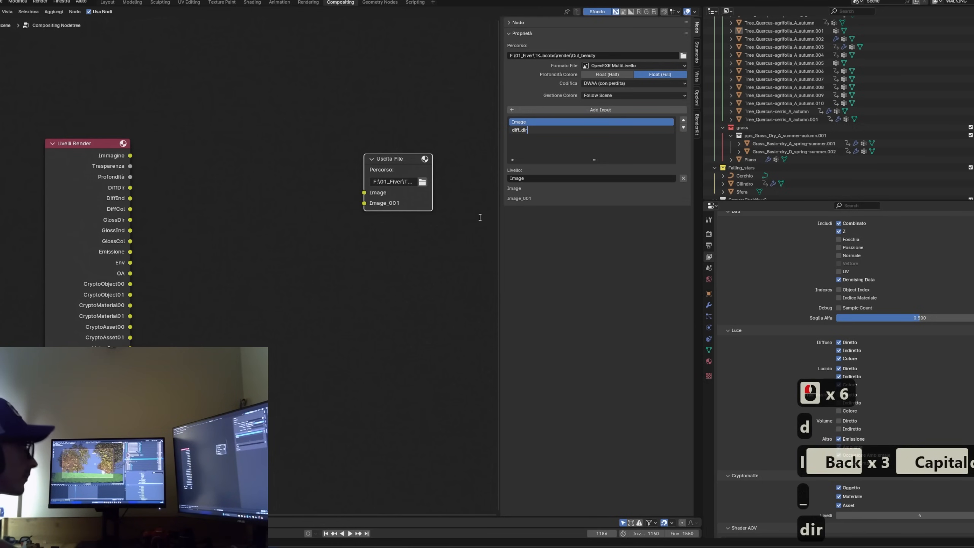
{"action": "left_click", "coordinate": [470, 206]}
{"action": "left_click", "coordinate": [579, 110]}
{"action": "left_click", "coordinate": [579, 110]}
{"action": "scroll", "coordinate": [572, 136], "scroll_direction": "up", "scroll_amount": 3}
{"action": "double_click", "coordinate": [539, 130]}
{"action": "type", "text": "diff_ind"}
Step: Name the following inputs diff_col, gloss_dir and gloss_ind
{"action": "key", "text": "Tab"}
{"action": "type", "text": "diff"}
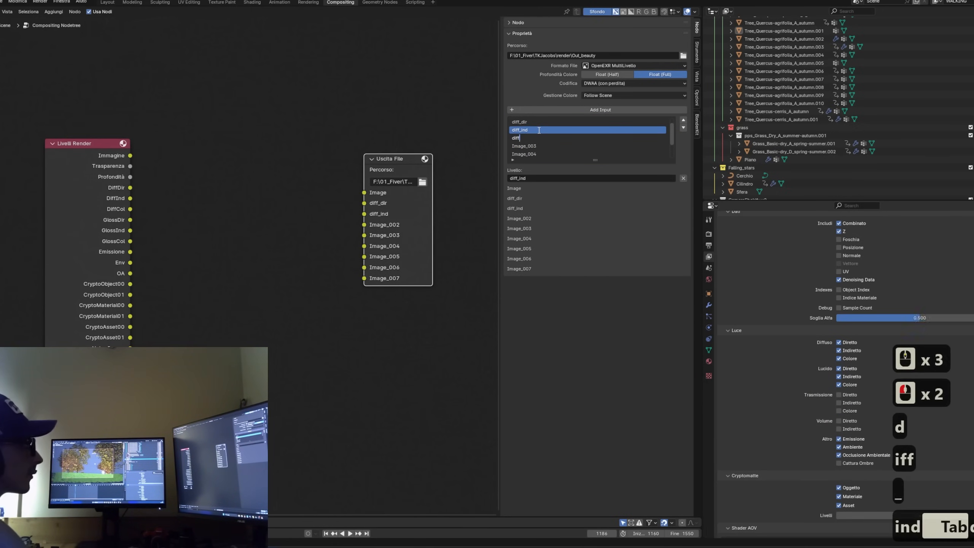
{"action": "type", "text": "_col"}
{"action": "key", "text": "Tab"}
{"action": "type", "text": "gloss_dir"}
{"action": "key", "text": "Tab"}
{"action": "type", "text": "gloss_in"}
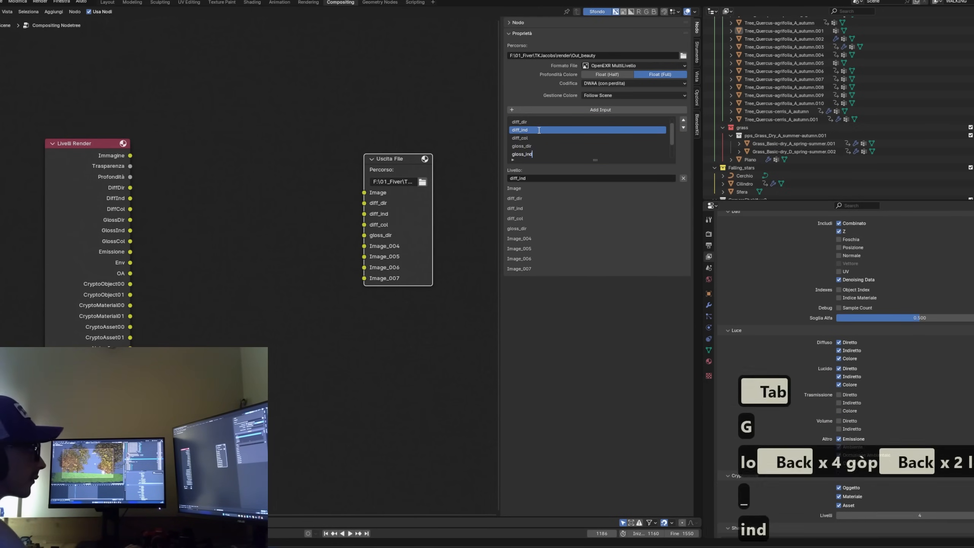
{"action": "type", "text": "d"}
{"action": "key", "text": "Return"}
Step: Enlarge the input list and name the next inputs gloss_col, emission and AO
{"action": "left_click_drag", "start_coordinate": [595, 161], "coordinate": [595, 353]}
{"action": "double_click", "coordinate": [541, 173]}
{"action": "type", "text": "gloss_col"}
{"action": "key", "text": "Return"}
{"action": "double_click", "coordinate": [542, 175]}
{"action": "type", "text": "em"}
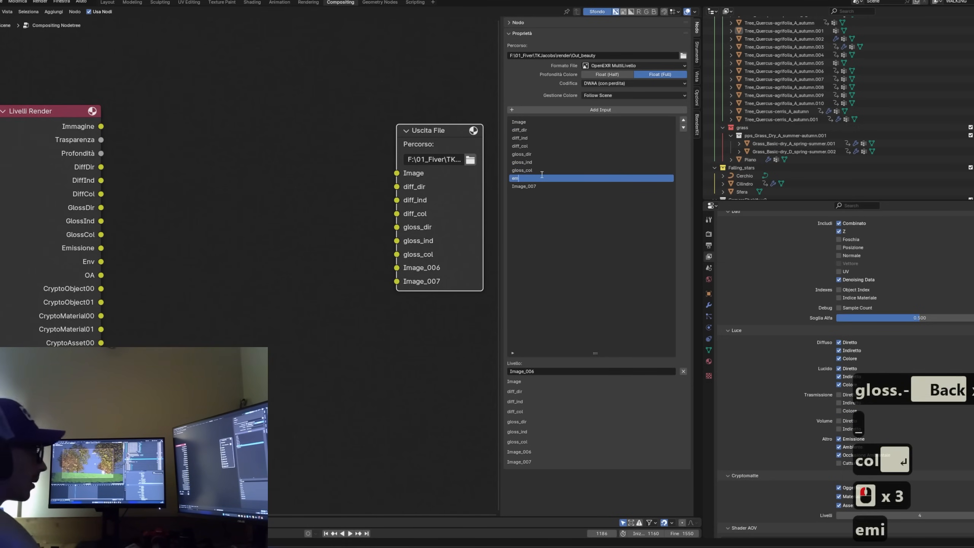
{"action": "type", "text": "ission"}
{"action": "key", "text": "Tab"}
{"action": "type", "text": "AO"}
Step: Add Cryptomatte inputs named cryptoobj00, cryptoobj01 and cryptomaterial00
{"action": "left_click", "coordinate": [556, 110]}
{"action": "double_click", "coordinate": [532, 194]}
{"action": "type", "text": "cryptoobj00"}
{"action": "key", "text": "ctrl+a"}
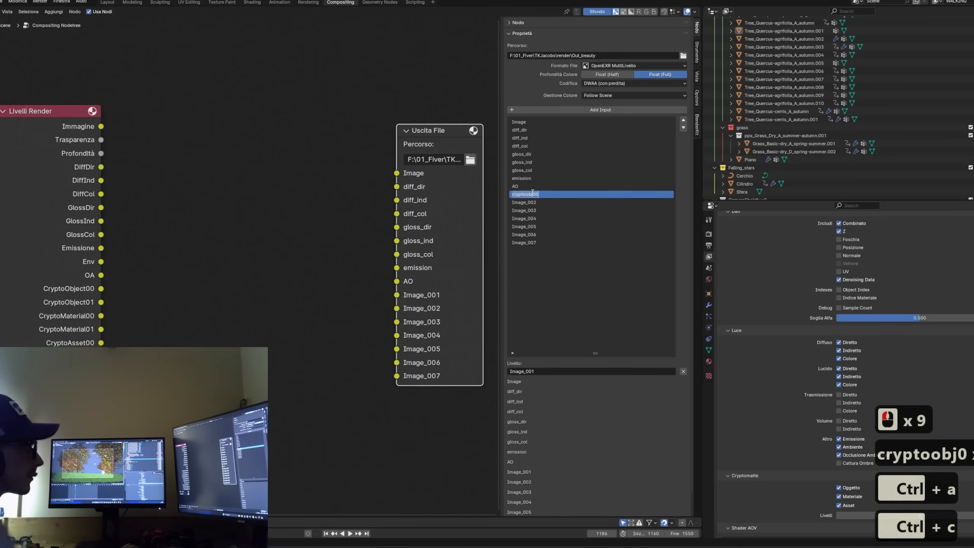
{"action": "key", "text": "ctrl+c"}
{"action": "double_click", "coordinate": [533, 202]}
{"action": "key", "text": "ctrl+v"}
{"action": "type", "text": "1"}
{"action": "double_click", "coordinate": [540, 211]}
{"action": "key", "text": "ctrl+v"}
{"action": "type", "text": "material00"}
Step: Name the remaining Cryptomatte inputs cryptomaterial01, cryptoasset00 and cryptoasset01
{"action": "double_click", "coordinate": [533, 219]}
{"action": "double_click", "coordinate": [556, 220]}
{"action": "type", "text": "1"}
{"action": "double_click", "coordinate": [539, 227]}
{"action": "left_click_drag", "start_coordinate": [556, 220], "coordinate": [540, 234]}
{"action": "type", "text": "cryptoasset00"}
{"action": "key", "text": "ctrl+a"}
{"action": "key", "text": "ctrl+c"}
{"action": "double_click", "coordinate": [548, 234]}
{"action": "key", "text": "ctrl+v"}
{"action": "type", "text": "1"}
{"action": "left_click", "coordinate": [533, 242]}
{"action": "left_click", "coordinate": [533, 242]}
Step: Select the leftover Image_007 input and delete it
{"action": "left_click", "coordinate": [552, 235]}
{"action": "left_click", "coordinate": [547, 240]}
{"action": "key", "text": "Delete"}
{"action": "scroll", "coordinate": [422, 113], "scroll_direction": "down", "scroll_amount": 2}
{"action": "scroll", "coordinate": [460, 165], "scroll_direction": "up", "scroll_amount": 5}
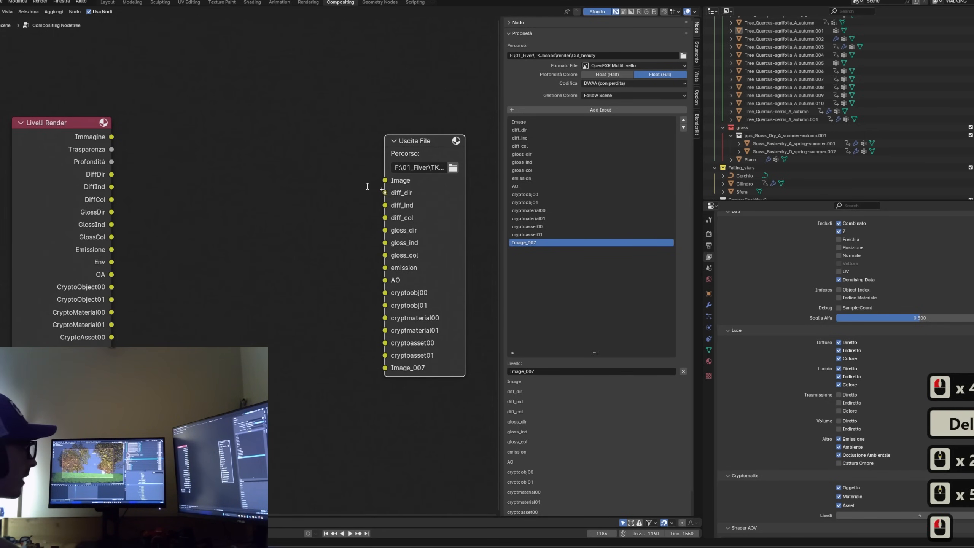
Step: Link the diffuse, gloss, emission and AO render passes to their matching File Output inputs
{"action": "left_click_drag", "start_coordinate": [111, 174], "coordinate": [385, 205]}
{"action": "left_click_drag", "start_coordinate": [111, 199], "coordinate": [385, 218]}
{"action": "left_click_drag", "start_coordinate": [111, 212], "coordinate": [385, 230]}
{"action": "left_click_drag", "start_coordinate": [111, 224], "coordinate": [385, 255]}
{"action": "left_click_drag", "start_coordinate": [112, 249], "coordinate": [385, 267]}
{"action": "left_click_drag", "start_coordinate": [111, 261], "coordinate": [385, 280]}
{"action": "left_click_drag", "start_coordinate": [111, 275], "coordinate": [365, 282]}
{"action": "key", "text": "Escape"}
{"action": "key", "text": "Escape"}
Step: Add a File Output input named HDRI and move it above AO
{"action": "scroll", "coordinate": [824, 368], "scroll_direction": "down", "scroll_amount": 3}
{"action": "left_click", "coordinate": [423, 141]}
{"action": "left_click", "coordinate": [621, 110]}
{"action": "double_click", "coordinate": [526, 250]}
{"action": "type", "text": "HDRI"}
{"action": "key", "text": "Return"}
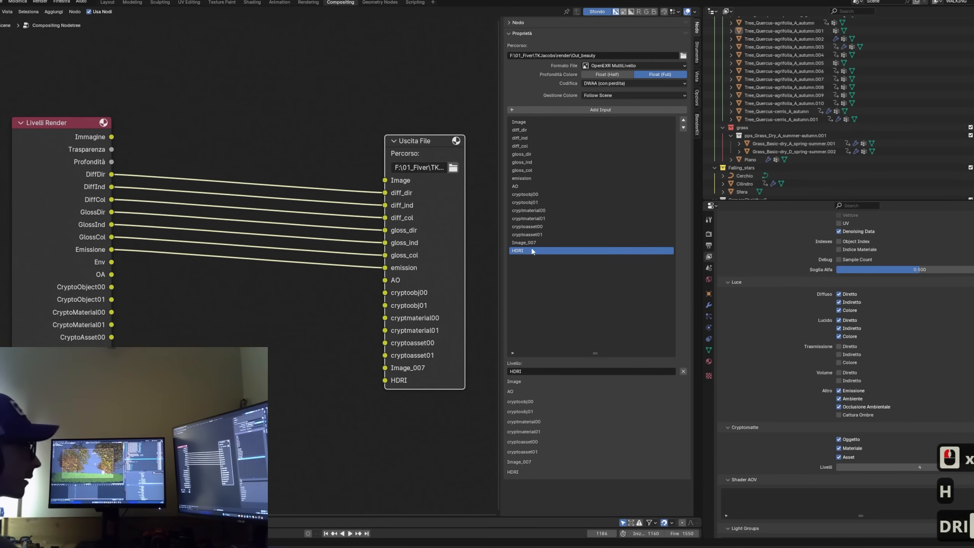
{"action": "left_click", "coordinate": [683, 120]}
{"action": "left_click", "coordinate": [683, 121]}
{"action": "left_click", "coordinate": [683, 120]}
{"action": "left_click", "coordinate": [683, 120]}
Step: Connect Env to the HDRI input and wire the remaining passes to their inputs
{"action": "left_click_drag", "start_coordinate": [112, 262], "coordinate": [385, 293]}
{"action": "left_click_drag", "start_coordinate": [111, 287], "coordinate": [385, 305]}
{"action": "left_click_drag", "start_coordinate": [111, 299], "coordinate": [385, 330]}
{"action": "left_click_drag", "start_coordinate": [111, 324], "coordinate": [385, 355]}
{"action": "scroll", "coordinate": [853, 265], "scroll_direction": "up", "scroll_amount": 2}
Step: Keep the Denoising Data pass enabled and add a Denoise ('Riduzione Rumore') node
{"action": "left_click", "coordinate": [852, 265]}
{"action": "left_click", "coordinate": [851, 264]}
{"action": "key", "text": "shift+a"}
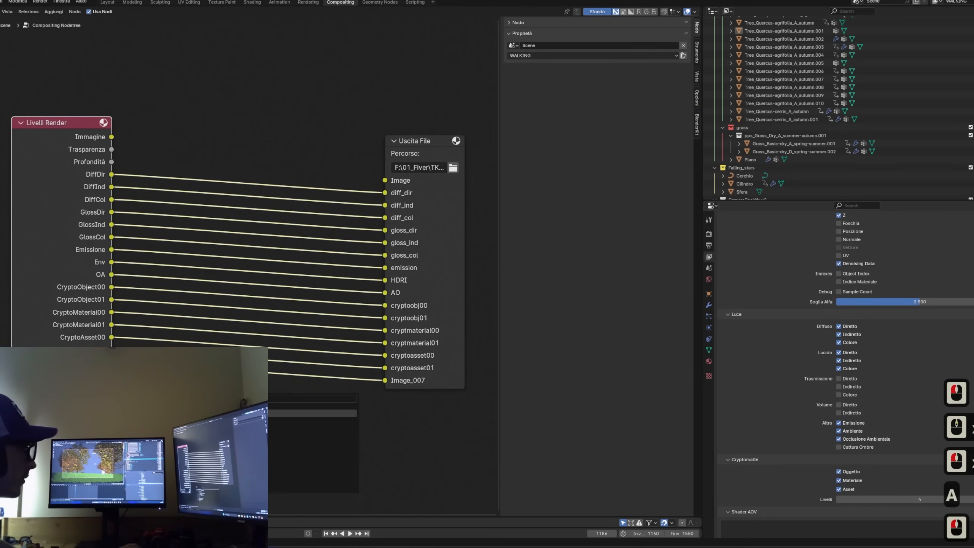
{"action": "key", "text": "BackSpace"}
{"action": "type", "text": "deno"}
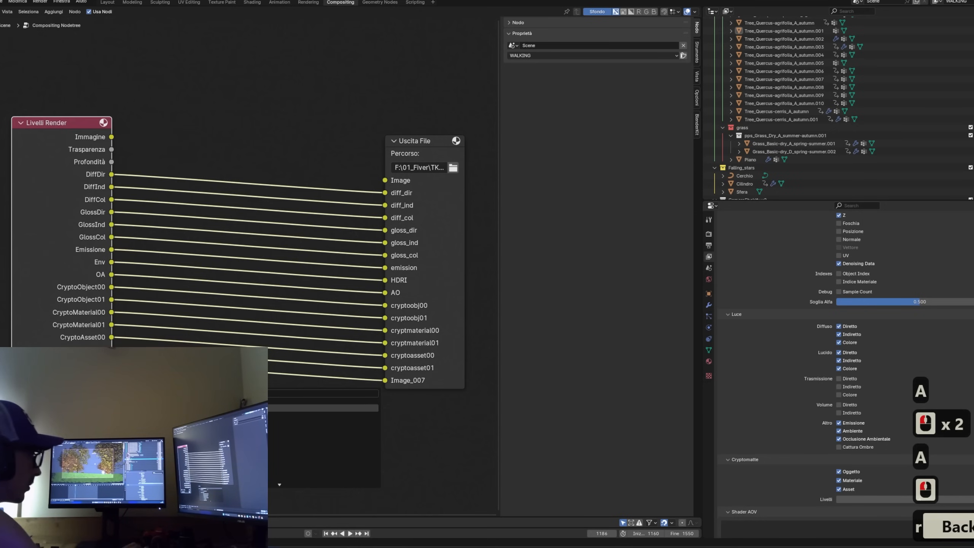
{"action": "key", "text": "BackSpace"}
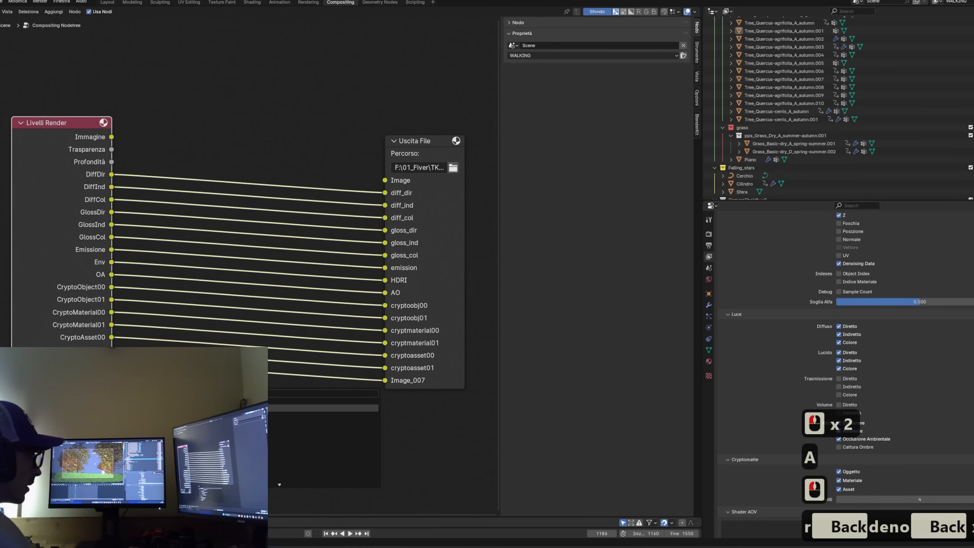
{"action": "type", "text": "r"}
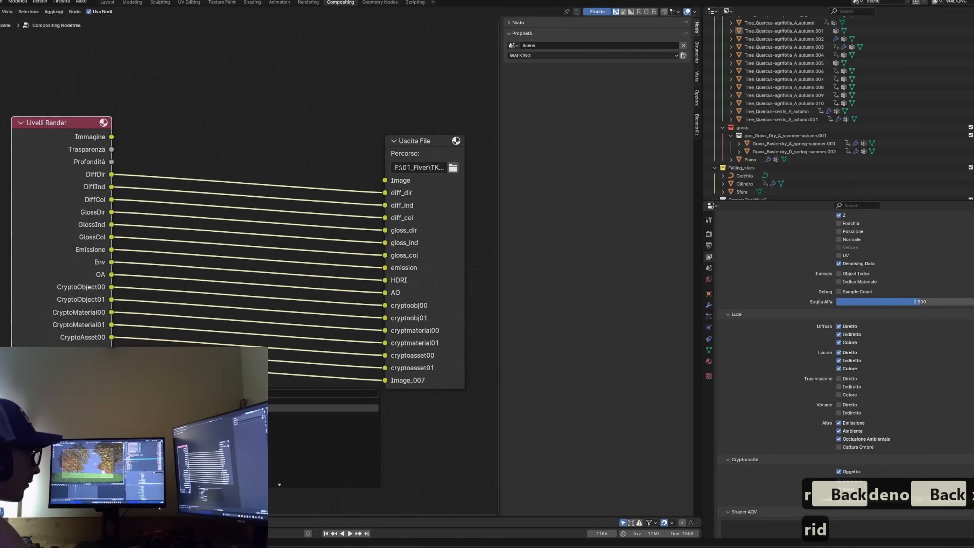
{"action": "key", "text": "Return"}
Step: Place the new Denoise node and move it left near the Render Layers sockets
{"action": "left_click", "coordinate": [313, 410]}
{"action": "scroll", "coordinate": [314, 409], "scroll_direction": "down", "scroll_amount": 1}
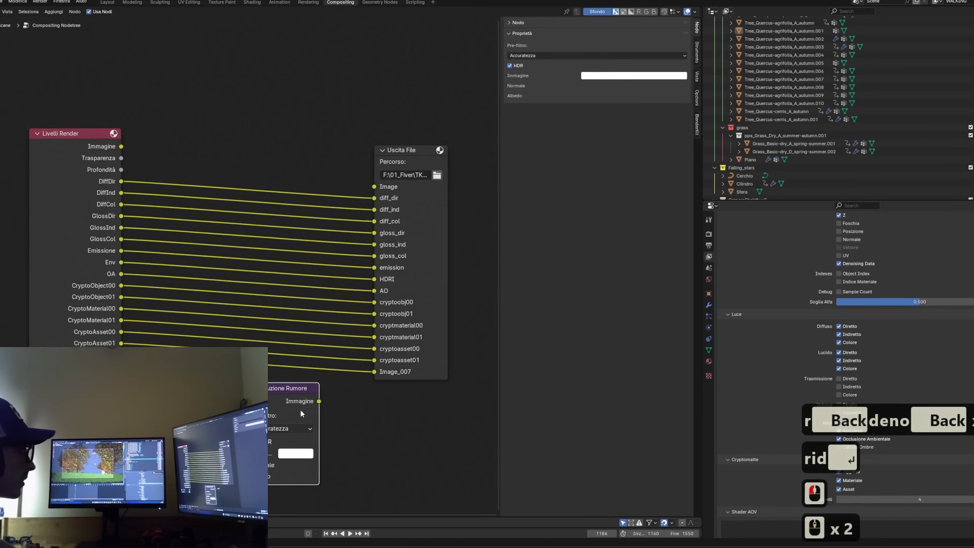
{"action": "scroll", "coordinate": [314, 409], "scroll_direction": "up", "scroll_amount": 6}
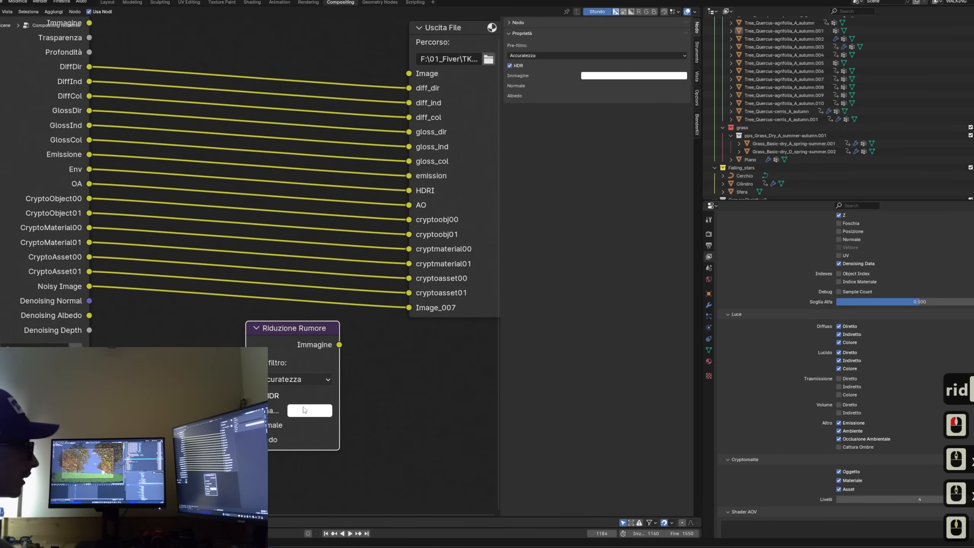
{"action": "left_click", "coordinate": [232, 366]}
{"action": "left_click_drag", "start_coordinate": [248, 333], "coordinate": [158, 333]}
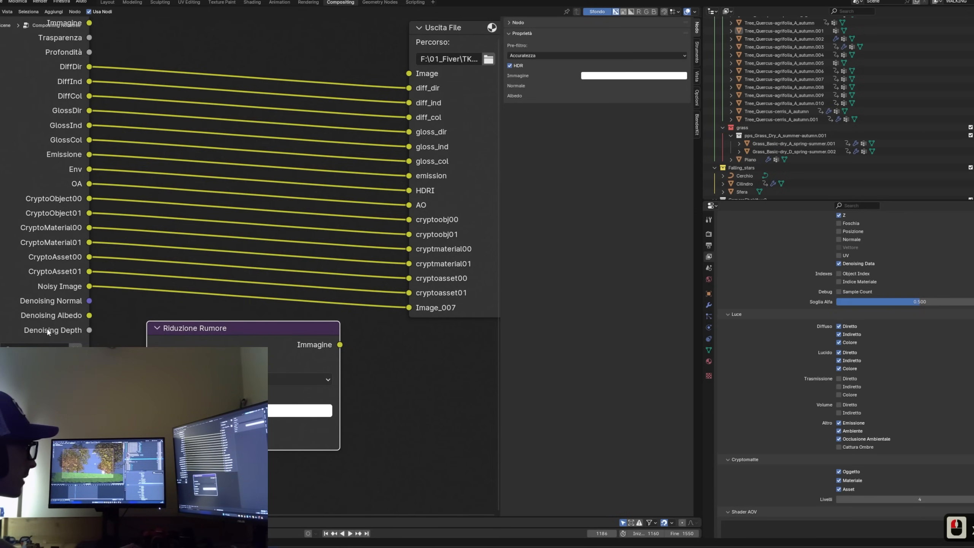
{"action": "middle_click_drag", "start_coordinate": [45, 327], "coordinate": [88, 337]}
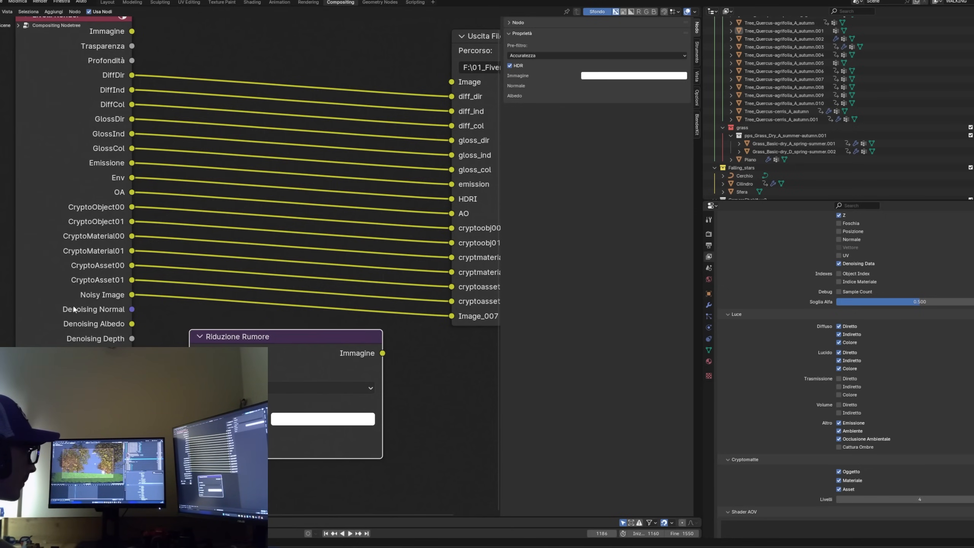
Step: Connect Denoising Normal, Denoising Albedo and the render Image into the Denoise node
{"action": "left_click_drag", "start_coordinate": [132, 309], "coordinate": [190, 448]}
{"action": "scroll", "coordinate": [246, 261], "scroll_direction": "down", "scroll_amount": 1}
{"action": "left_click_drag", "start_coordinate": [302, 327], "coordinate": [357, 327]}
{"action": "middle_click_drag", "start_coordinate": [197, 185], "coordinate": [206, 221]}
{"action": "left_click_drag", "start_coordinate": [149, 85], "coordinate": [257, 444]}
Step: Connect the Denoise output to the File Output's Image input
{"action": "middle_click_drag", "start_coordinate": [395, 264], "coordinate": [244, 266]}
{"action": "scroll", "coordinate": [244, 267], "scroll_direction": "down", "scroll_amount": 3}
{"action": "left_click_drag", "start_coordinate": [275, 360], "coordinate": [284, 163]}
{"action": "left_click_drag", "start_coordinate": [322, 144], "coordinate": [418, 150]}
{"action": "left_click_drag", "start_coordinate": [218, 349], "coordinate": [236, 57]}
{"action": "scroll", "coordinate": [396, 77], "scroll_direction": "down", "scroll_amount": 2}
Step: Tidy the layout by repositioning the Denoise node, then select the File Output node
{"action": "left_click_drag", "start_coordinate": [35, 83], "coordinate": [437, 398]}
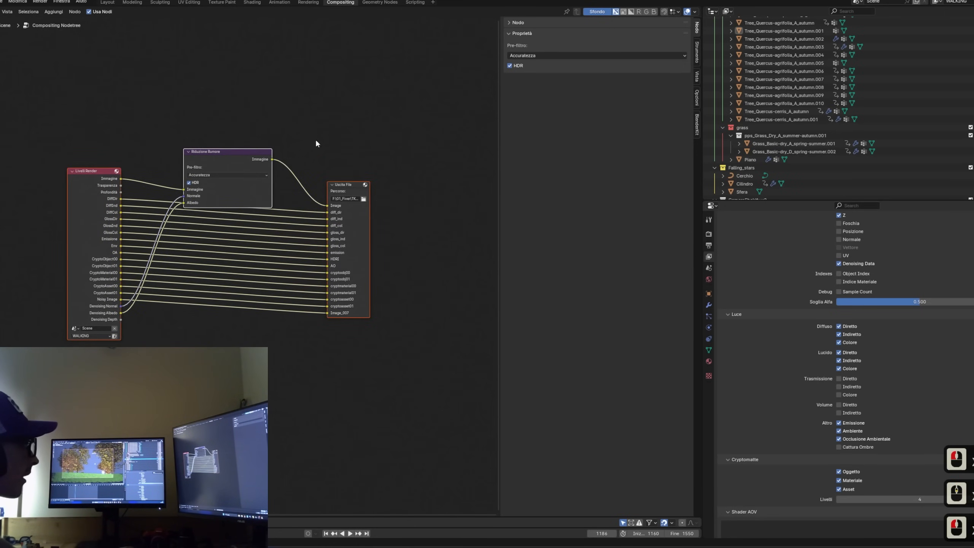
{"action": "middle_click_drag", "start_coordinate": [316, 157], "coordinate": [301, 223]}
{"action": "scroll", "coordinate": [295, 215], "scroll_direction": "up", "scroll_amount": 4}
{"action": "left_click", "coordinate": [224, 157]}
{"action": "middle_click_drag", "start_coordinate": [221, 224], "coordinate": [208, 184]}
{"action": "left_click_drag", "start_coordinate": [177, 178], "coordinate": [195, 175]}
{"action": "middle_click_drag", "start_coordinate": [195, 175], "coordinate": [211, 138]}
{"action": "left_click_drag", "start_coordinate": [363, 151], "coordinate": [325, 296]}
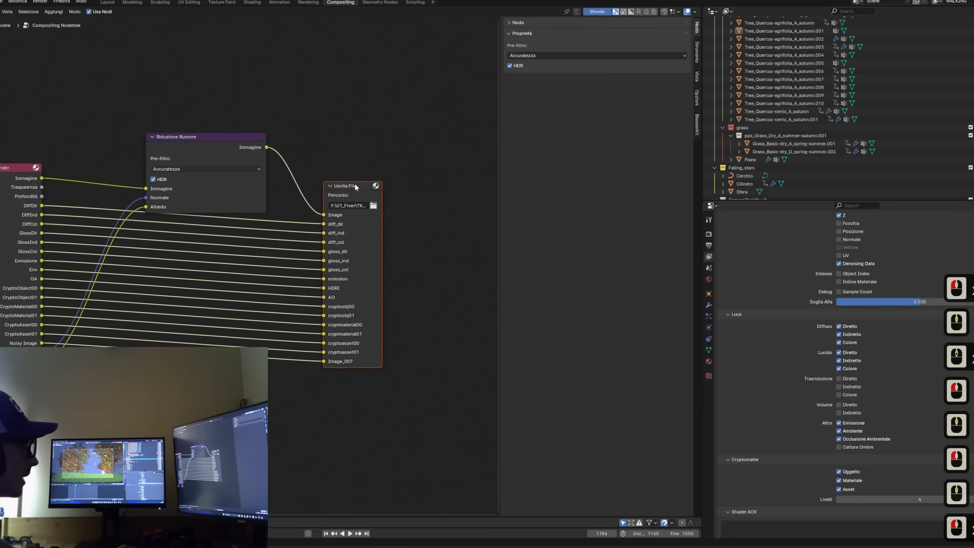
Step: Add a new File Output input named alpha
{"action": "left_click", "coordinate": [355, 185]}
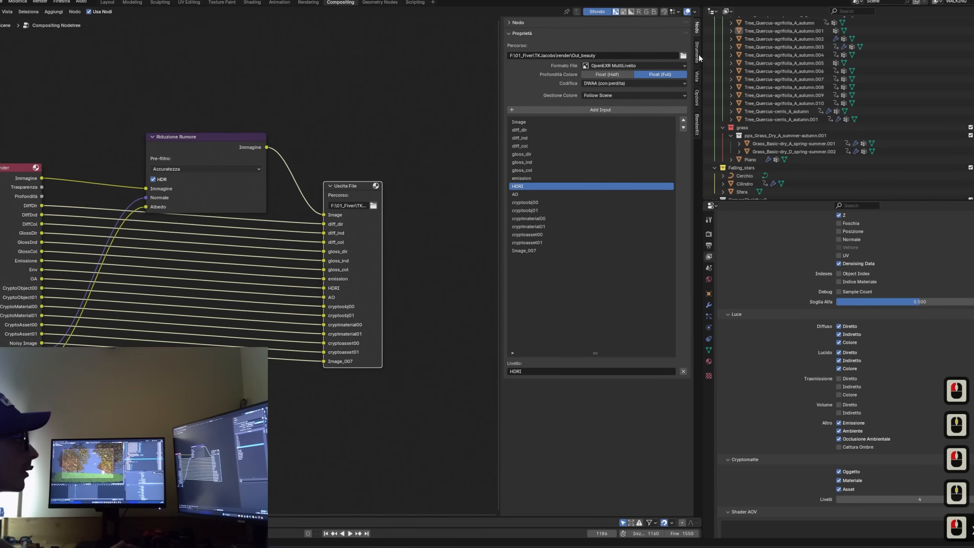
{"action": "left_click", "coordinate": [635, 109]}
{"action": "double_click", "coordinate": [536, 258]}
{"action": "type", "text": "a"}
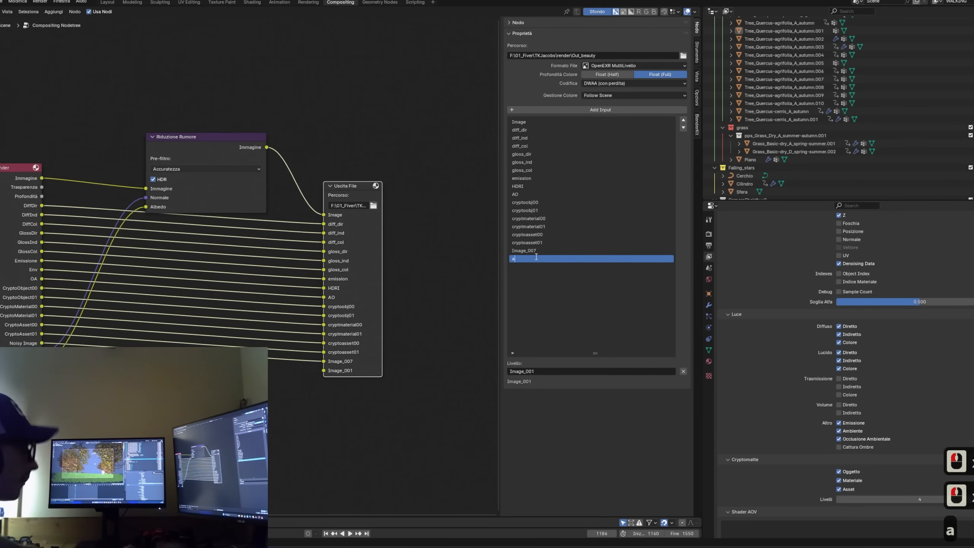
{"action": "type", "text": "plhp"}
{"action": "key", "text": "BackSpace"}
{"action": "key", "text": "BackSpace"}
{"action": "key", "text": "BackSpace"}
{"action": "key", "text": "BackSpace"}
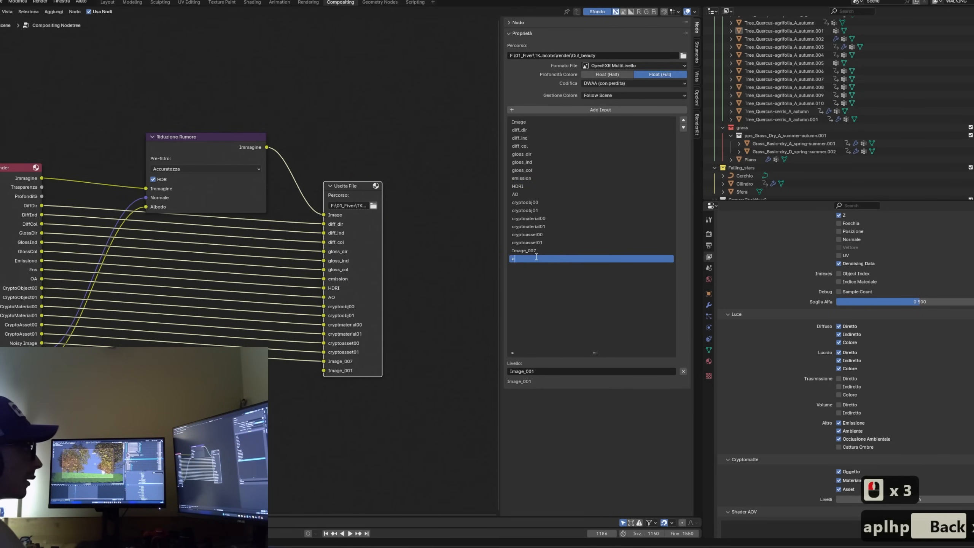
{"action": "type", "text": "lpha"}
{"action": "key", "text": "Return"}
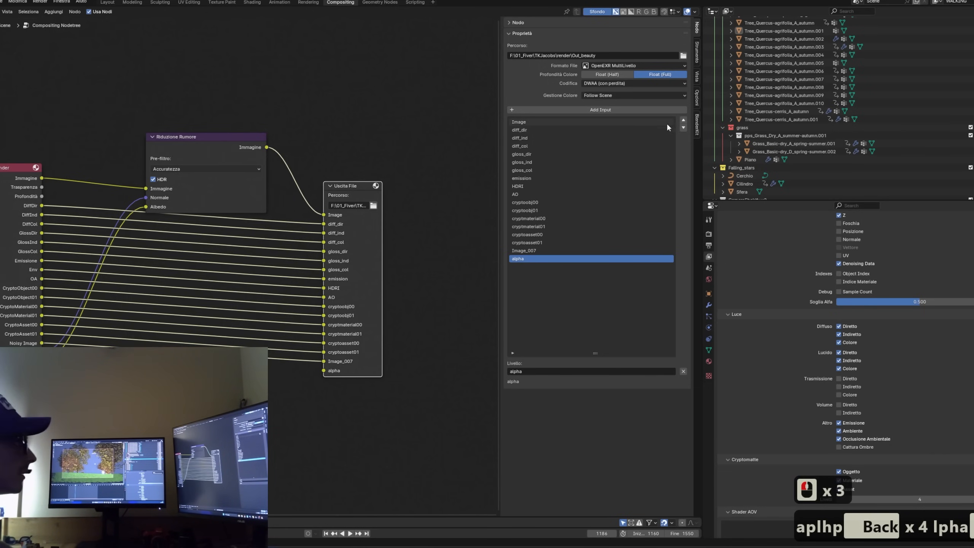
Step: Reorder the inputs so Image is first and alpha sits directly after it
{"action": "left_click", "coordinate": [683, 120]}
{"action": "left_click", "coordinate": [683, 120]}
{"action": "left_click", "coordinate": [683, 121]}
{"action": "left_click", "coordinate": [683, 120]}
{"action": "left_click", "coordinate": [683, 120]}
{"action": "left_click", "coordinate": [683, 120]}
{"action": "left_click", "coordinate": [683, 120]}
{"action": "left_click", "coordinate": [682, 120]}
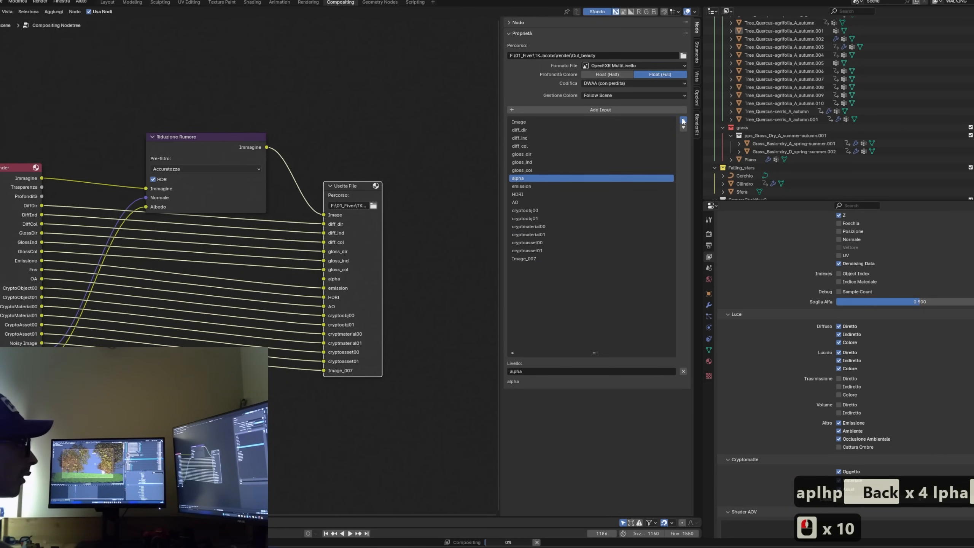
{"action": "left_click", "coordinate": [682, 120]}
{"action": "left_click", "coordinate": [683, 120]}
{"action": "left_click", "coordinate": [683, 120]}
{"action": "left_click", "coordinate": [683, 120]}
{"action": "left_click", "coordinate": [683, 120]}
{"action": "left_click", "coordinate": [682, 120]}
{"action": "left_click", "coordinate": [683, 120]}
{"action": "left_click", "coordinate": [683, 120]}
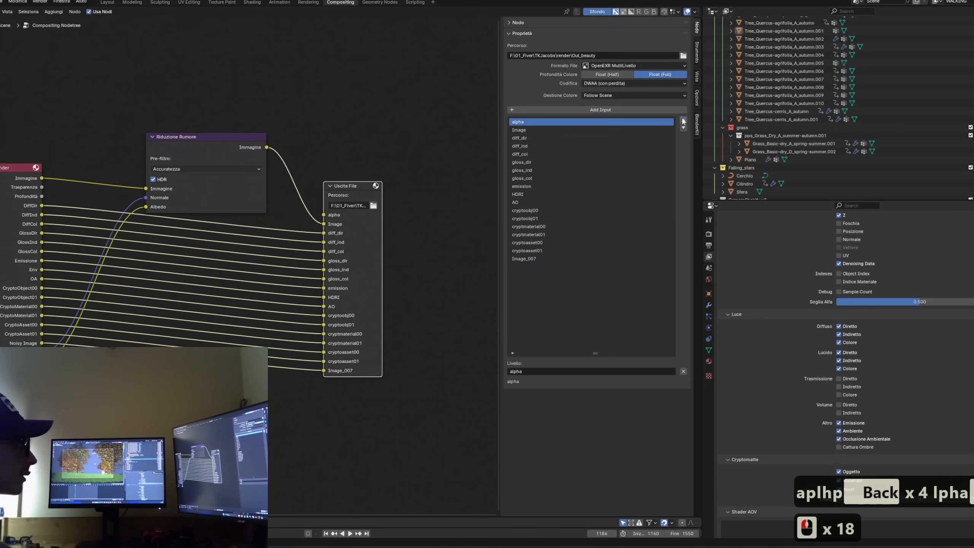
{"action": "left_click", "coordinate": [525, 130]}
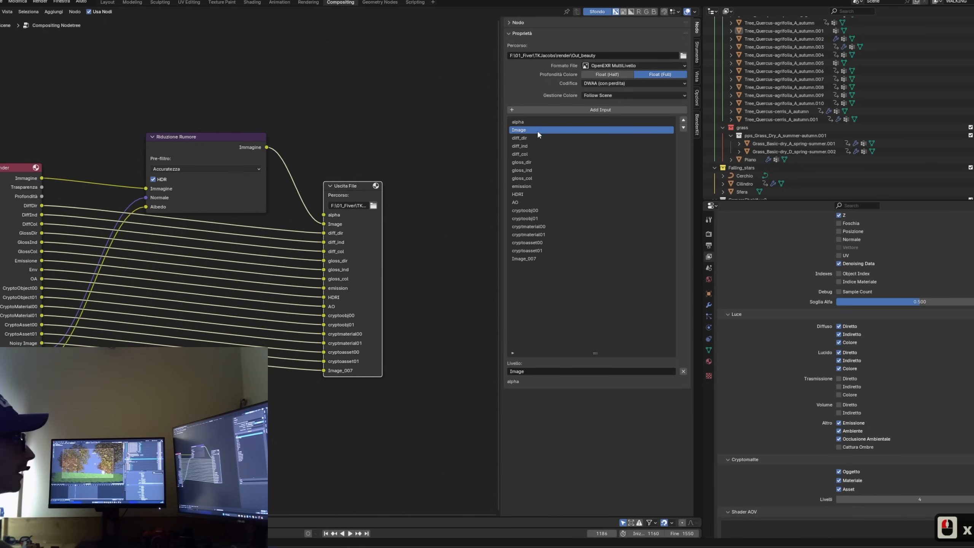
{"action": "left_click", "coordinate": [683, 128]}
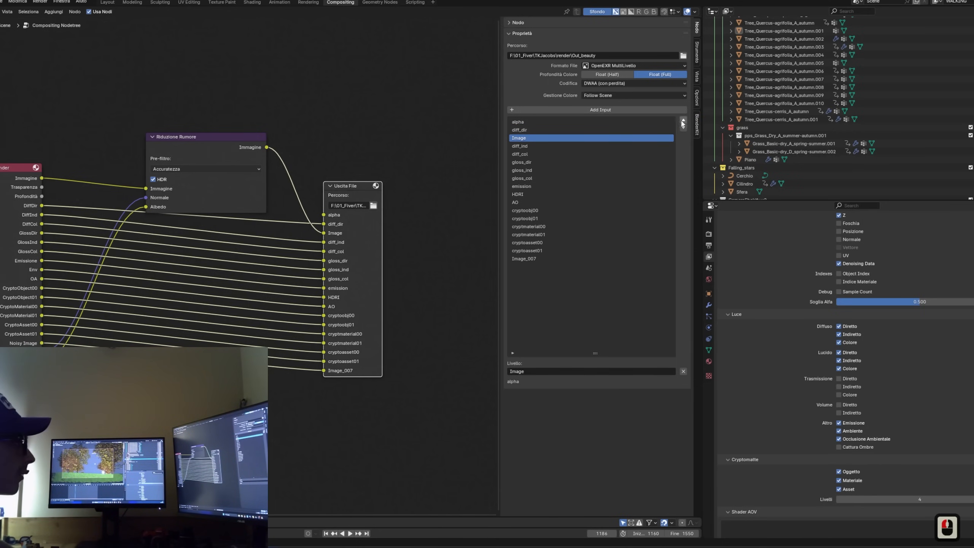
{"action": "left_click", "coordinate": [683, 120]}
{"action": "left_click", "coordinate": [682, 120]}
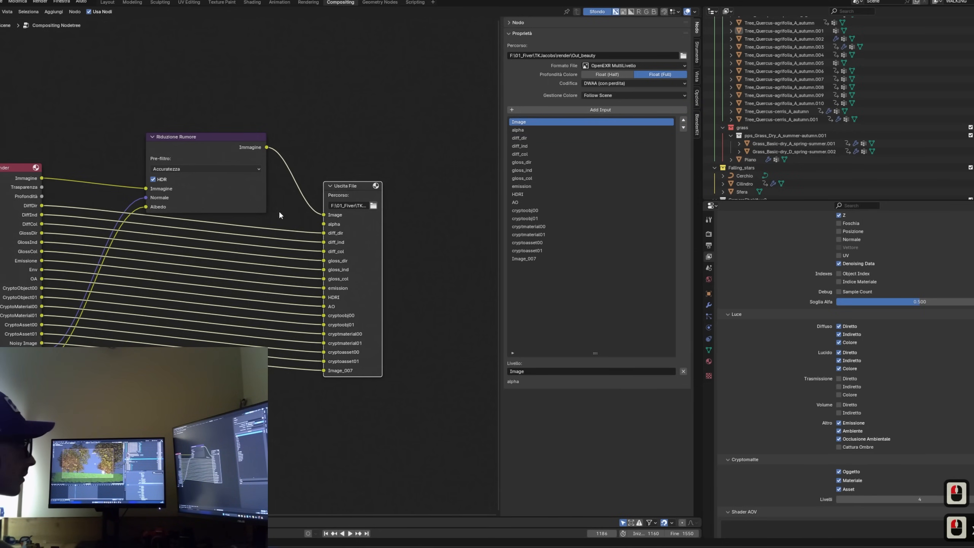
Step: Connect the Trasparenza pass to the alpha input
{"action": "middle_click_drag", "start_coordinate": [279, 212], "coordinate": [346, 208]}
{"action": "left_click_drag", "start_coordinate": [392, 220], "coordinate": [110, 184]}
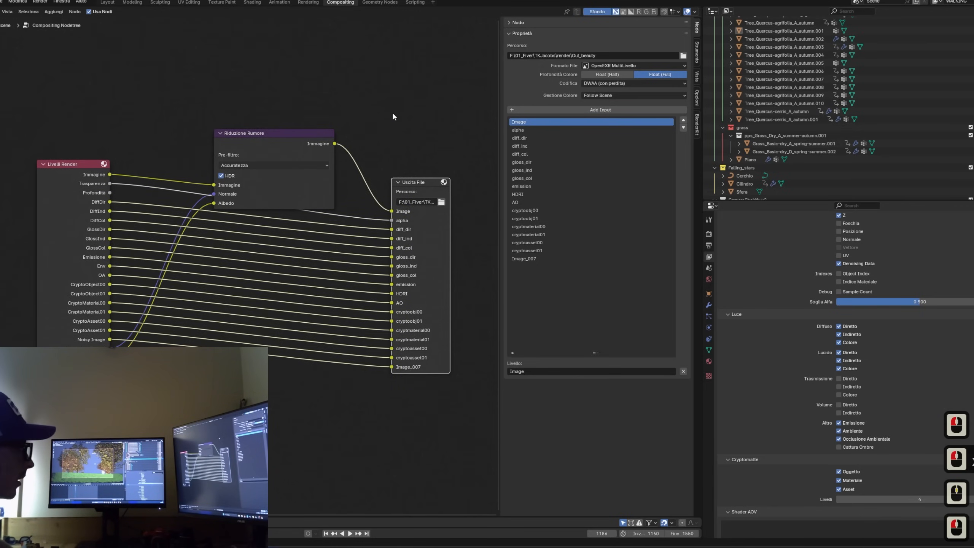
{"action": "left_click_drag", "start_coordinate": [261, 136], "coordinate": [290, 79]}
{"action": "scroll", "coordinate": [399, 95], "scroll_direction": "down", "scroll_amount": 2}
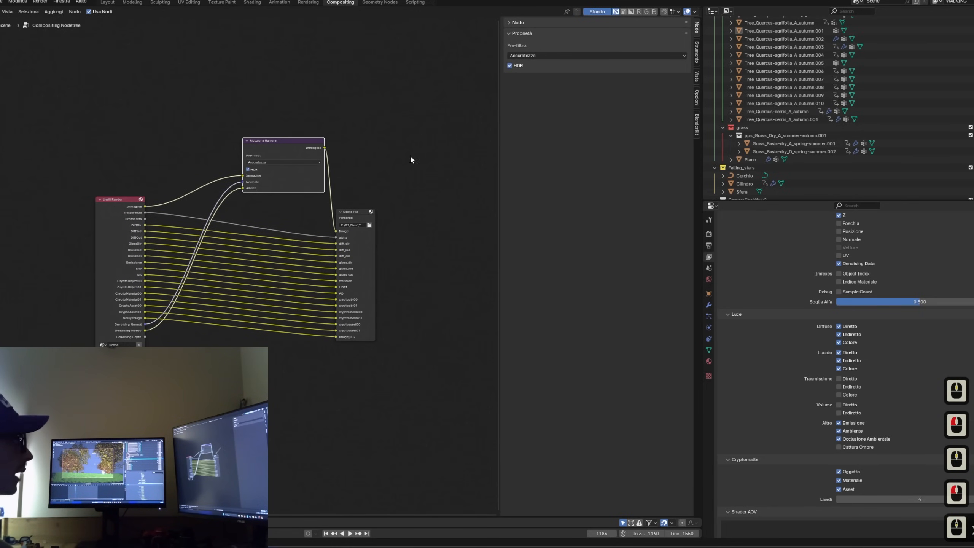
Step: Select the Render Layers and File Output nodes in the Blender compositor
{"action": "left_click_drag", "start_coordinate": [413, 153], "coordinate": [312, 238]}
{"action": "left_click", "coordinate": [34, 2]}
{"action": "left_click_drag", "start_coordinate": [303, 102], "coordinate": [256, 169]}
{"action": "left_click_drag", "start_coordinate": [393, 188], "coordinate": [349, 246]}
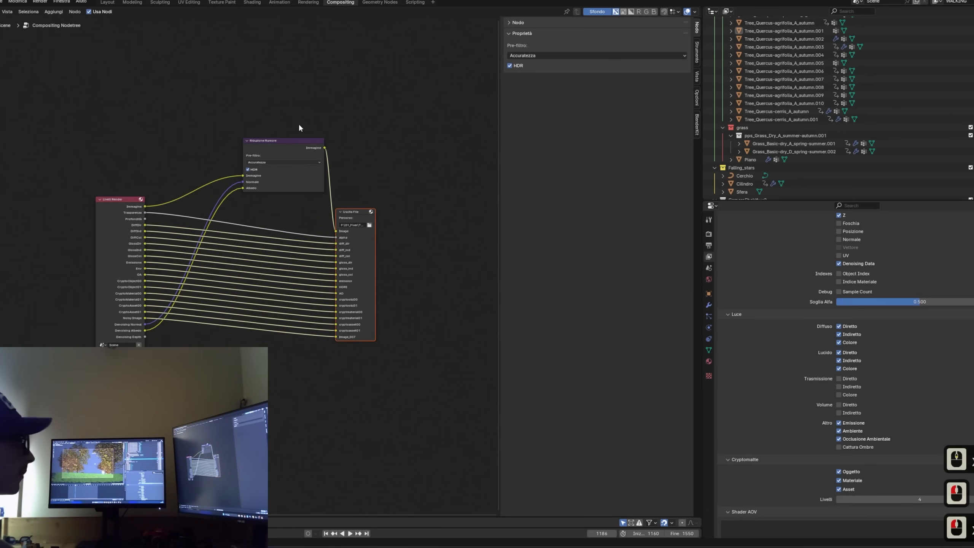
{"action": "left_click_drag", "start_coordinate": [182, 169], "coordinate": [57, 280]}
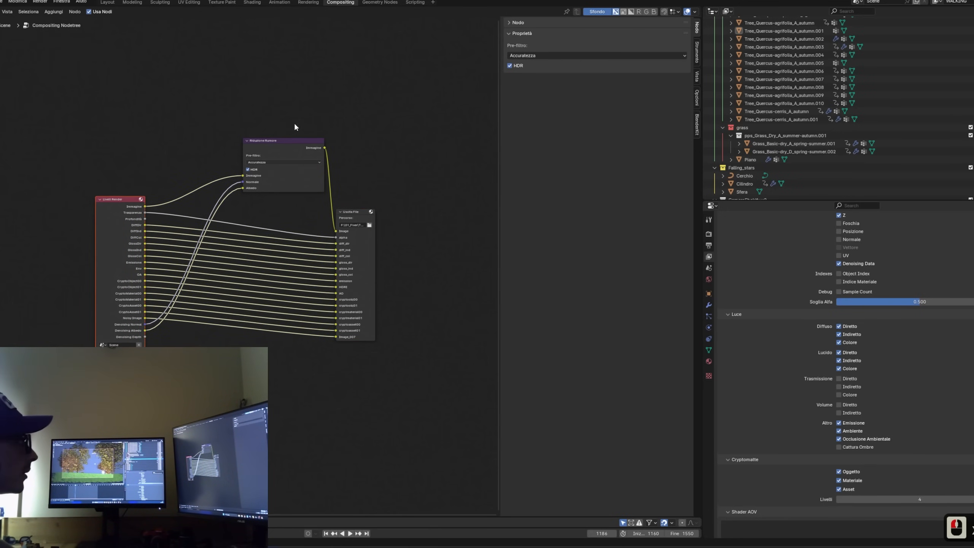
{"action": "left_click_drag", "start_coordinate": [328, 153], "coordinate": [423, 341]}
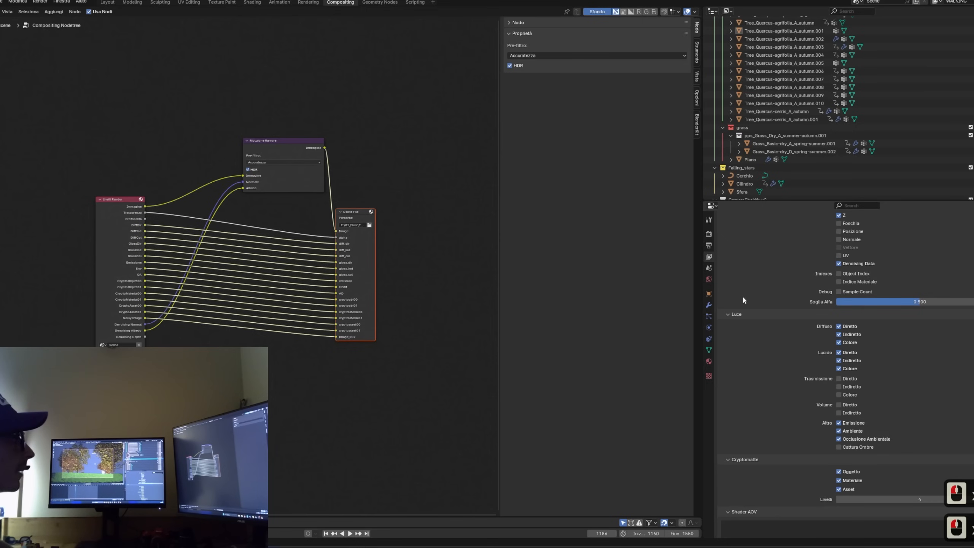
Step: Show the scene Output settings and expand the File Output node's name and properties panels
{"action": "left_click", "coordinate": [708, 233]}
{"action": "scroll", "coordinate": [845, 274], "scroll_direction": "up", "scroll_amount": 4}
{"action": "left_click", "coordinate": [709, 245]}
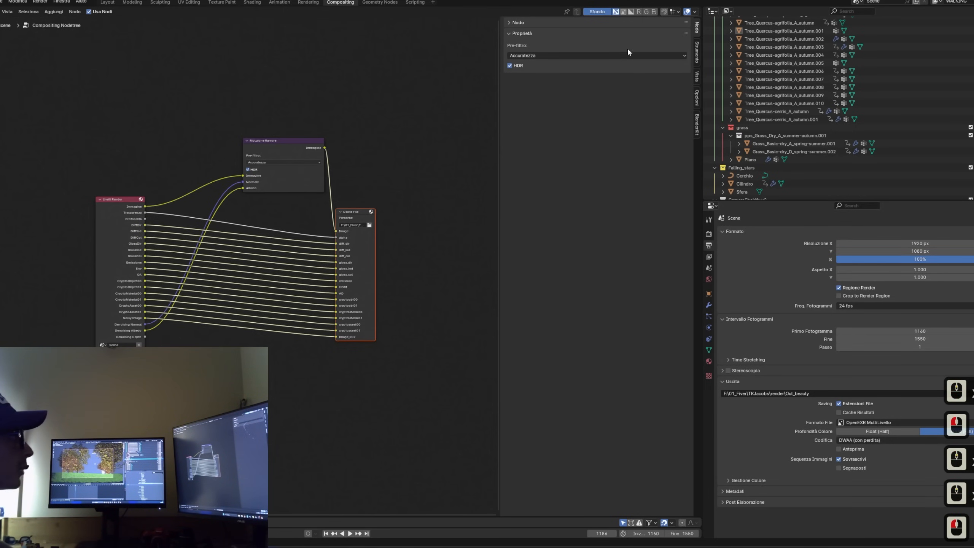
{"action": "left_click", "coordinate": [513, 32]}
{"action": "left_click", "coordinate": [511, 25]}
{"action": "left_click", "coordinate": [568, 83]}
{"action": "left_click", "coordinate": [398, 199]}
{"action": "left_click", "coordinate": [350, 218]}
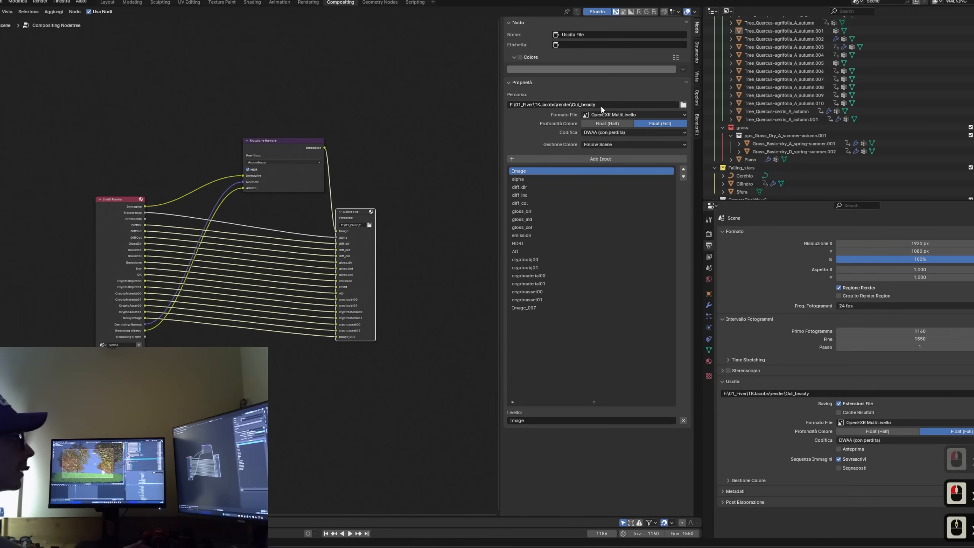
Step: Check the File Output save path without changing it, then nudge the Denoise node left
{"action": "left_click", "coordinate": [682, 104]}
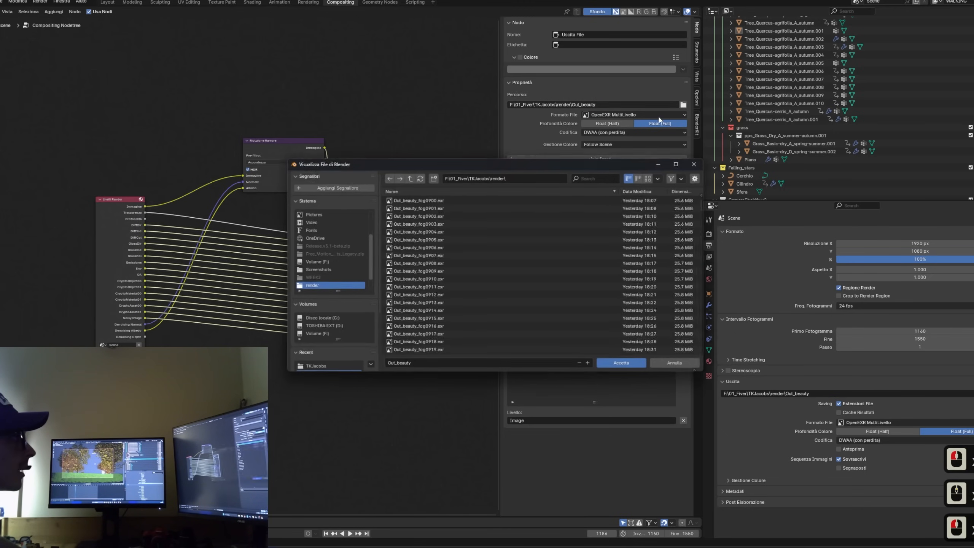
{"action": "left_click", "coordinate": [691, 165]}
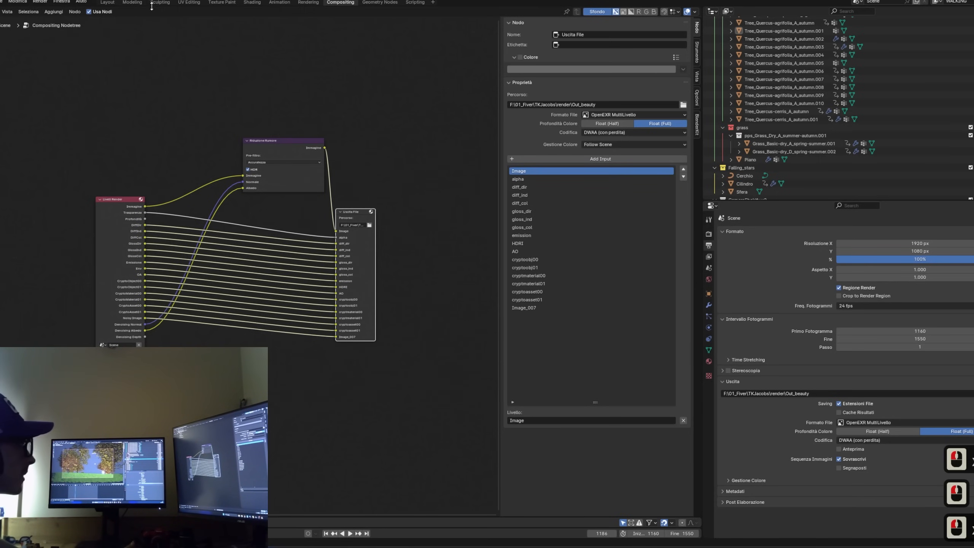
{"action": "left_click", "coordinate": [341, 75]}
{"action": "left_click_drag", "start_coordinate": [263, 159], "coordinate": [235, 164]}
{"action": "left_click", "coordinate": [40, 3]}
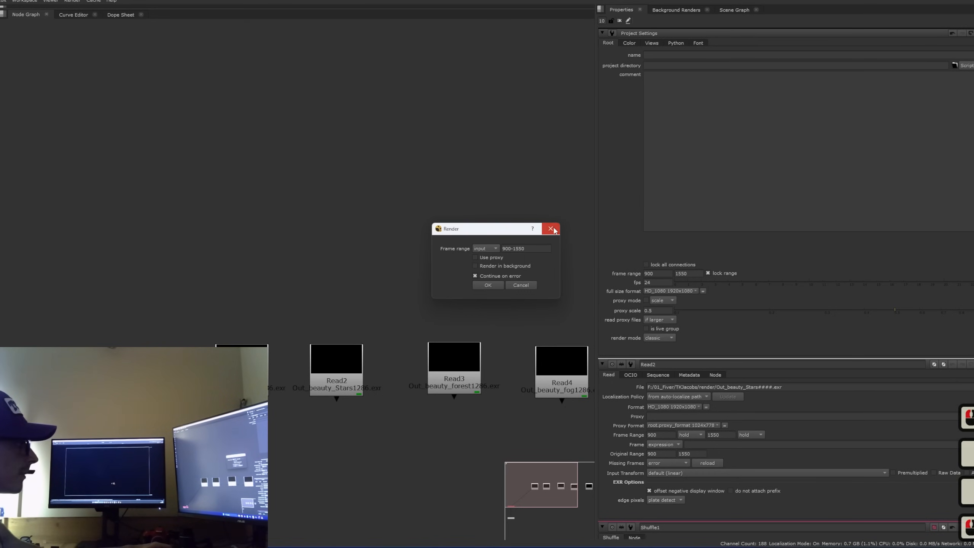
Step: Close the render dialog and bring the Read nodes into view in the node graph
{"action": "left_click", "coordinate": [551, 229]}
{"action": "middle_click_drag", "start_coordinate": [468, 194], "coordinate": [333, 225]}
{"action": "middle_click_drag", "start_coordinate": [455, 245], "coordinate": [452, 240]}
{"action": "scroll", "coordinate": [498, 215], "scroll_direction": "up", "scroll_amount": 3}
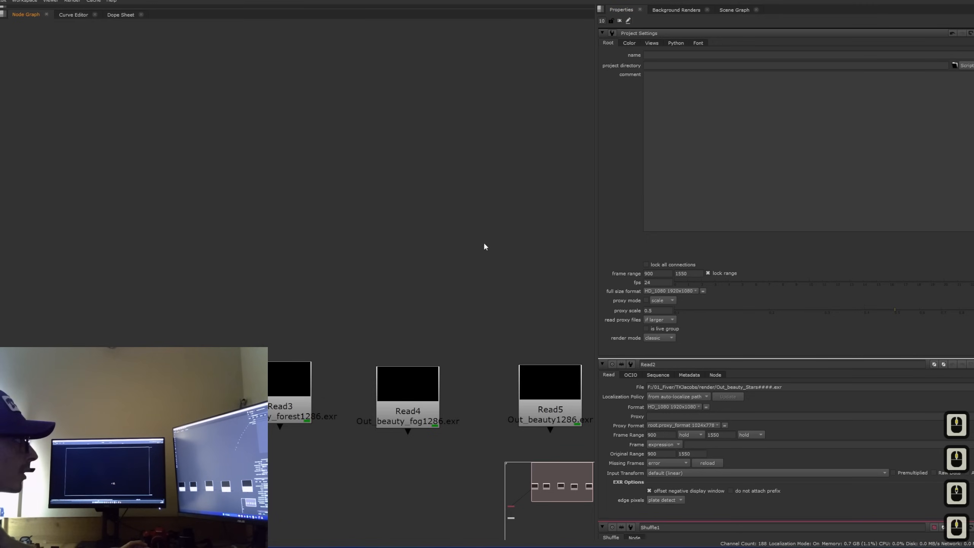
{"action": "scroll", "coordinate": [462, 314], "scroll_direction": "down", "scroll_amount": 2}
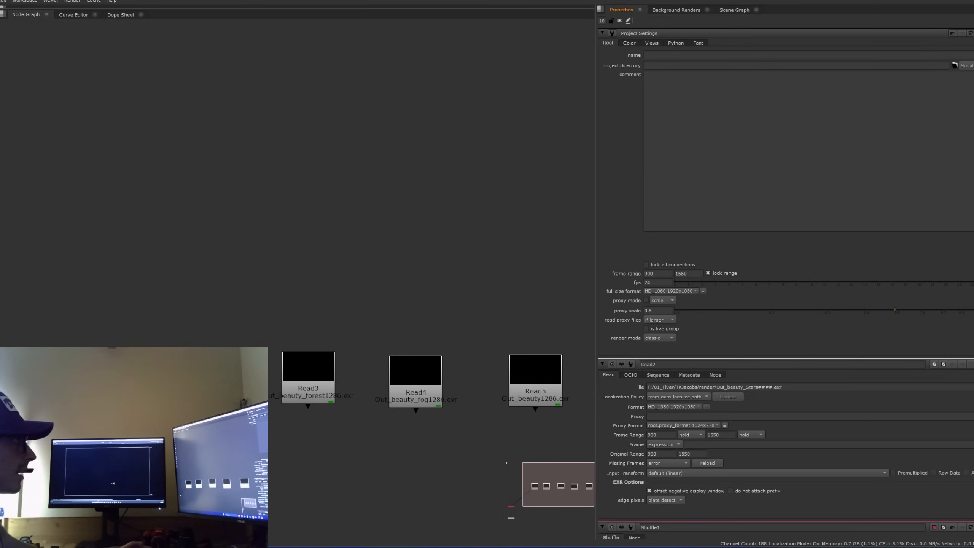
{"action": "key", "text": "r"}
{"action": "left_click", "coordinate": [330, 263]}
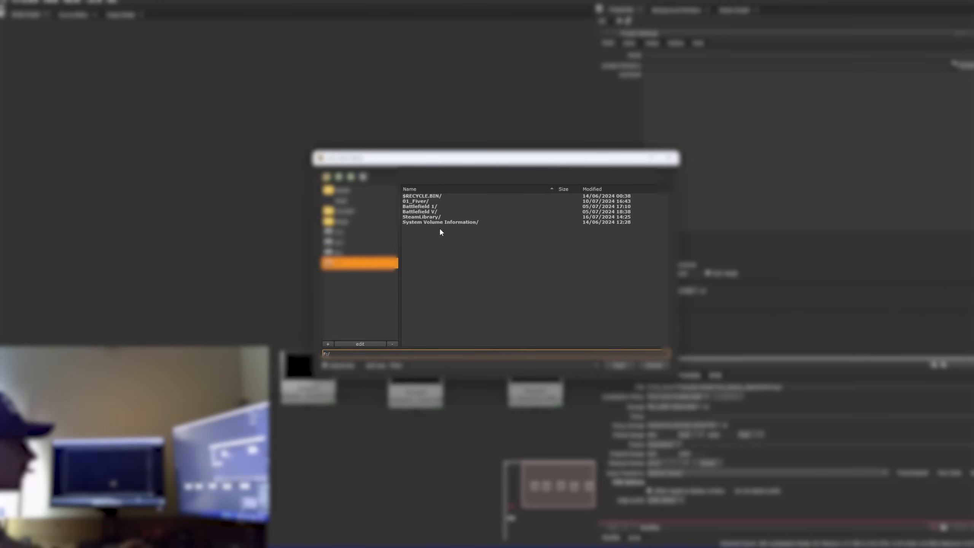
{"action": "double_click", "coordinate": [418, 201]}
{"action": "double_click", "coordinate": [416, 202]}
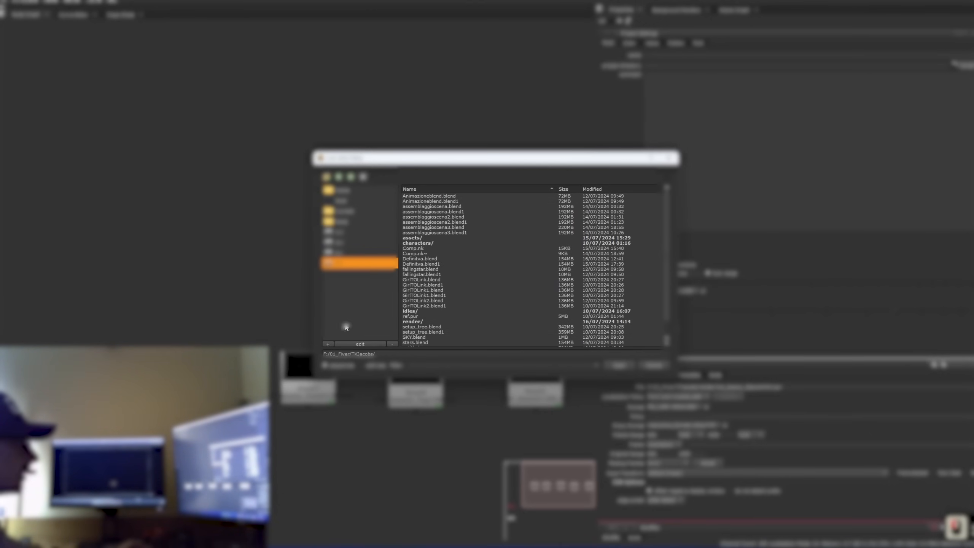
{"action": "left_click", "coordinate": [627, 364]}
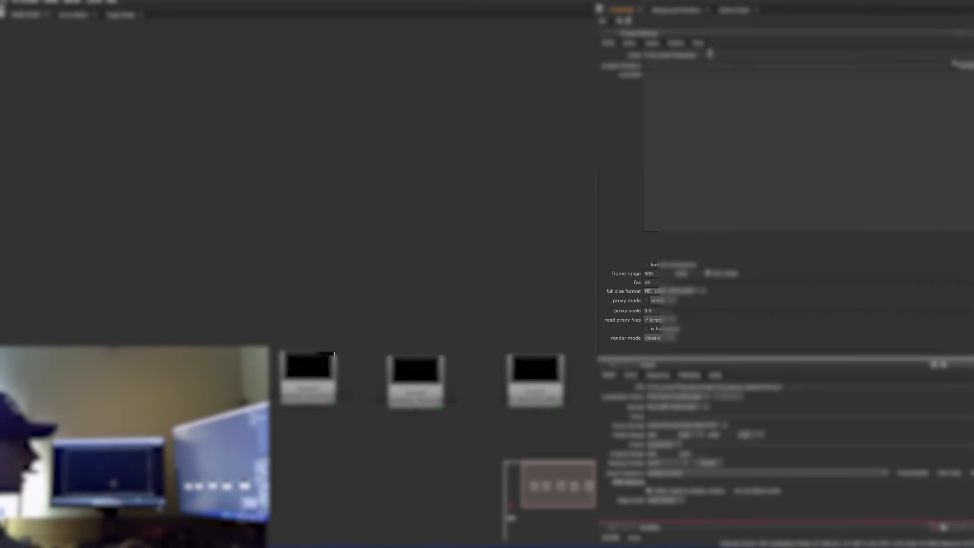
Step: Fill the project directory with the [python {nuke.script_directory()}] expression
{"action": "left_click", "coordinate": [717, 55]}
{"action": "left_click", "coordinate": [966, 65]}
{"action": "left_click_drag", "start_coordinate": [746, 67], "coordinate": [642, 68]}
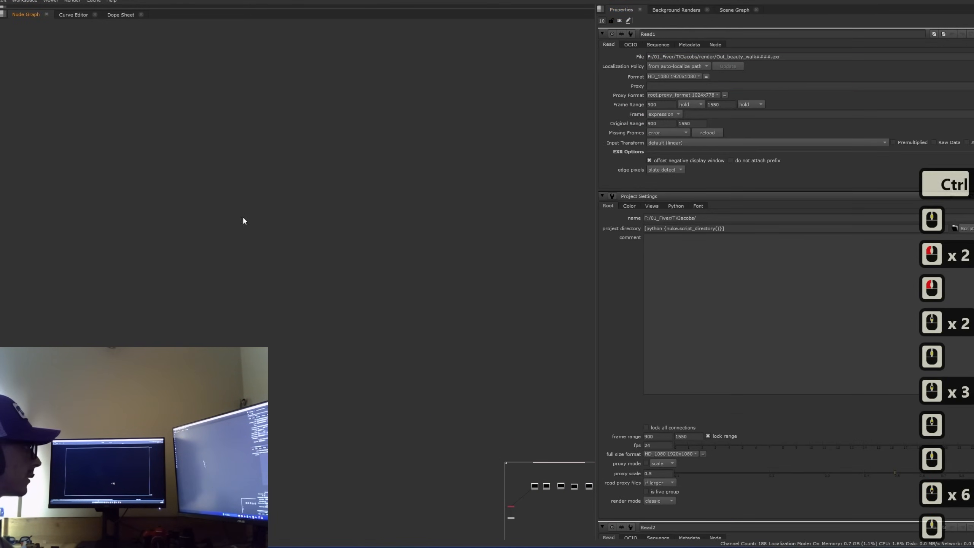
Step: Multi-select the walk, Stars, forest and fog EXR sequences in the Read browser and open them
{"action": "left_click", "coordinate": [246, 226]}
{"action": "key", "text": "r"}
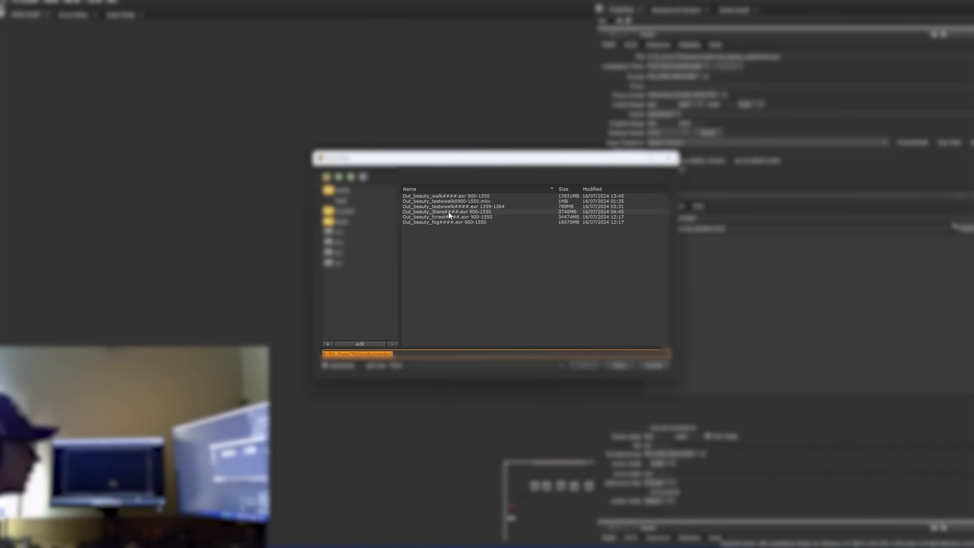
{"action": "left_click", "coordinate": [440, 196]}
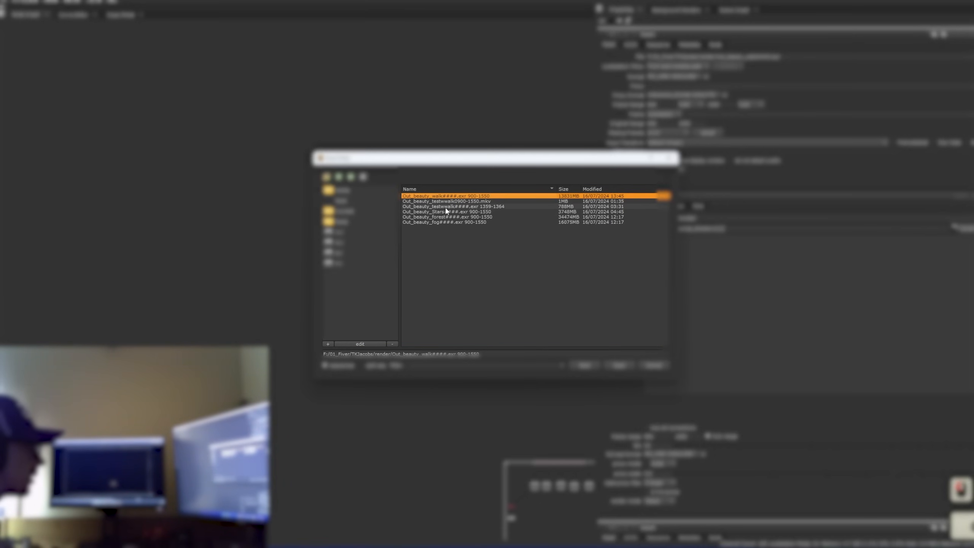
{"action": "left_click", "coordinate": [457, 212], "text": "ctrl"}
{"action": "left_click", "coordinate": [476, 217], "text": "ctrl"}
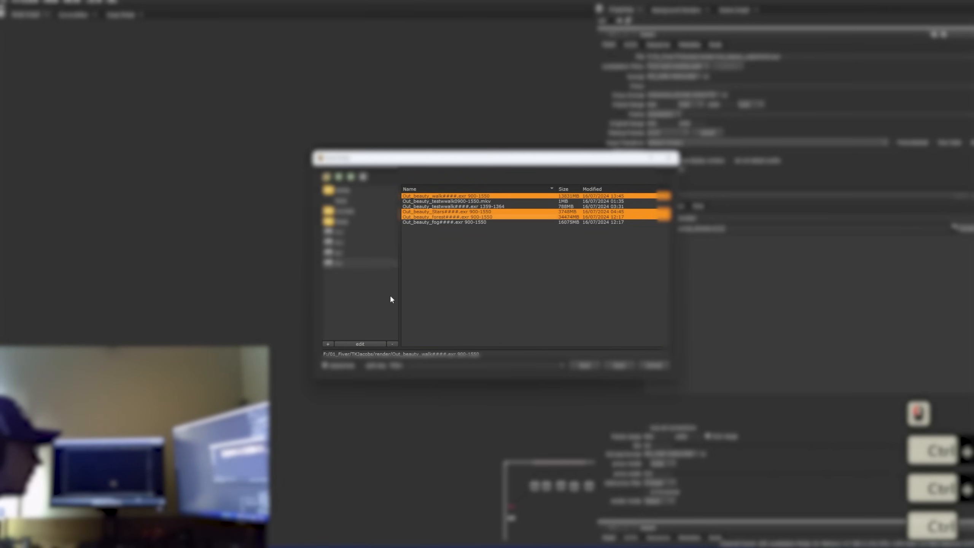
{"action": "left_click", "coordinate": [462, 222], "text": "ctrl"}
{"action": "left_click", "coordinate": [616, 365]}
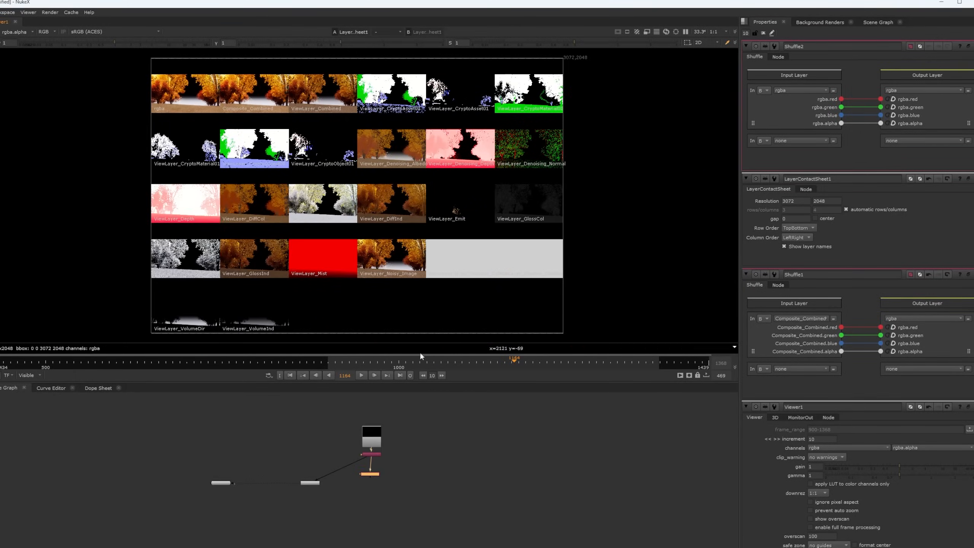
Step: Set Shuffle2 to extract ViewLayer_VolumeDir and view its output
{"action": "scroll", "coordinate": [210, 330], "scroll_direction": "up", "scroll_amount": 8}
{"action": "middle_click_drag", "start_coordinate": [210, 331], "coordinate": [265, 243]}
{"action": "scroll", "coordinate": [359, 471], "scroll_direction": "up", "scroll_amount": 1}
{"action": "middle_click_drag", "start_coordinate": [359, 471], "coordinate": [347, 517]}
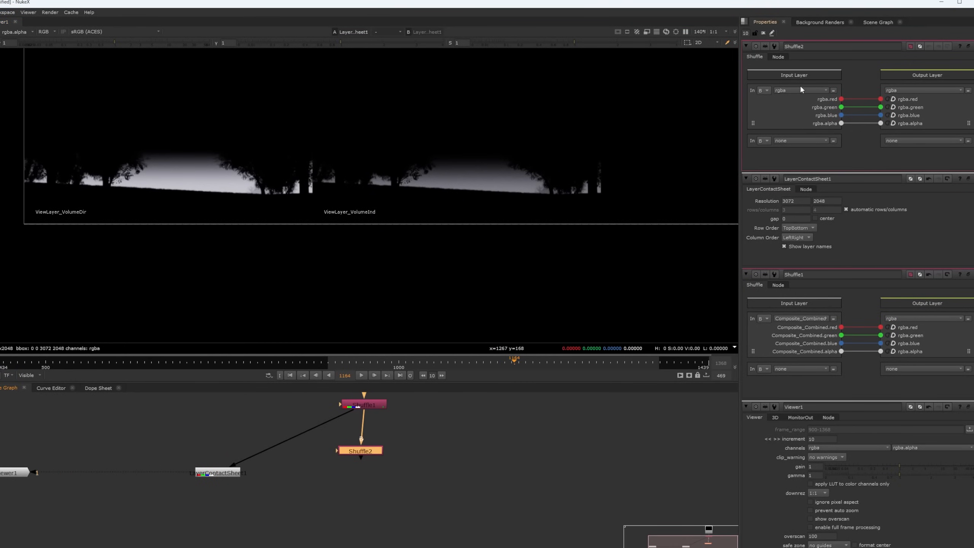
{"action": "left_click", "coordinate": [800, 91]}
{"action": "left_click", "coordinate": [809, 325]}
{"action": "key", "text": "1"}
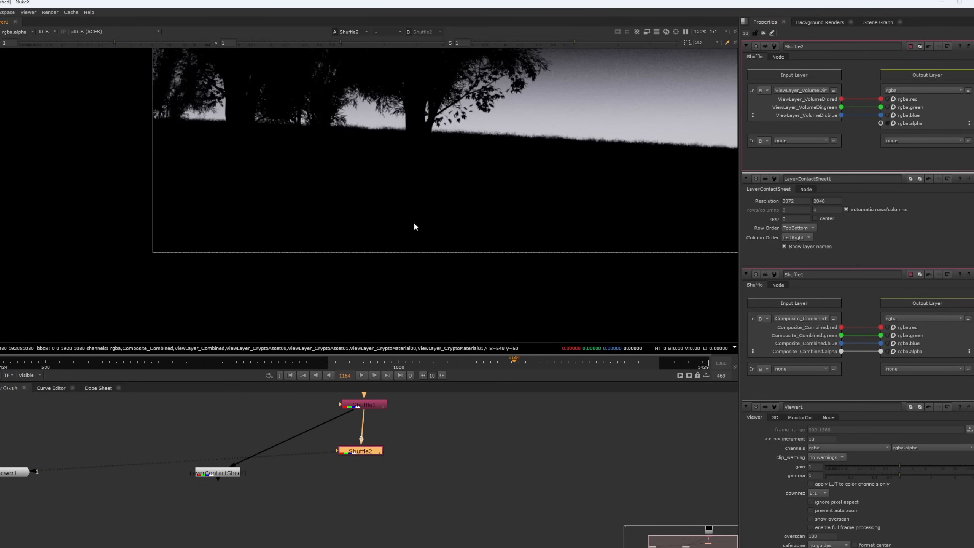
Step: Duplicate it as Shuffle3, feed it through a dot, and set it to ViewLayer_VolumeInd
{"action": "key", "text": "ctrl+c"}
{"action": "key", "text": "ctrl+v"}
{"action": "left_click_drag", "start_coordinate": [352, 465], "coordinate": [432, 463]}
{"action": "left_click_drag", "start_coordinate": [430, 443], "coordinate": [366, 408]}
{"action": "left_click_drag", "start_coordinate": [401, 432], "coordinate": [440, 405], "text": "ctrl"}
{"action": "left_click_drag", "start_coordinate": [441, 461], "coordinate": [440, 452]}
{"action": "double_click", "coordinate": [441, 452]}
{"action": "left_click", "coordinate": [808, 91]}
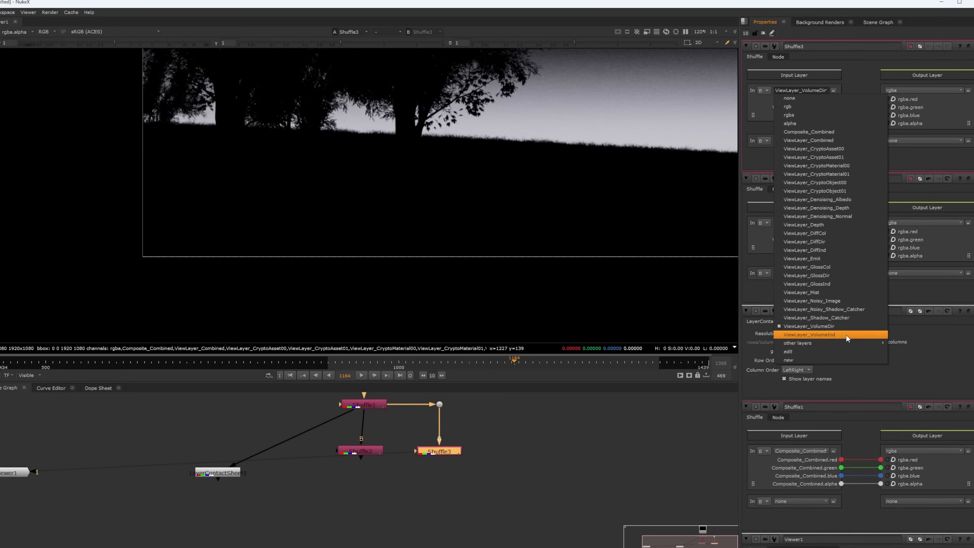
{"action": "left_click", "coordinate": [846, 336]}
{"action": "left_click", "coordinate": [382, 471]}
Step: Add Merge1 with its A input connected to Shuffle3 and view the result
{"action": "key", "text": "m"}
{"action": "left_click_drag", "start_coordinate": [349, 475], "coordinate": [438, 451]}
{"action": "left_click", "coordinate": [373, 496]}
{"action": "key", "text": "1"}
{"action": "middle_click_drag", "start_coordinate": [373, 491], "coordinate": [368, 511]}
{"action": "scroll", "coordinate": [425, 227], "scroll_direction": "down", "scroll_amount": 5}
Step: Compare the Shuffle1, Shuffle2 and Merge1 outputs and add a dot on the Shuffle3–Merge1 pipe
{"action": "left_click", "coordinate": [360, 425]}
{"action": "key", "text": "1"}
{"action": "left_click", "coordinate": [366, 474]}
{"action": "key", "text": "1"}
{"action": "left_click", "coordinate": [363, 514]}
{"action": "key", "text": "1"}
{"action": "double_click", "coordinate": [339, 468]}
{"action": "key", "text": "1"}
{"action": "left_click_drag", "start_coordinate": [395, 495], "coordinate": [434, 517], "text": "ctrl"}
Step: Label Shuffle2 'Vol_dir' and Shuffle3 'Vol_Indir'
{"action": "left_click", "coordinate": [358, 472]}
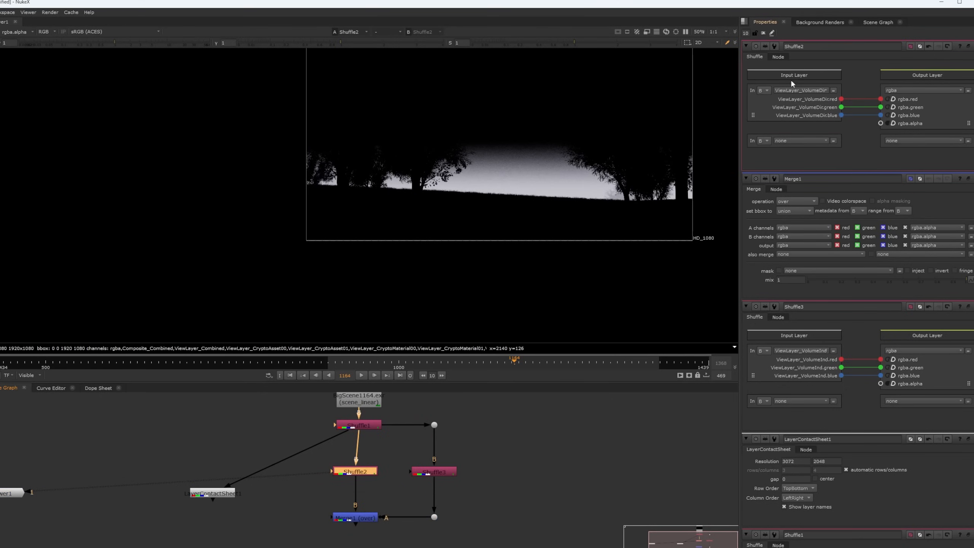
{"action": "left_click", "coordinate": [778, 56]}
{"action": "left_click", "coordinate": [803, 95]}
{"action": "key", "text": "ctrl+a"}
{"action": "double_click", "coordinate": [435, 473]}
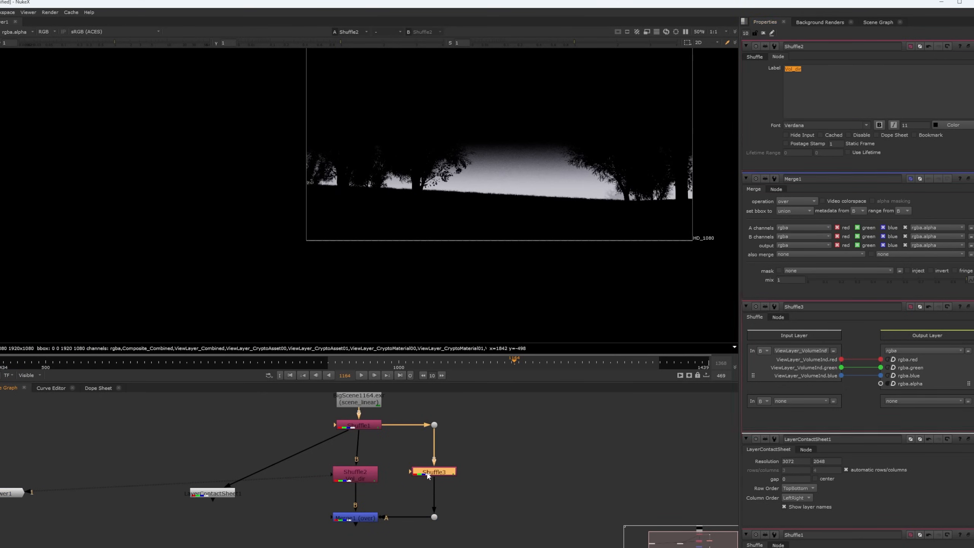
{"action": "left_click", "coordinate": [778, 57]}
{"action": "left_click", "coordinate": [800, 78]}
{"action": "key", "text": "BackSpace"}
{"action": "left_click", "coordinate": [610, 405]}
Step: Place the Read node above the shuffles and move the volume nodes further down
{"action": "scroll", "coordinate": [568, 407], "scroll_direction": "down", "scroll_amount": 4}
{"action": "middle_click_drag", "start_coordinate": [513, 410], "coordinate": [498, 463]}
{"action": "scroll", "coordinate": [498, 463], "scroll_direction": "down", "scroll_amount": 1}
{"action": "left_click_drag", "start_coordinate": [450, 446], "coordinate": [450, 406]}
{"action": "left_click_drag", "start_coordinate": [524, 471], "coordinate": [425, 506]}
{"action": "left_click_drag", "start_coordinate": [457, 485], "coordinate": [457, 503]}
{"action": "left_click", "coordinate": [472, 477]}
{"action": "middle_click_drag", "start_coordinate": [500, 469], "coordinate": [471, 440]}
{"action": "scroll", "coordinate": [475, 445], "scroll_direction": "up", "scroll_amount": 3}
{"action": "key", "text": "Tab"}
Step: Create Shuffle4 and connect its input to the dot with a straight pipe
{"action": "type", "text": "s"}
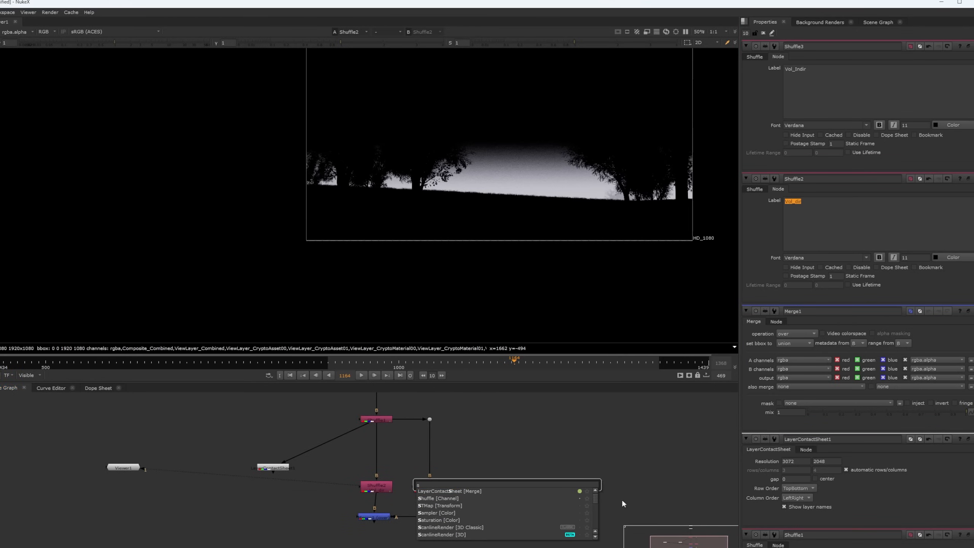
{"action": "left_click", "coordinate": [569, 499]}
{"action": "scroll", "coordinate": [493, 473], "scroll_direction": "up", "scroll_amount": 1}
{"action": "left_click_drag", "start_coordinate": [505, 476], "coordinate": [417, 409]}
{"action": "left_click", "coordinate": [553, 420]}
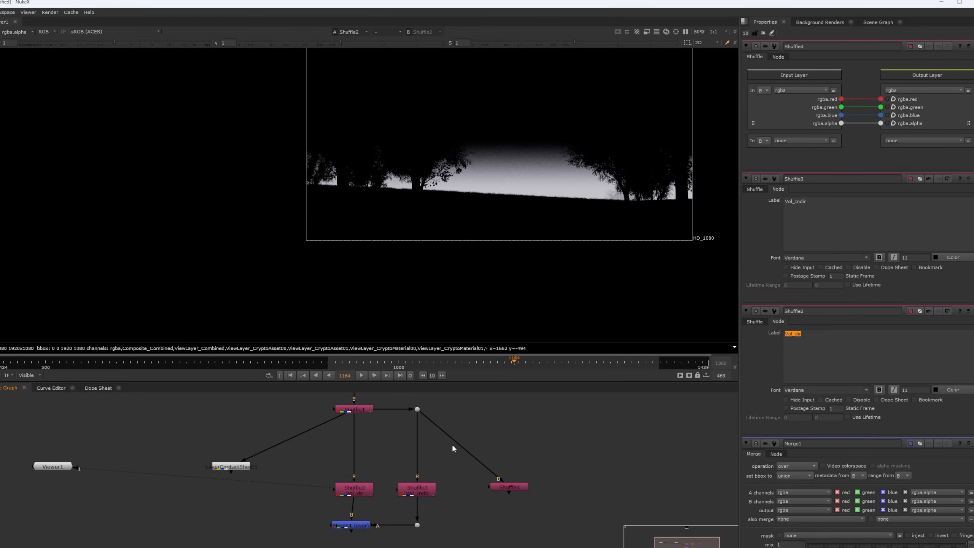
{"action": "key", "text": "s"}
{"action": "left_click_drag", "start_coordinate": [528, 414], "coordinate": [508, 408]}
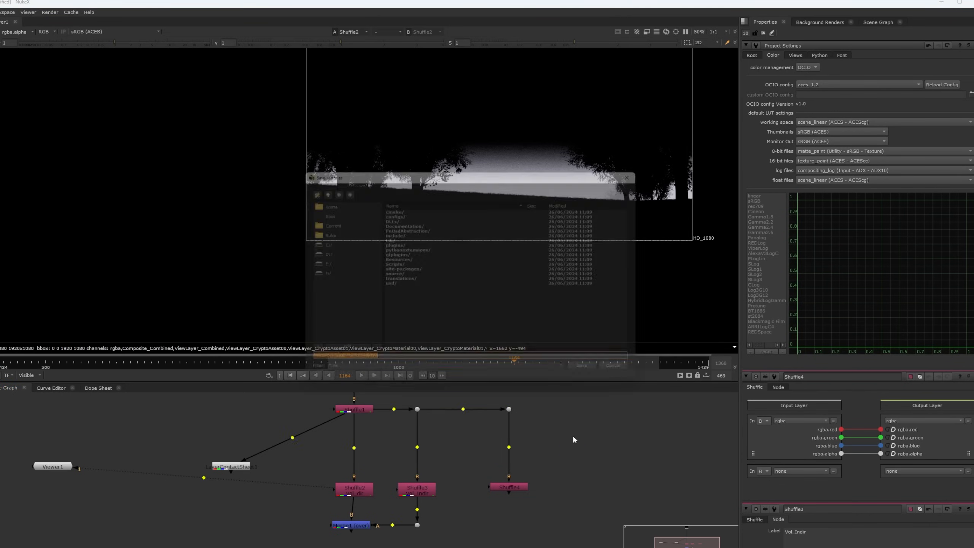
Step: Set Shuffle4 to extract ViewLayer_DiffCol and view its output
{"action": "double_click", "coordinate": [508, 490]}
{"action": "left_click", "coordinate": [800, 90]}
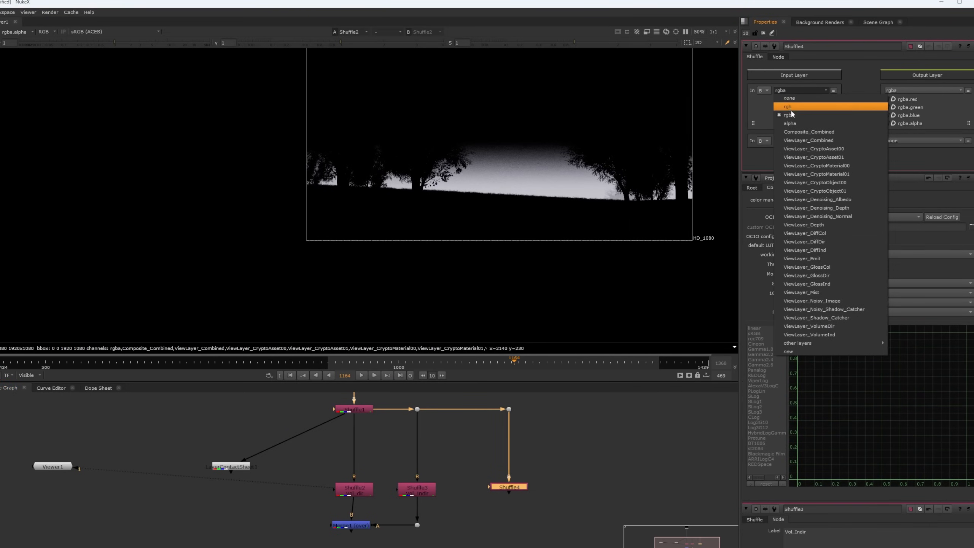
{"action": "left_click", "coordinate": [840, 234]}
{"action": "key", "text": "1"}
{"action": "middle_click_drag", "start_coordinate": [572, 432], "coordinate": [533, 442]}
{"action": "left_click", "coordinate": [517, 495]}
{"action": "key", "text": "ctrl+c"}
{"action": "left_click", "coordinate": [488, 289]}
Step: Duplicate Shuffle4 as Shuffle5 and set it to extract ViewLayer_DiffDir
{"action": "left_click", "coordinate": [468, 498]}
{"action": "key", "text": "ctrl+c"}
{"action": "key", "text": "ctrl+v"}
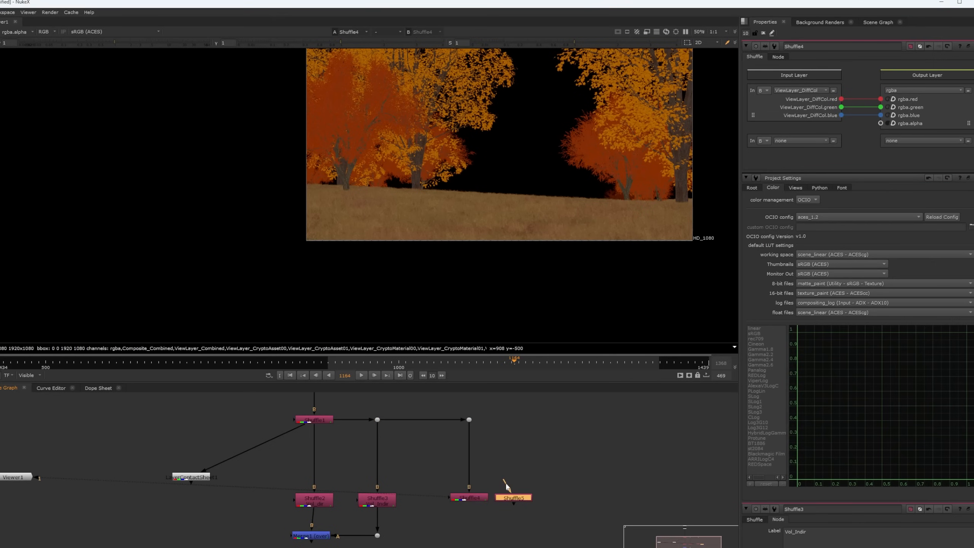
{"action": "double_click", "coordinate": [519, 498]}
{"action": "left_click", "coordinate": [474, 498]}
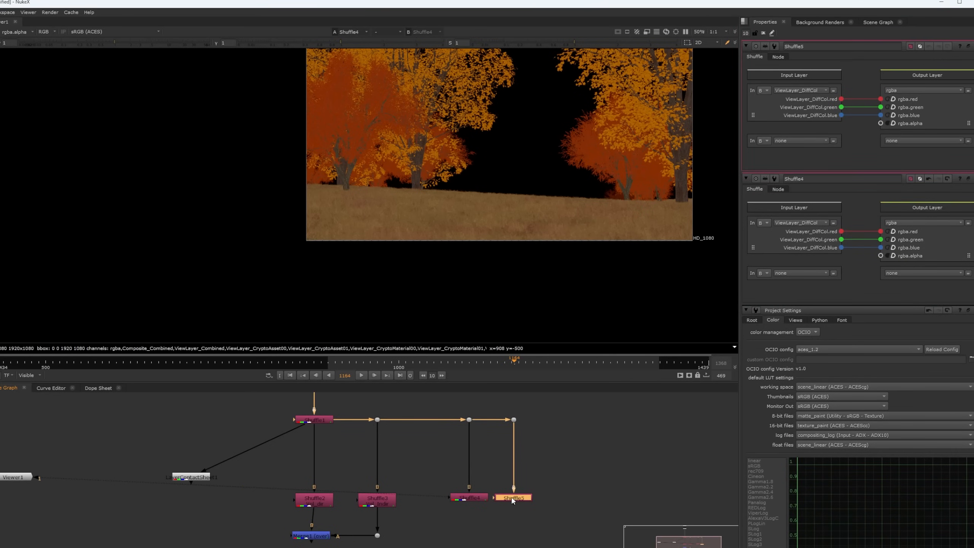
{"action": "left_click", "coordinate": [799, 90]}
{"action": "left_click", "coordinate": [828, 242]}
{"action": "left_click", "coordinate": [556, 498]}
Step: Route Shuffle6 through a vertical dot and set it to extract ViewLayer_DiffInd
{"action": "key", "text": "ctrl+c"}
{"action": "left_click", "coordinate": [492, 289]}
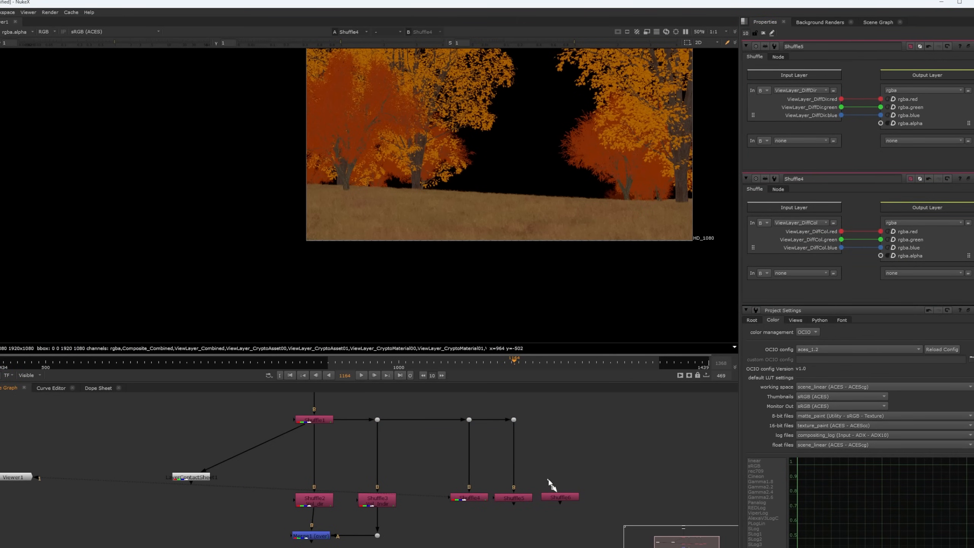
{"action": "left_click_drag", "start_coordinate": [536, 457], "coordinate": [560, 419], "text": "ctrl"}
{"action": "double_click", "coordinate": [560, 497]}
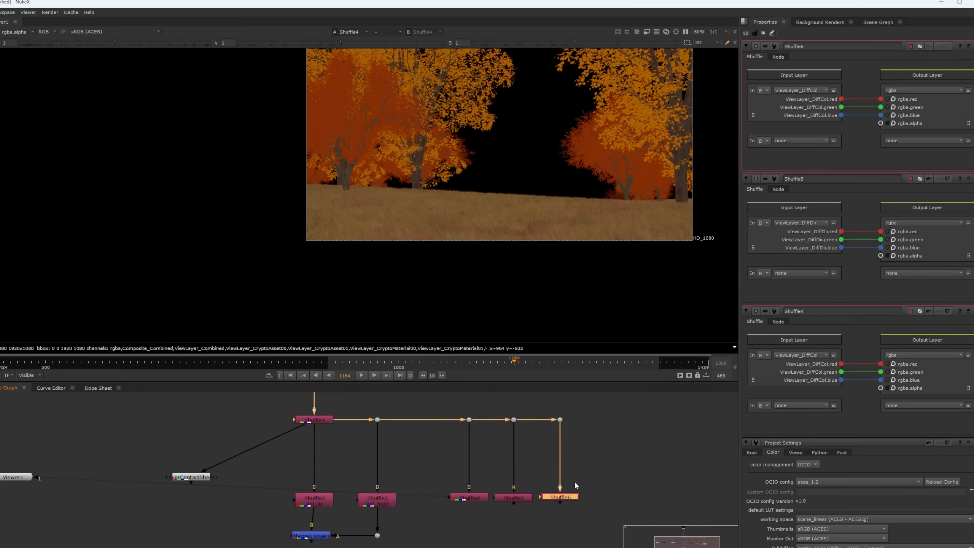
{"action": "left_click", "coordinate": [808, 90]}
{"action": "left_click", "coordinate": [828, 250]}
Step: View the Shuffle4, Shuffle5 and Shuffle6 outputs in turn to check the diffuse passes
{"action": "left_click", "coordinate": [522, 498]}
{"action": "key", "text": "1"}
{"action": "left_click", "coordinate": [472, 497]}
{"action": "key", "text": "1"}
{"action": "left_click", "coordinate": [510, 498]}
{"action": "key", "text": "1"}
{"action": "scroll", "coordinate": [637, 499], "scroll_direction": "up", "scroll_amount": 2}
{"action": "left_click", "coordinate": [509, 497]}
{"action": "key", "text": "1"}
Step: Add Merge2 fed by Shuffle6, connect its A input to Shuffle5, and place it below the diffuse shuffles
{"action": "middle_click_drag", "start_coordinate": [393, 546], "coordinate": [421, 478]}
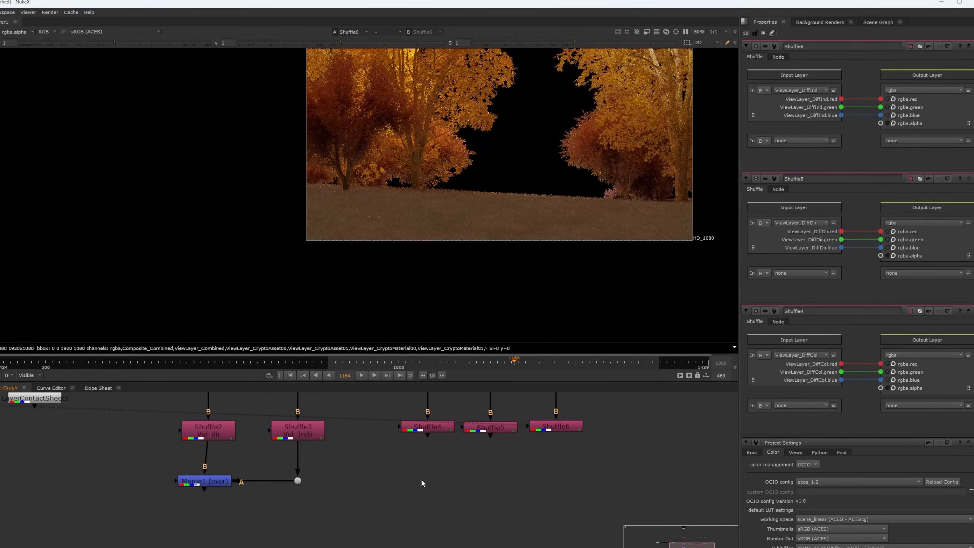
{"action": "left_click", "coordinate": [528, 484]}
{"action": "key", "text": "m"}
{"action": "left_click_drag", "start_coordinate": [538, 463], "coordinate": [552, 428]}
{"action": "left_click_drag", "start_coordinate": [518, 463], "coordinate": [497, 432]}
{"action": "left_click", "coordinate": [529, 483]}
Step: Inspect Merge2 and the three diffuse shuffles, then add a new merge below Merge2
{"action": "key", "text": "1"}
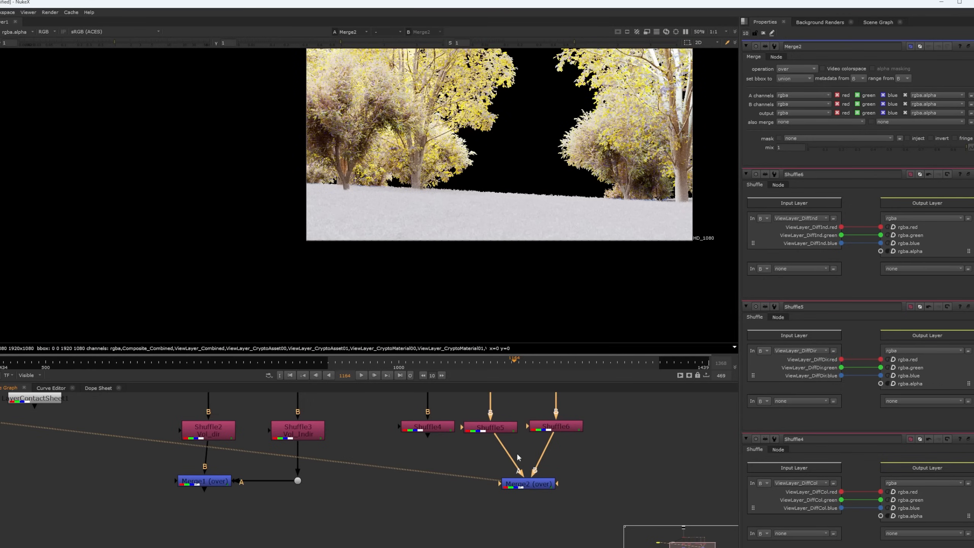
{"action": "left_click", "coordinate": [495, 427]}
{"action": "key", "text": "1"}
{"action": "double_click", "coordinate": [548, 426]}
{"action": "double_click", "coordinate": [499, 426]}
{"action": "double_click", "coordinate": [444, 426]}
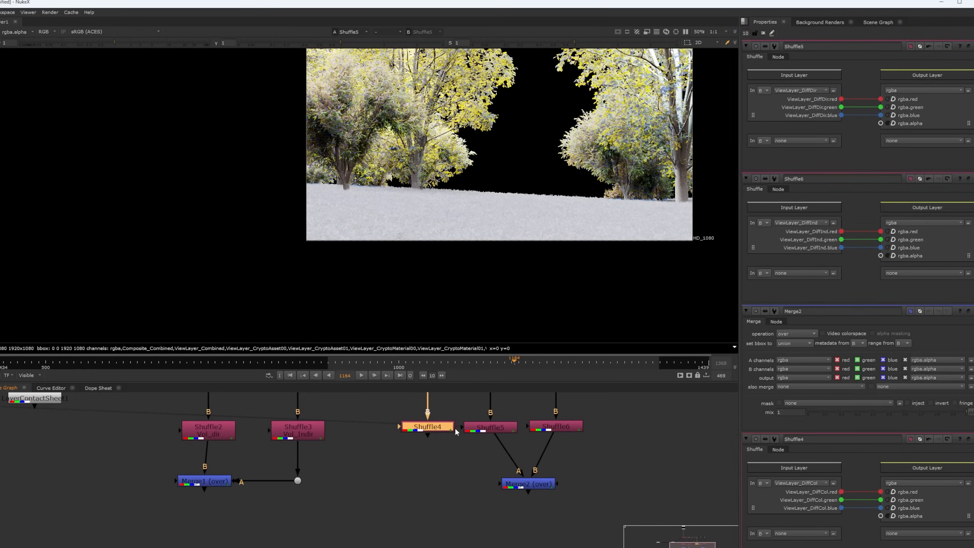
{"action": "left_click", "coordinate": [529, 484]}
{"action": "key", "text": "m"}
Step: Try wiring Merge3 toward Shuffle4, then disconnect the merge inputs and move Merge2 left
{"action": "mouse_move", "coordinate": [441, 492]}
{"action": "left_mouse_down"}
{"action": "mouse_move", "coordinate": [460, 526]}
{"action": "mouse_move", "coordinate": [428, 432]}
{"action": "mouse_move", "coordinate": [440, 480]}
{"action": "left_mouse_up"}
{"action": "key", "text": "1"}
{"action": "left_click", "coordinate": [459, 526]}
{"action": "left_click_drag", "start_coordinate": [502, 500], "coordinate": [493, 506]}
{"action": "left_click_drag", "start_coordinate": [504, 447], "coordinate": [548, 460]}
{"action": "mouse_move", "coordinate": [528, 484]}
{"action": "left_mouse_down"}
{"action": "mouse_move", "coordinate": [476, 480]}
{"action": "mouse_move", "coordinate": [500, 485]}
{"action": "left_mouse_up"}
Step: Compare the outputs of Shuffle5, Shuffle4 and Shuffle6 in the Viewer
{"action": "left_click", "coordinate": [491, 430]}
{"action": "double_click", "coordinate": [490, 431]}
{"action": "key", "text": "1"}
{"action": "double_click", "coordinate": [434, 427]}
{"action": "key", "text": "1"}
{"action": "left_click", "coordinate": [548, 427]}
{"action": "key", "text": "1"}
Step: Rearrange Merge2 and Merge3 and rewire Merge2's inputs to Shuffle5 and Shuffle6
{"action": "mouse_move", "coordinate": [482, 468]}
{"action": "left_mouse_down"}
{"action": "mouse_move", "coordinate": [551, 428]}
{"action": "mouse_move", "coordinate": [470, 462]}
{"action": "left_mouse_up"}
{"action": "left_click", "coordinate": [484, 483]}
{"action": "key", "text": "1"}
{"action": "left_click_drag", "start_coordinate": [481, 522], "coordinate": [432, 532]}
{"action": "left_click_drag", "start_coordinate": [478, 486], "coordinate": [467, 488]}
{"action": "left_click_drag", "start_coordinate": [500, 464], "coordinate": [490, 429]}
{"action": "left_click_drag", "start_coordinate": [440, 489], "coordinate": [552, 428]}
Step: Set Merge2's operation to plus after briefly trying multiply
{"action": "double_click", "coordinate": [469, 489]}
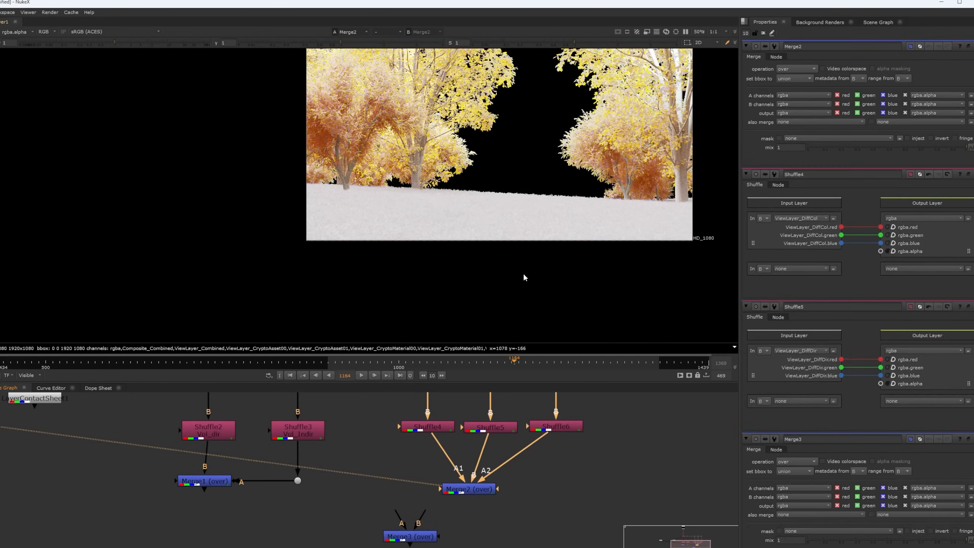
{"action": "left_click", "coordinate": [797, 69]}
{"action": "left_click", "coordinate": [800, 170]}
{"action": "left_click", "coordinate": [540, 400]}
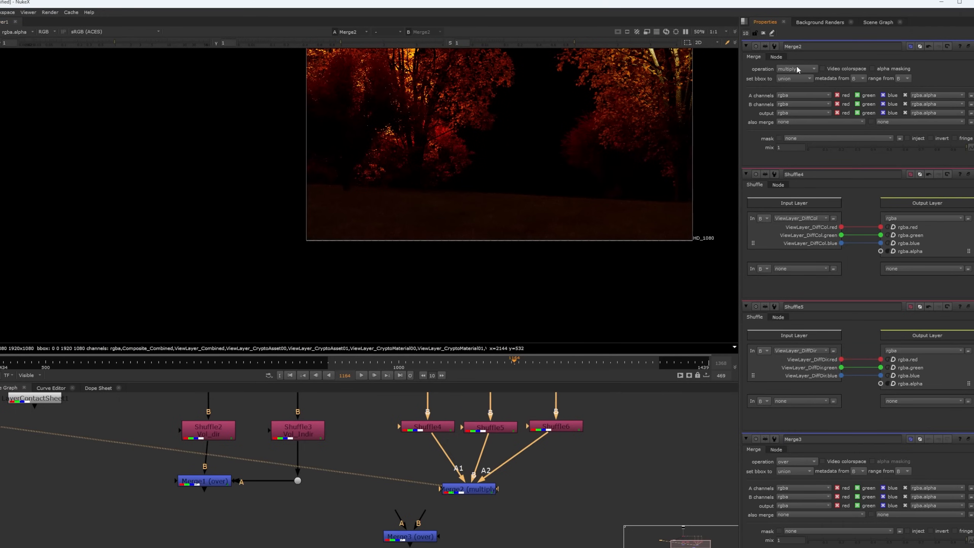
{"action": "left_click", "coordinate": [797, 67]}
{"action": "left_click", "coordinate": [797, 203]}
Step: Set Merge1's operation to plus and view its result
{"action": "double_click", "coordinate": [199, 478]}
{"action": "key", "text": "1"}
{"action": "left_click", "coordinate": [797, 70]}
{"action": "left_click", "coordinate": [798, 206]}
Step: View Merge2's result, reframe the image, and disconnect Merge2's input pipes
{"action": "double_click", "coordinate": [479, 484]}
{"action": "key", "text": "1"}
{"action": "middle_click_drag", "start_coordinate": [539, 211], "coordinate": [541, 294]}
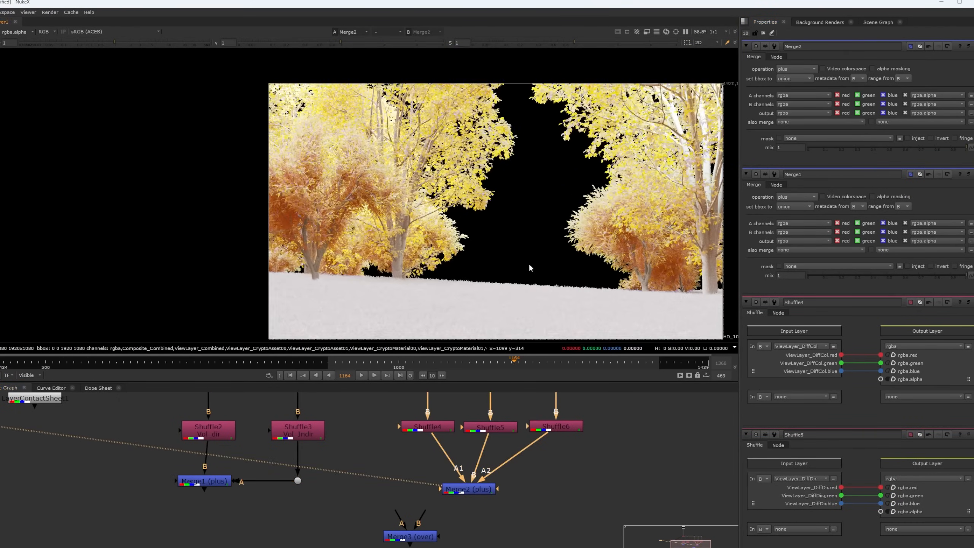
{"action": "scroll", "coordinate": [540, 293], "scroll_direction": "down", "scroll_amount": 4}
{"action": "scroll", "coordinate": [462, 476], "scroll_direction": "down", "scroll_amount": 6}
{"action": "scroll", "coordinate": [475, 487], "scroll_direction": "up", "scroll_amount": 6}
{"action": "left_click_drag", "start_coordinate": [422, 499], "coordinate": [385, 482]}
{"action": "left_click_drag", "start_coordinate": [427, 492], "coordinate": [395, 499]}
Step: Check Shuffle4 and Shuffle5 outputs, keeping Shuffle5's input layer as ViewLayer_DiffDir
{"action": "double_click", "coordinate": [360, 443]}
{"action": "key", "text": "1"}
{"action": "left_click", "coordinate": [427, 442]}
{"action": "key", "text": "1"}
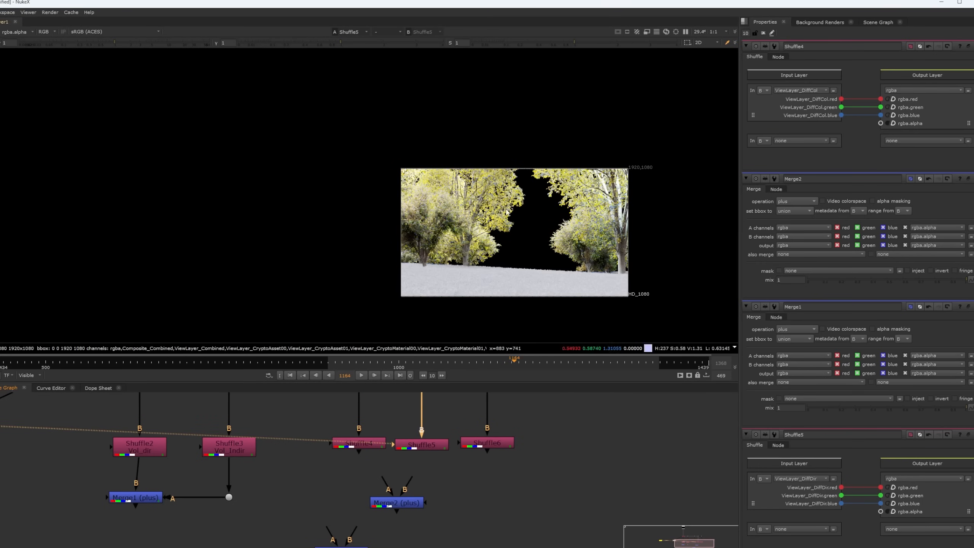
{"action": "scroll", "coordinate": [519, 186], "scroll_direction": "up", "scroll_amount": 4}
{"action": "left_click", "coordinate": [429, 493]}
{"action": "double_click", "coordinate": [431, 445]}
{"action": "left_click", "coordinate": [820, 90]}
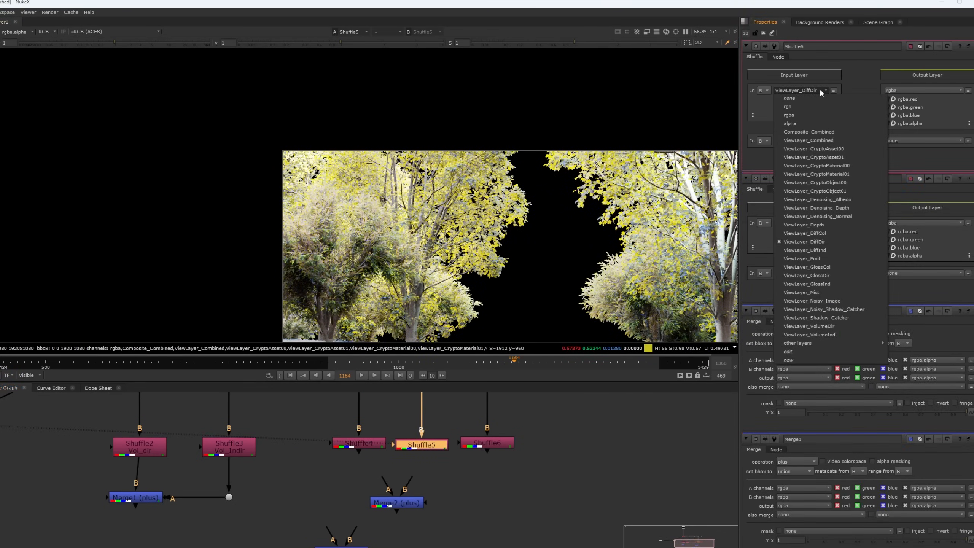
{"action": "left_click", "coordinate": [800, 242]}
Step: Connect Merge2's A input to Shuffle6 and compare Merge2, Shuffle6 and Shuffle4 outputs
{"action": "left_click_drag", "start_coordinate": [431, 472], "coordinate": [477, 444]}
{"action": "left_click", "coordinate": [422, 445]}
{"action": "left_click", "coordinate": [406, 501]}
{"action": "key", "text": "1"}
{"action": "scroll", "coordinate": [551, 208], "scroll_direction": "down", "scroll_amount": 3}
{"action": "left_click", "coordinate": [478, 443]}
{"action": "key", "text": "1"}
{"action": "left_click", "coordinate": [365, 443]}
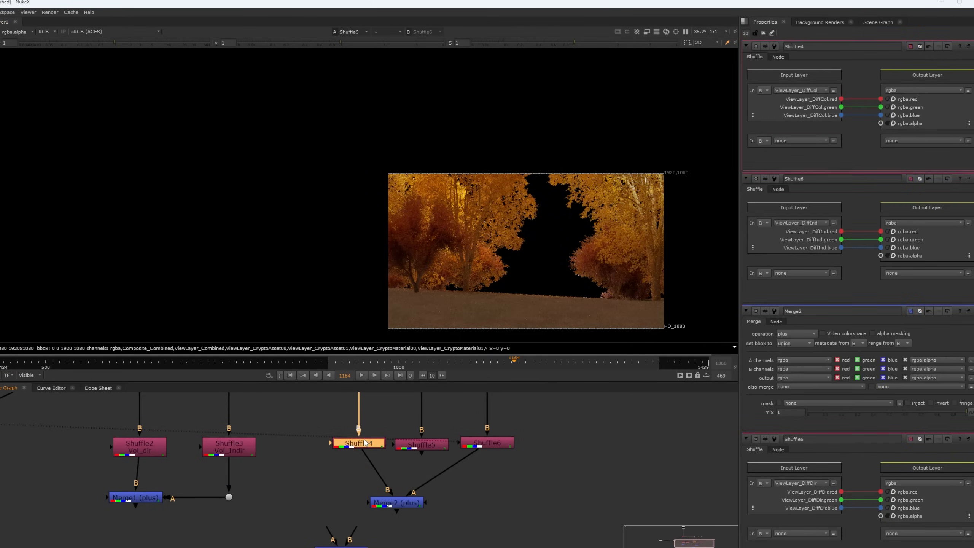
{"action": "key", "text": "1"}
{"action": "left_click", "coordinate": [395, 504]}
{"action": "key", "text": "1"}
Step: Cycle Merge2's operation through over and multiply, settling on plus
{"action": "left_click", "coordinate": [790, 70]}
{"action": "left_click", "coordinate": [790, 186]}
{"action": "left_click", "coordinate": [792, 70]}
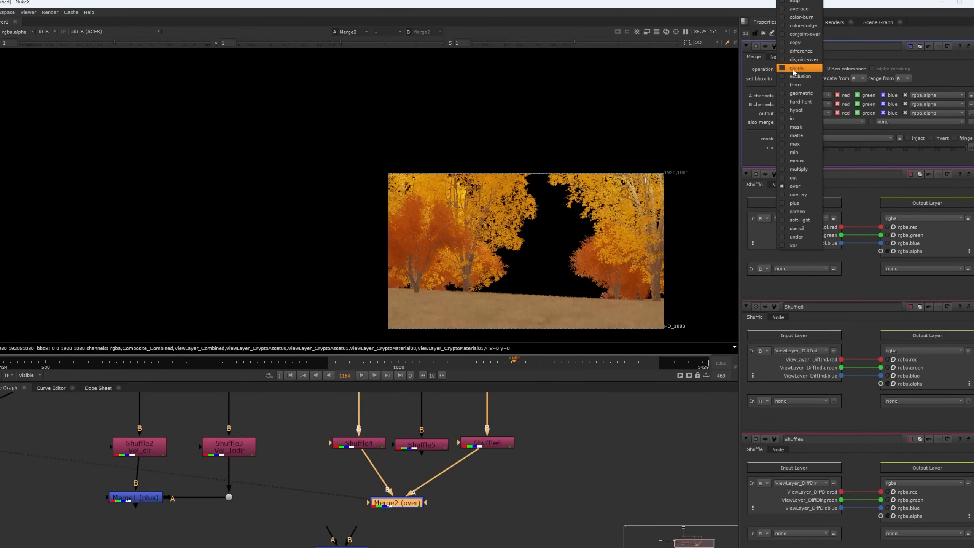
{"action": "left_click", "coordinate": [799, 169]}
{"action": "left_click", "coordinate": [793, 70]}
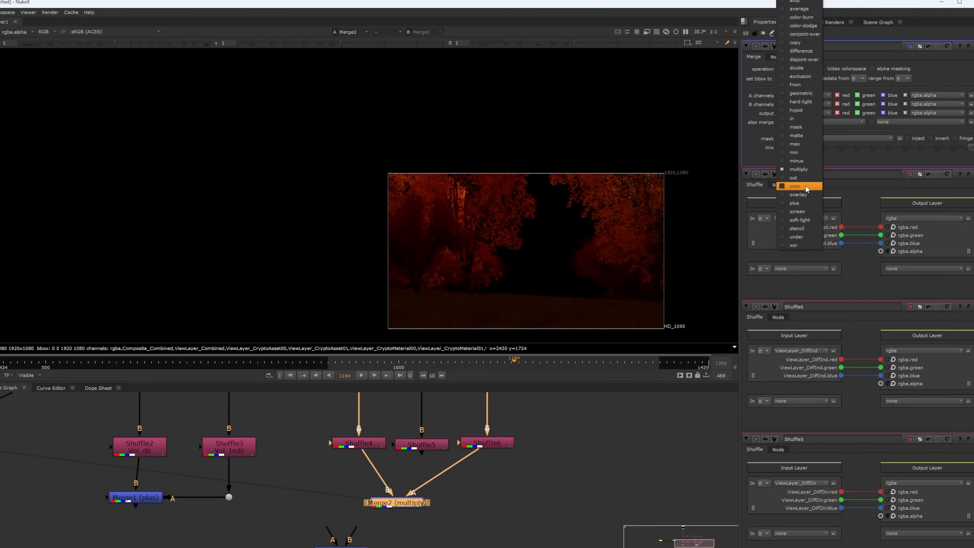
{"action": "left_click", "coordinate": [795, 202]}
Step: Label Shuffle4 'Diff_color' in its Node tab after checking Shuffle6's node settings
{"action": "scroll", "coordinate": [477, 446], "scroll_direction": "down", "scroll_amount": 1}
{"action": "middle_click_drag", "start_coordinate": [477, 445], "coordinate": [426, 465]}
{"action": "double_click", "coordinate": [429, 464]}
{"action": "left_click", "coordinate": [776, 58]}
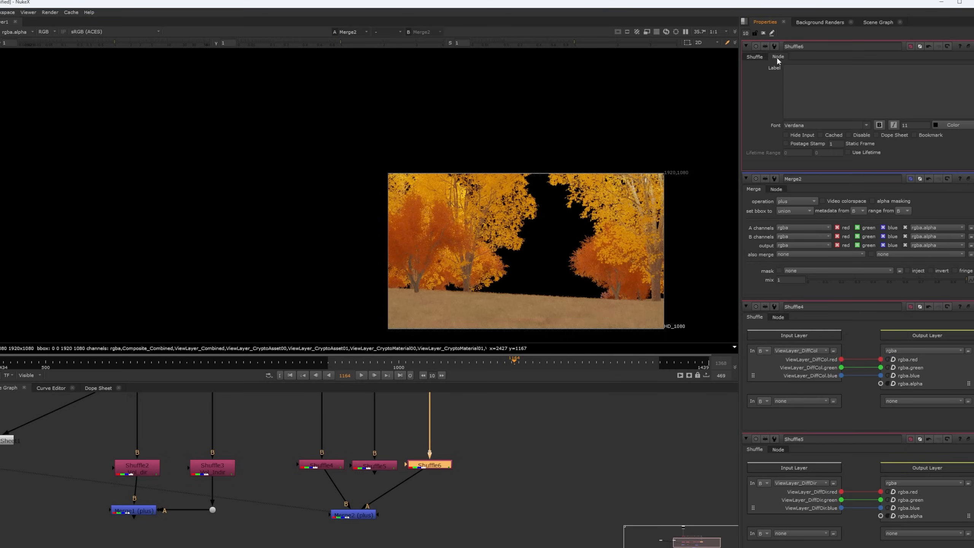
{"action": "double_click", "coordinate": [322, 465]}
{"action": "left_click", "coordinate": [778, 56]}
{"action": "left_click", "coordinate": [791, 87]}
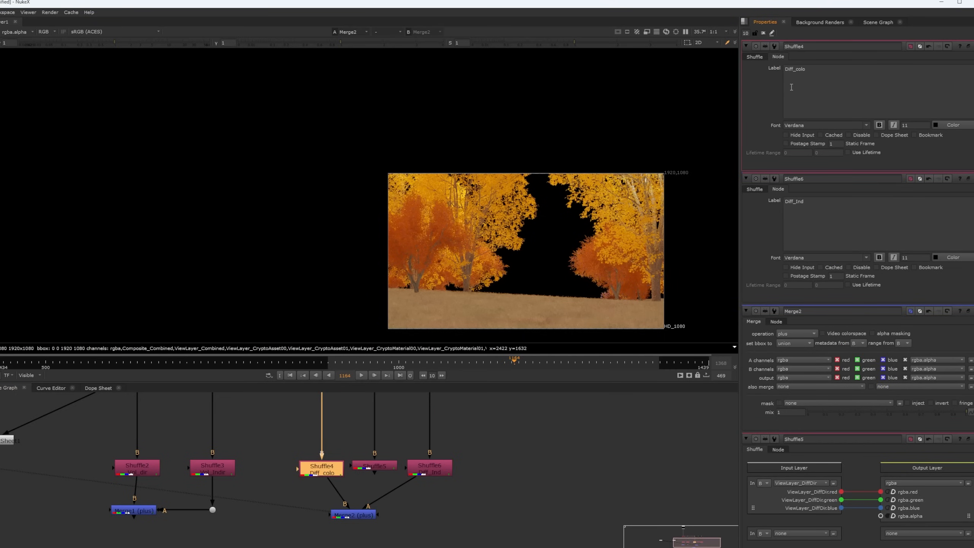
{"action": "scroll", "coordinate": [525, 418], "scroll_direction": "down", "scroll_amount": 4}
{"action": "left_click_drag", "start_coordinate": [528, 382], "coordinate": [530, 312]}
{"action": "scroll", "coordinate": [537, 228], "scroll_direction": "up", "scroll_amount": 2}
{"action": "middle_click_drag", "start_coordinate": [549, 228], "coordinate": [394, 225]}
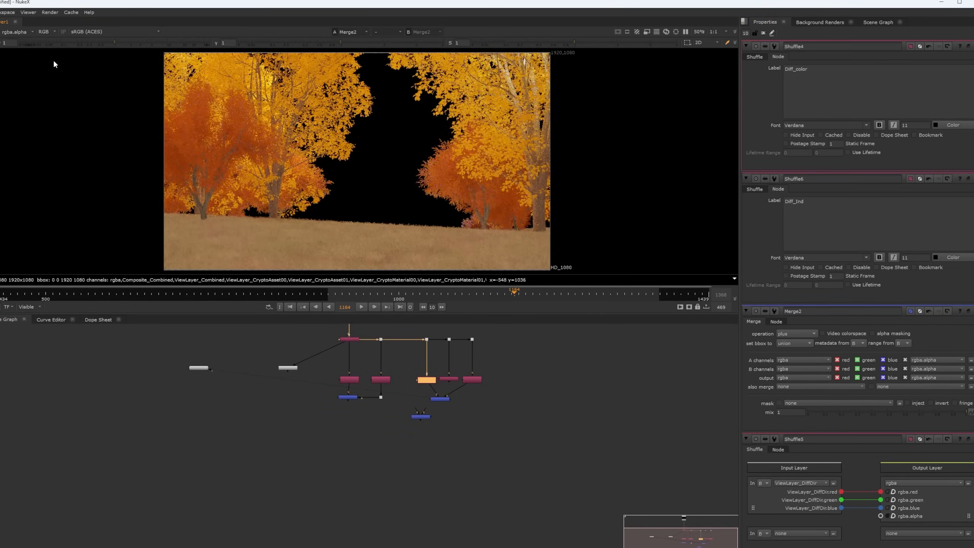
Step: Close the Viewer panel and bring the right end of the node tree into view
{"action": "left_click", "coordinate": [15, 21]}
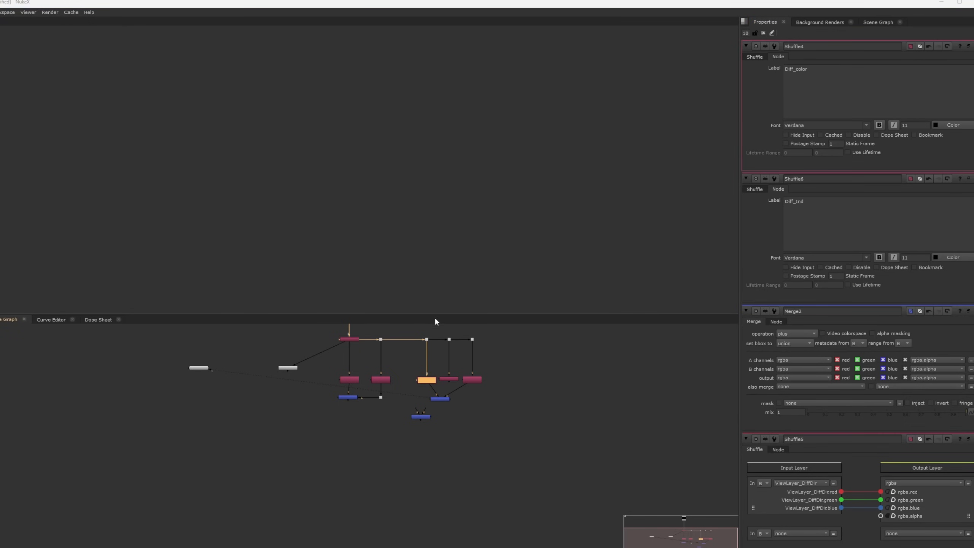
{"action": "left_click_drag", "start_coordinate": [430, 314], "coordinate": [429, 35]}
{"action": "middle_click_drag", "start_coordinate": [425, 376], "coordinate": [311, 499]}
{"action": "scroll", "coordinate": [300, 366], "scroll_direction": "up", "scroll_amount": 3}
{"action": "middle_click_drag", "start_coordinate": [400, 359], "coordinate": [377, 356]}
{"action": "left_click", "coordinate": [387, 378]}
{"action": "left_click", "coordinate": [393, 366]}
Step: Create Shuffle7, fed from a new dot at the end of the main pipe
{"action": "left_click", "coordinate": [435, 358]}
{"action": "left_click", "coordinate": [471, 366]}
{"action": "key", "text": "Tab"}
{"action": "key", "text": "Return"}
{"action": "left_click_drag", "start_coordinate": [461, 353], "coordinate": [399, 287]}
{"action": "left_click_drag", "start_coordinate": [430, 322], "coordinate": [478, 281], "text": "ctrl"}
Step: Preview all passes on the layer contact sheet to locate the gloss layers
{"action": "left_click", "coordinate": [788, 91]}
{"action": "left_click", "coordinate": [211, 244]}
{"action": "left_click", "coordinate": [27, 344]}
{"action": "key", "text": "1"}
{"action": "left_click_drag", "start_coordinate": [0, 85], "coordinate": [0, 87]}
{"action": "scroll", "coordinate": [363, 285], "scroll_direction": "down", "scroll_amount": 9}
{"action": "scroll", "coordinate": [396, 259], "scroll_direction": "up", "scroll_amount": 4}
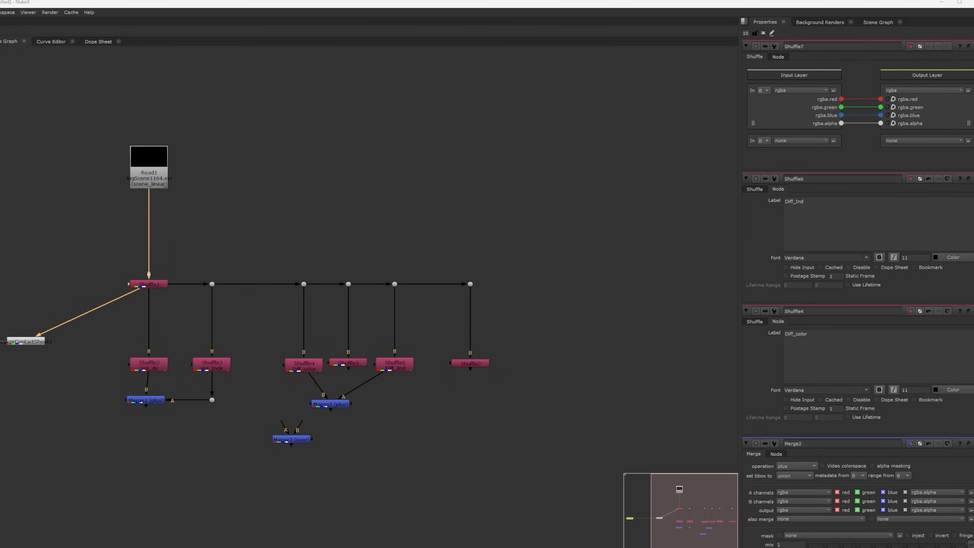
{"action": "scroll", "coordinate": [230, 396], "scroll_direction": "up", "scroll_amount": 4}
{"action": "middle_click_drag", "start_coordinate": [313, 455], "coordinate": [147, 472]}
{"action": "scroll", "coordinate": [312, 456], "scroll_direction": "down", "scroll_amount": 1}
Step: Set Shuffle7's input layer to ViewLayer_GlossCol and view its output
{"action": "left_click", "coordinate": [482, 367]}
{"action": "key", "text": "Tab"}
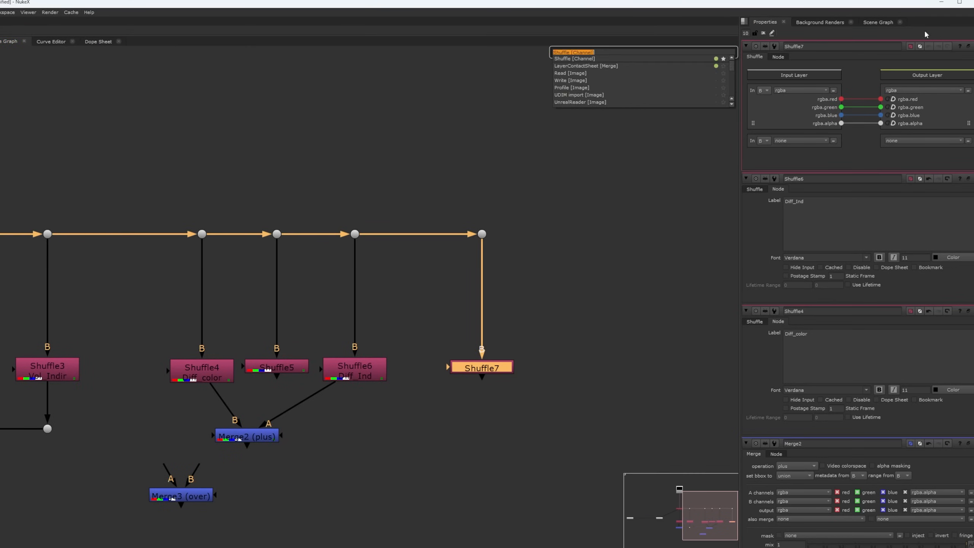
{"action": "left_click", "coordinate": [801, 91]}
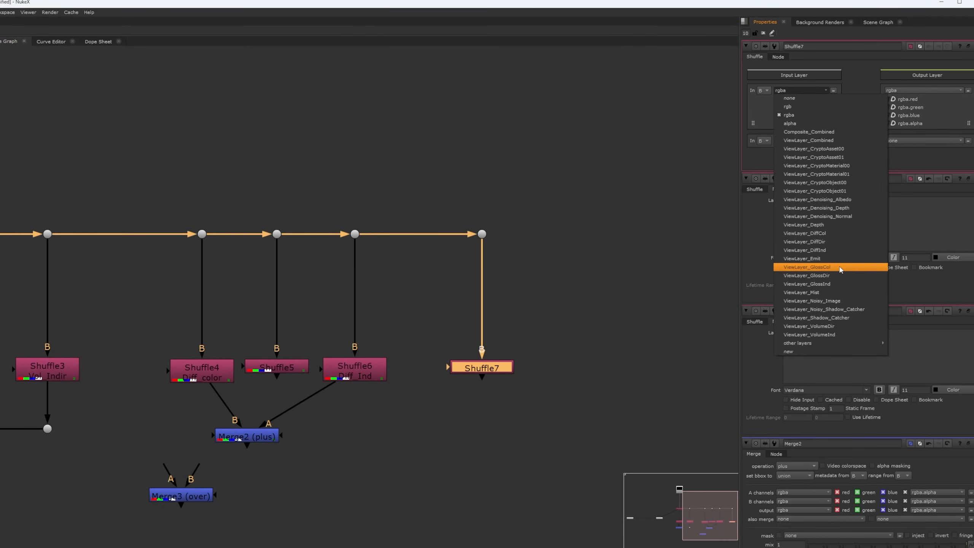
{"action": "left_click", "coordinate": [824, 267]}
{"action": "key", "text": "1"}
Step: Paste Shuffle8 on a new end dot and set its input layer to ViewLayer_GlossInd
{"action": "left_click", "coordinate": [583, 364]}
{"action": "key", "text": "ctrl+v"}
{"action": "left_click_drag", "start_coordinate": [581, 343], "coordinate": [482, 234]}
{"action": "left_click_drag", "start_coordinate": [532, 299], "coordinate": [582, 234], "text": "ctrl"}
{"action": "left_click", "coordinate": [647, 386]}
{"action": "left_click_drag", "start_coordinate": [585, 365], "coordinate": [568, 365]}
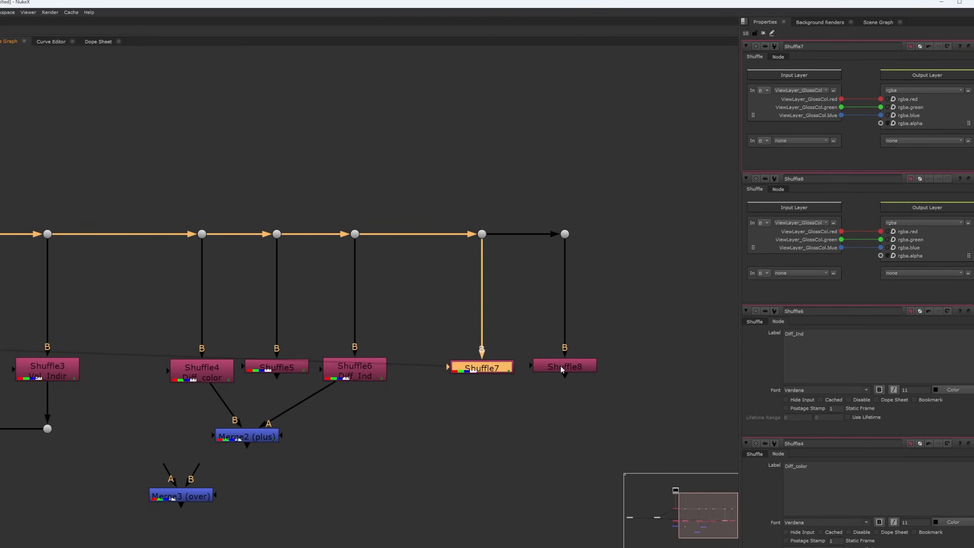
{"action": "left_click", "coordinate": [801, 90]}
{"action": "left_click", "coordinate": [830, 283]}
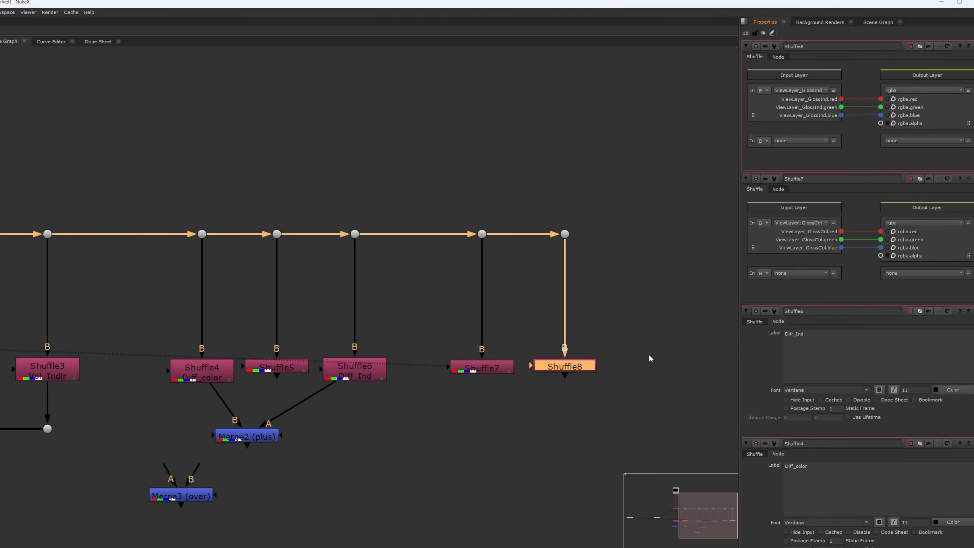
{"action": "key", "text": "1"}
{"action": "left_click_drag", "start_coordinate": [563, 364], "coordinate": [563, 365]}
Step: Duplicate the shuffle as Shuffle9, connected to another new dot at the pipe's end
{"action": "key", "text": "ctrl+c"}
{"action": "left_click", "coordinate": [632, 366]}
{"action": "key", "text": "ctrl+v"}
{"action": "left_click_drag", "start_coordinate": [637, 365], "coordinate": [596, 269]}
{"action": "left_click_drag", "start_coordinate": [632, 347], "coordinate": [565, 234]}
{"action": "left_click_drag", "start_coordinate": [602, 299], "coordinate": [642, 238], "text": "ctrl"}
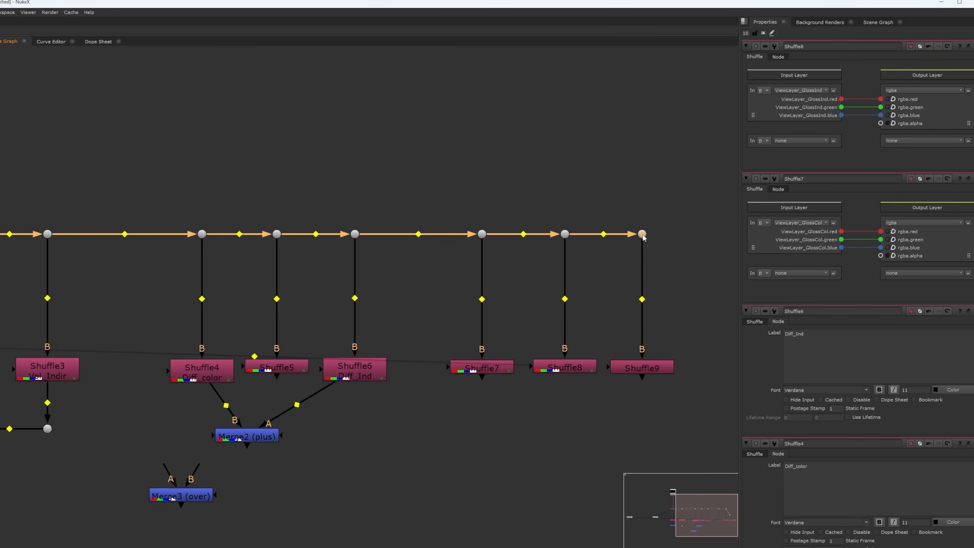
Step: Set Shuffle9's input layer to ViewLayer_GlossDir and view its output
{"action": "double_click", "coordinate": [653, 369]}
{"action": "left_click", "coordinate": [801, 92]}
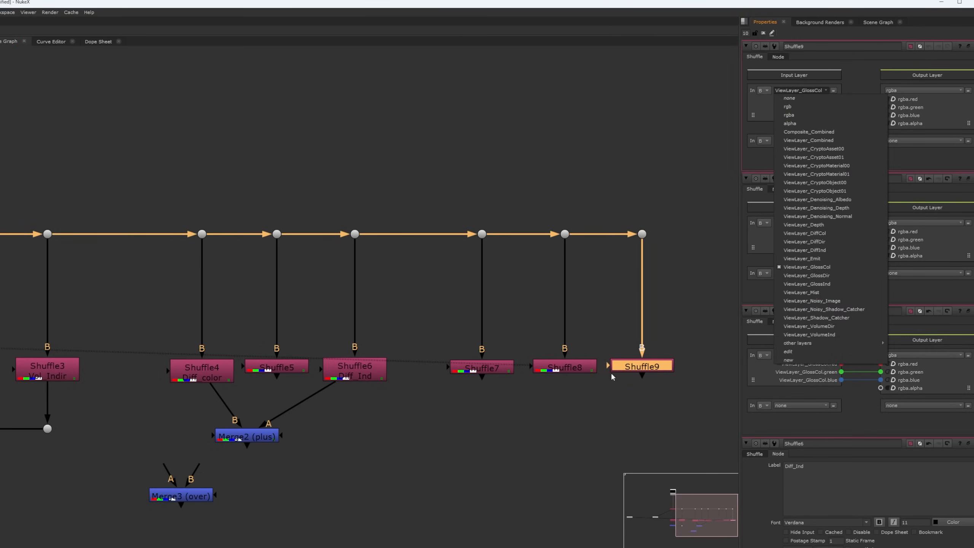
{"action": "double_click", "coordinate": [557, 370]}
{"action": "left_click", "coordinate": [505, 358]}
{"action": "double_click", "coordinate": [491, 363]}
{"action": "left_click", "coordinate": [564, 366]}
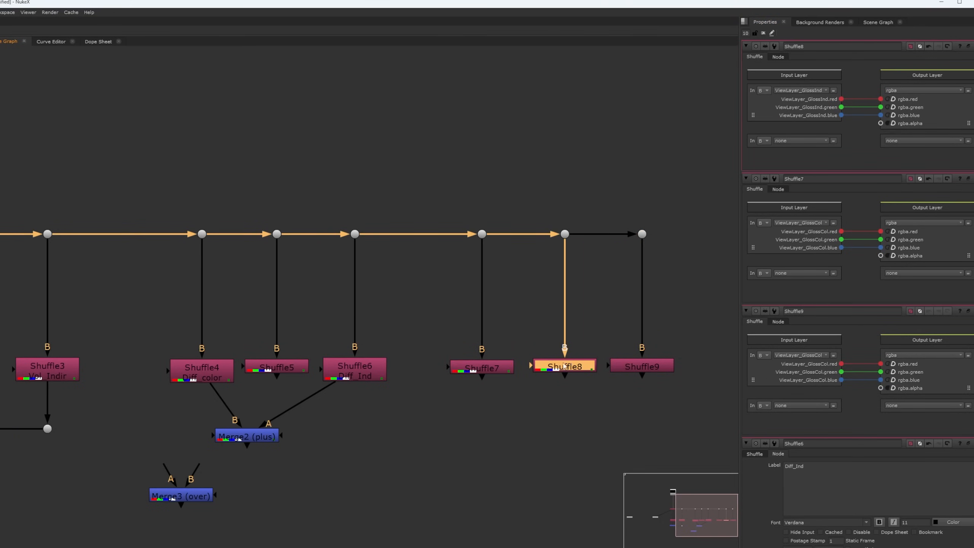
{"action": "double_click", "coordinate": [642, 366]}
{"action": "left_click", "coordinate": [802, 91]}
{"action": "left_click", "coordinate": [804, 277]}
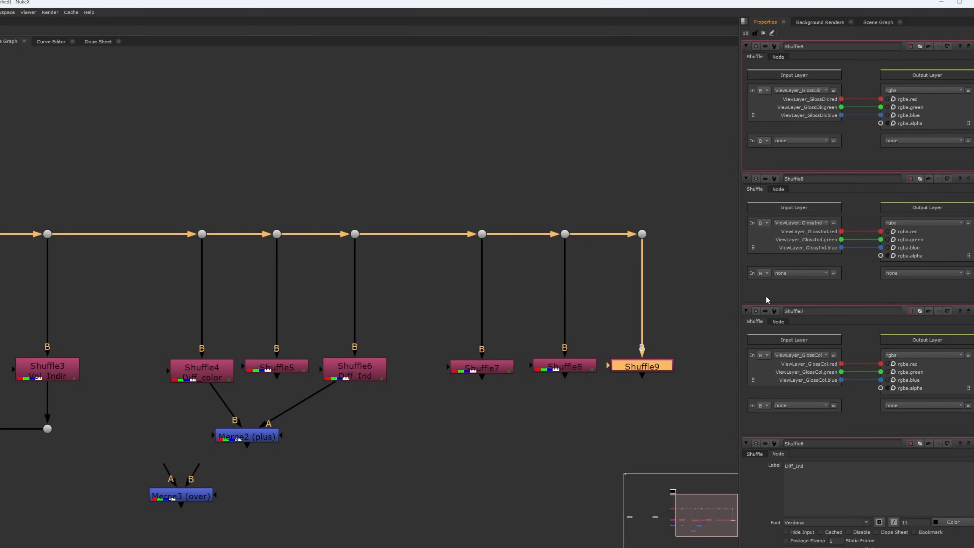
{"action": "type", "text": "q1"}
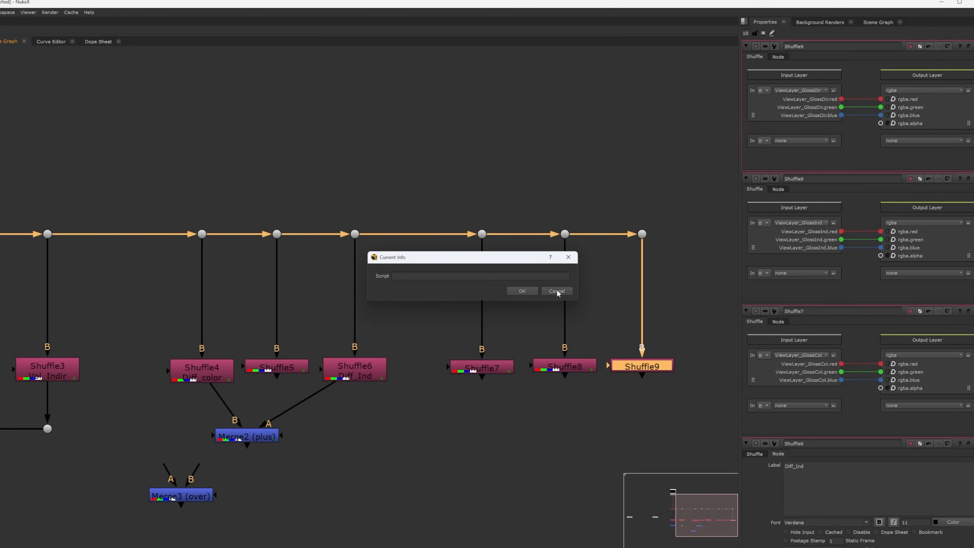
{"action": "left_click", "coordinate": [557, 291]}
{"action": "key", "text": "1"}
Step: Compare the outputs of Shuffle7, Shuffle8 and Shuffle9 in the viewer
{"action": "left_click", "coordinate": [569, 370]}
{"action": "key", "text": "1"}
{"action": "left_click", "coordinate": [618, 368]}
{"action": "key", "text": "1"}
{"action": "left_click", "coordinate": [576, 369]}
{"action": "key", "text": "1"}
{"action": "left_click", "coordinate": [506, 373]}
Step: Preview Merge4 and Shuffle9, trying Shuffle9 on Merge4's A input
{"action": "key", "text": "1"}
{"action": "left_click", "coordinate": [521, 402]}
{"action": "left_click", "coordinate": [618, 369]}
{"action": "left_click", "coordinate": [598, 399]}
{"action": "left_click", "coordinate": [572, 369]}
Step: Add a Merge node (Merge4) below the gloss shuffles with its B input on Shuffle7
{"action": "left_click", "coordinate": [561, 425]}
{"action": "key", "text": "Tab"}
{"action": "type", "text": "merge"}
{"action": "key", "text": "Return"}
{"action": "left_click", "coordinate": [560, 368]}
{"action": "left_click", "coordinate": [509, 366]}
{"action": "left_click_drag", "start_coordinate": [534, 421], "coordinate": [487, 369]}
{"action": "left_click_drag", "start_coordinate": [503, 402], "coordinate": [560, 369]}
{"action": "left_click", "coordinate": [534, 421]}
{"action": "key", "text": "1"}
{"action": "left_click", "coordinate": [630, 367]}
{"action": "key", "text": "1"}
{"action": "left_click", "coordinate": [522, 421]}
{"action": "key", "text": "1"}
{"action": "left_click_drag", "start_coordinate": [527, 408], "coordinate": [622, 363]}
{"action": "left_click_drag", "start_coordinate": [549, 384], "coordinate": [485, 373]}
Step: Rewire Merge4 with B from Shuffle7 and A from Shuffle8
{"action": "left_click_drag", "start_coordinate": [495, 394], "coordinate": [509, 392]}
{"action": "left_click_drag", "start_coordinate": [538, 394], "coordinate": [553, 369]}
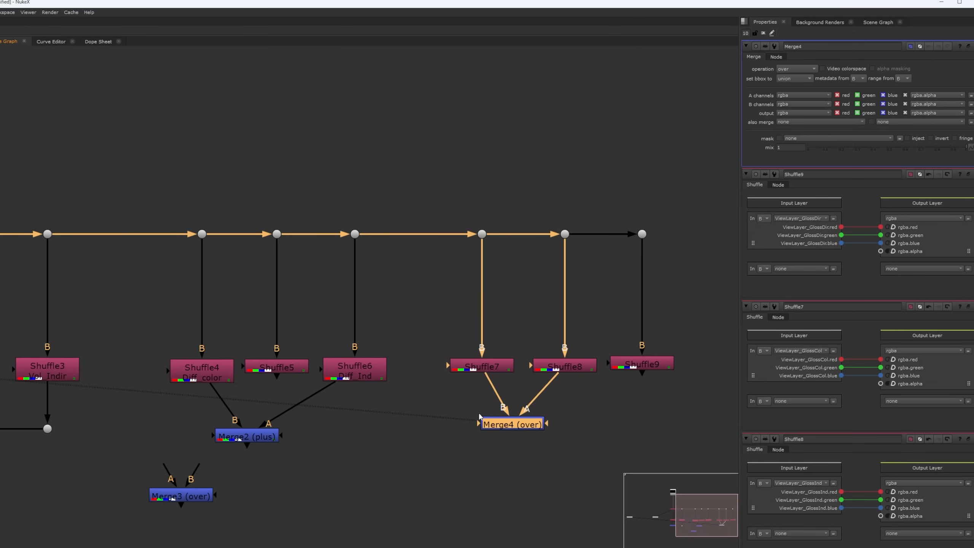
{"action": "scroll", "coordinate": [707, 328], "scroll_direction": "down", "scroll_amount": 2}
{"action": "middle_click_drag", "start_coordinate": [672, 348], "coordinate": [516, 364]}
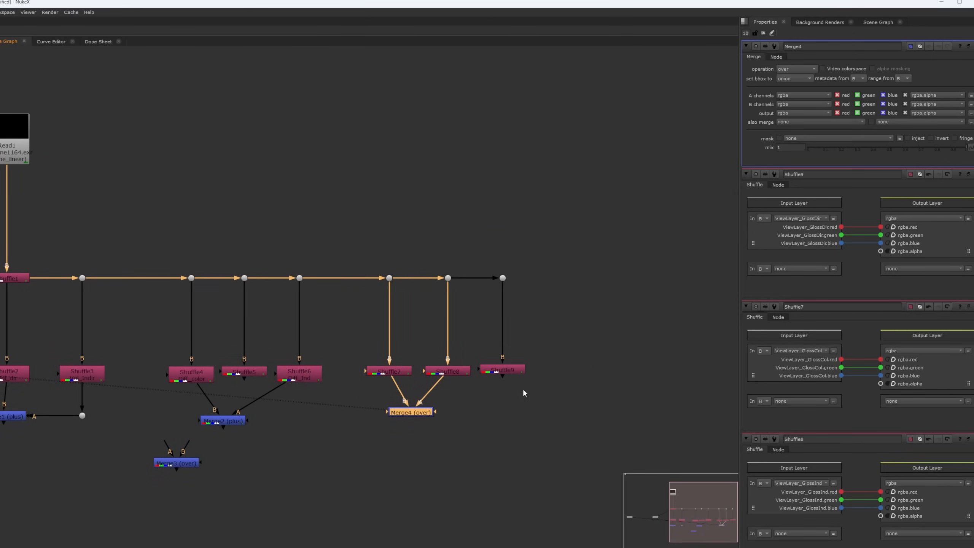
{"action": "scroll", "coordinate": [545, 386], "scroll_direction": "up", "scroll_amount": 1}
Step: Create Shuffle10, connected to a new dot at the end of the pipe row
{"action": "left_click", "coordinate": [590, 382]}
{"action": "key", "text": "Tab"}
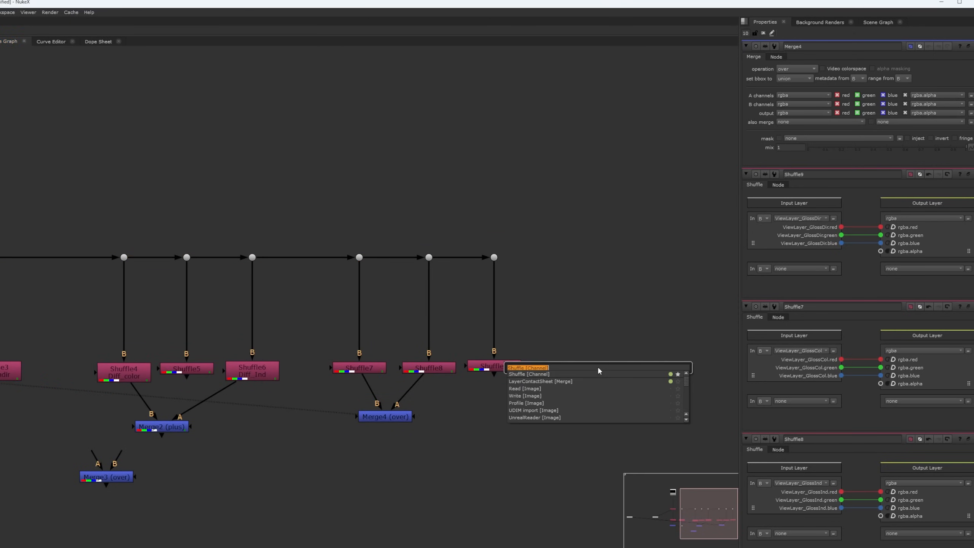
{"action": "left_click", "coordinate": [600, 374]}
{"action": "left_click_drag", "start_coordinate": [583, 354], "coordinate": [497, 258]}
{"action": "left_click_drag", "start_coordinate": [542, 308], "coordinate": [597, 258], "text": "ctrl"}
{"action": "right_click", "coordinate": [597, 258]}
{"action": "left_click", "coordinate": [599, 251]}
{"action": "scroll", "coordinate": [603, 307], "scroll_direction": "down", "scroll_amount": 5}
{"action": "left_click", "coordinate": [601, 323]}
{"action": "scroll", "coordinate": [606, 317], "scroll_direction": "up", "scroll_amount": 5}
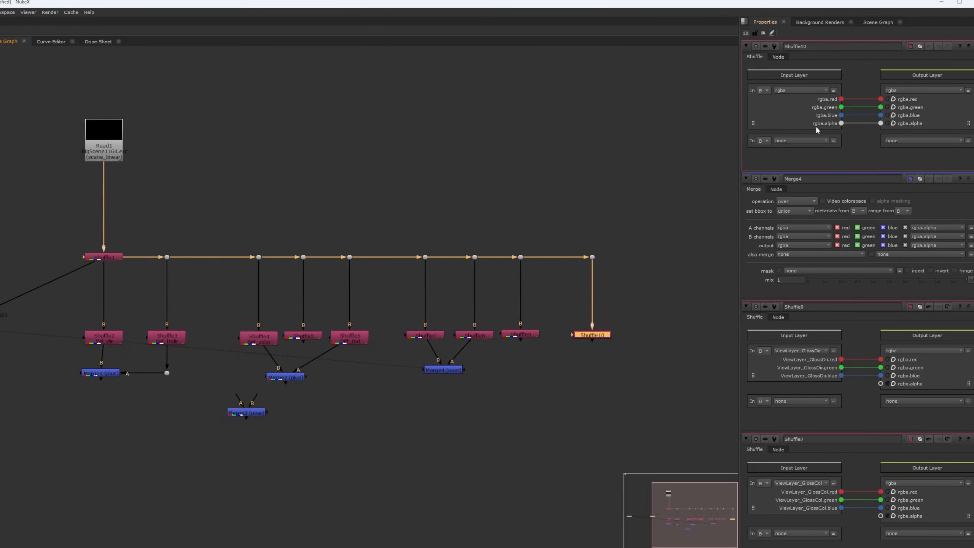
Step: Set Shuffle10's input layer to ViewLayer_Mist and label it Mist
{"action": "left_click", "coordinate": [797, 92]}
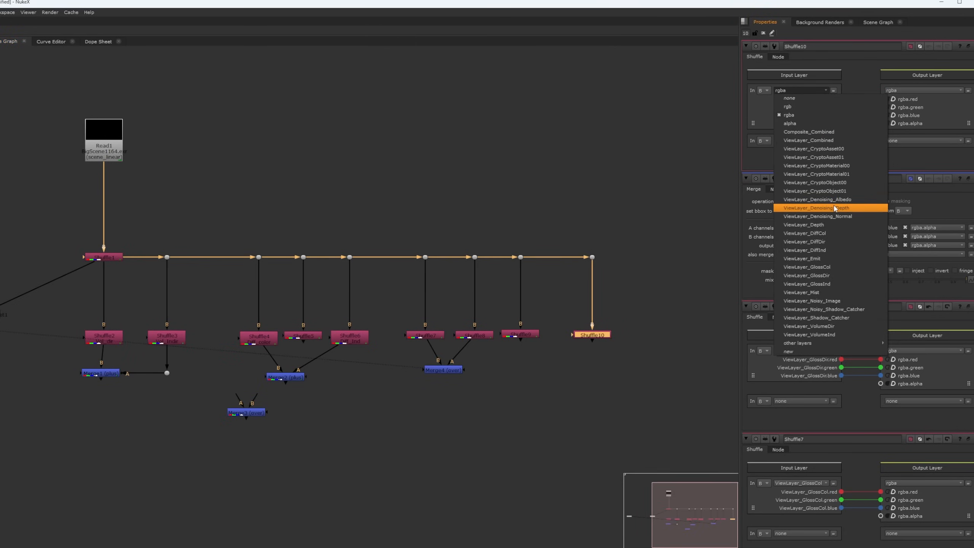
{"action": "left_click", "coordinate": [851, 293]}
{"action": "key", "text": "1"}
{"action": "left_click_drag", "start_coordinate": [837, 99], "coordinate": [881, 100]}
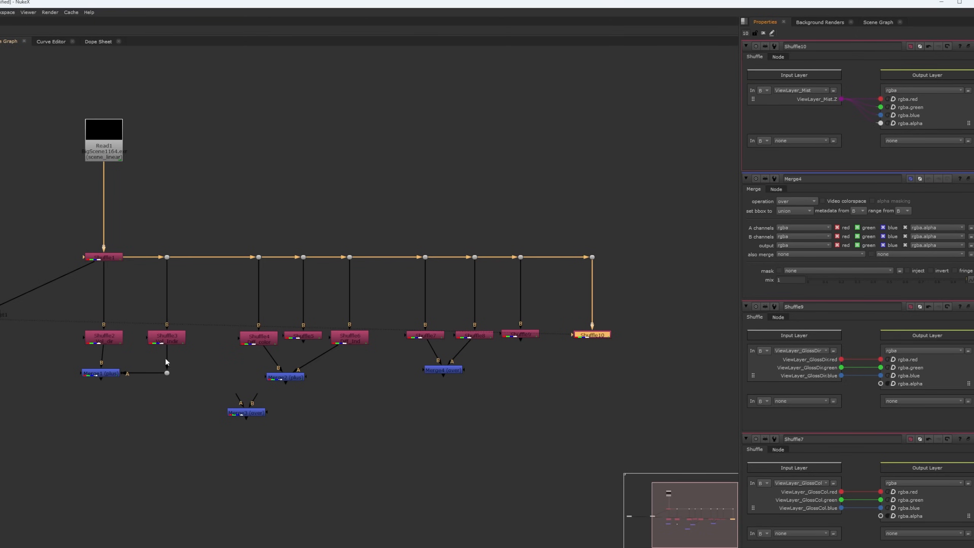
{"action": "scroll", "coordinate": [604, 331], "scroll_direction": "up", "scroll_amount": 2}
{"action": "left_click", "coordinate": [778, 56]}
{"action": "left_click", "coordinate": [814, 87]}
{"action": "type", "text": "Mist"}
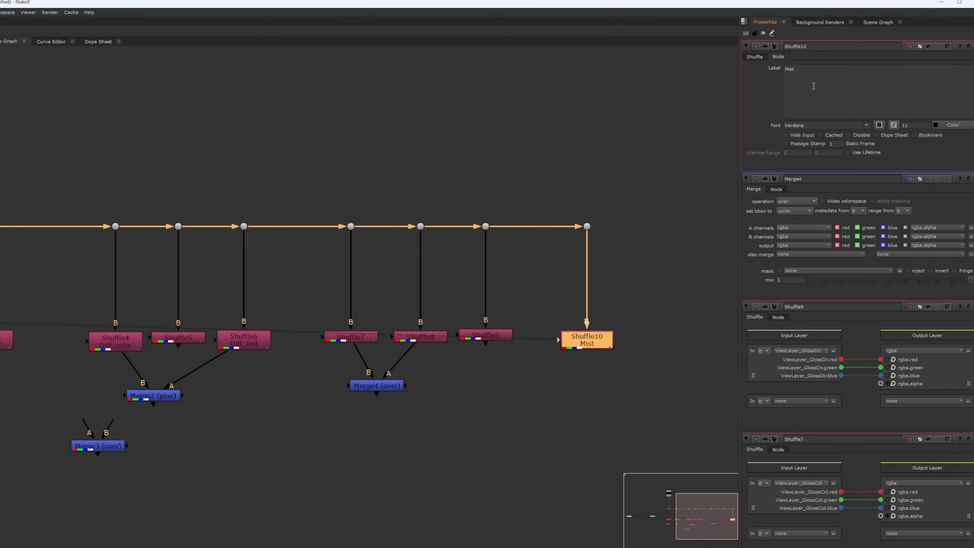
Step: Move Shuffle10 beside the layer contact sheet, fed from a new dot on its input
{"action": "left_click", "coordinate": [610, 370]}
{"action": "scroll", "coordinate": [599, 368], "scroll_direction": "down", "scroll_amount": 3}
{"action": "left_click_drag", "start_coordinate": [640, 378], "coordinate": [595, 309]}
{"action": "left_click", "coordinate": [594, 309]}
{"action": "left_click_drag", "start_coordinate": [583, 367], "coordinate": [186, 362]}
{"action": "scroll", "coordinate": [286, 333], "scroll_direction": "up", "scroll_amount": 3}
{"action": "left_click_drag", "start_coordinate": [275, 298], "coordinate": [251, 255], "text": "ctrl"}
{"action": "left_click_drag", "start_coordinate": [245, 352], "coordinate": [253, 261]}
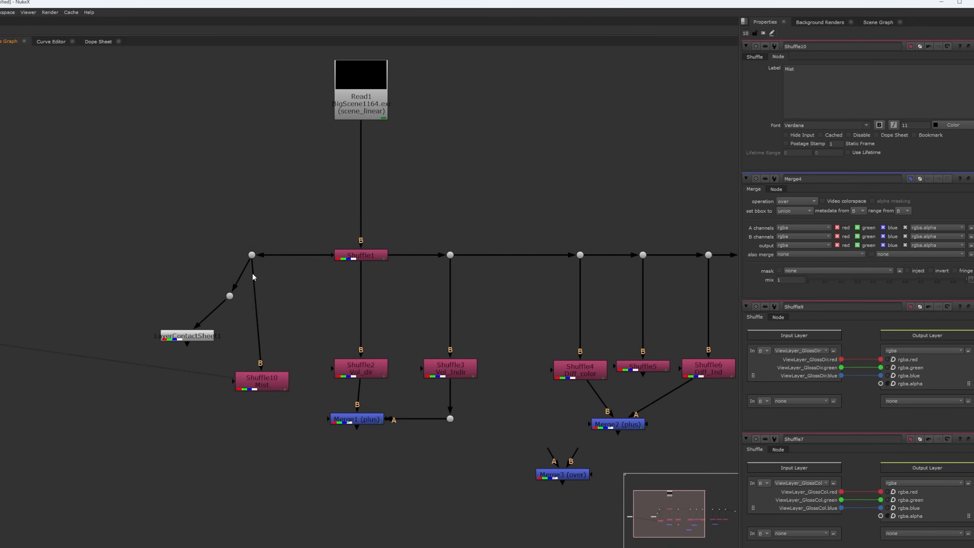
{"action": "left_click_drag", "start_coordinate": [261, 381], "coordinate": [250, 364]}
Step: Shift the contact sheet and its dot left and level the end dot with the pipe
{"action": "left_click_drag", "start_coordinate": [186, 336], "coordinate": [135, 333]}
{"action": "left_click_drag", "start_coordinate": [229, 296], "coordinate": [139, 254]}
{"action": "scroll", "coordinate": [396, 235], "scroll_direction": "down", "scroll_amount": 5}
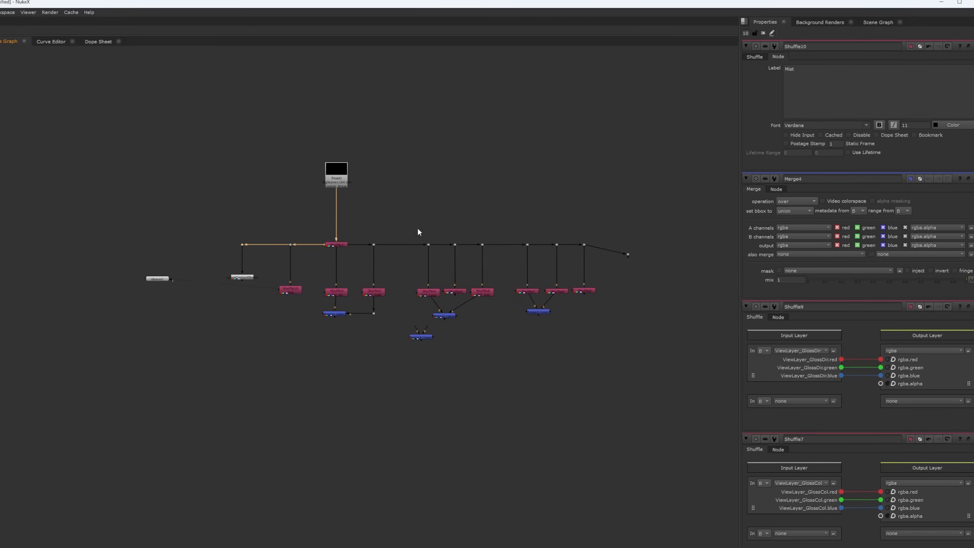
{"action": "scroll", "coordinate": [625, 257], "scroll_direction": "up", "scroll_amount": 4}
{"action": "mouse_move", "coordinate": [624, 253]}
{"action": "left_mouse_down"}
{"action": "mouse_move", "coordinate": [621, 244]}
{"action": "mouse_move", "coordinate": [637, 241]}
{"action": "left_mouse_up"}
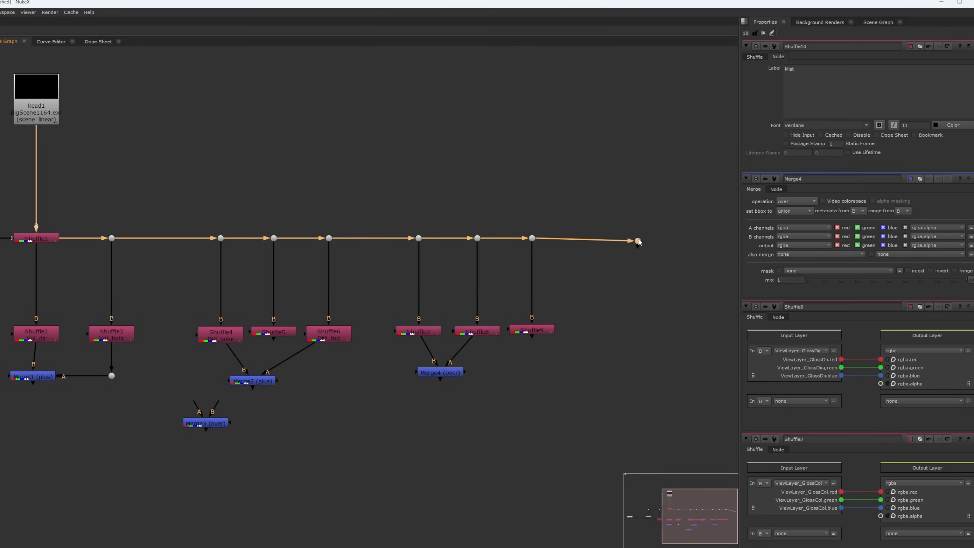
Step: Create Shuffle11 connected to the end dot and view its output
{"action": "left_click", "coordinate": [621, 268]}
{"action": "scroll", "coordinate": [632, 307], "scroll_direction": "up", "scroll_amount": 2}
{"action": "key", "text": "Tab"}
{"action": "left_click", "coordinate": [630, 360]}
{"action": "left_click_drag", "start_coordinate": [624, 320], "coordinate": [638, 217]}
{"action": "key", "text": "1"}
{"action": "left_click_drag", "start_coordinate": [641, 351], "coordinate": [647, 346]}
Step: Set Shuffle11's input layer to ViewLayer_Noisy_Shadow_Catcher
{"action": "left_click", "coordinate": [801, 90]}
{"action": "left_click", "coordinate": [811, 138]}
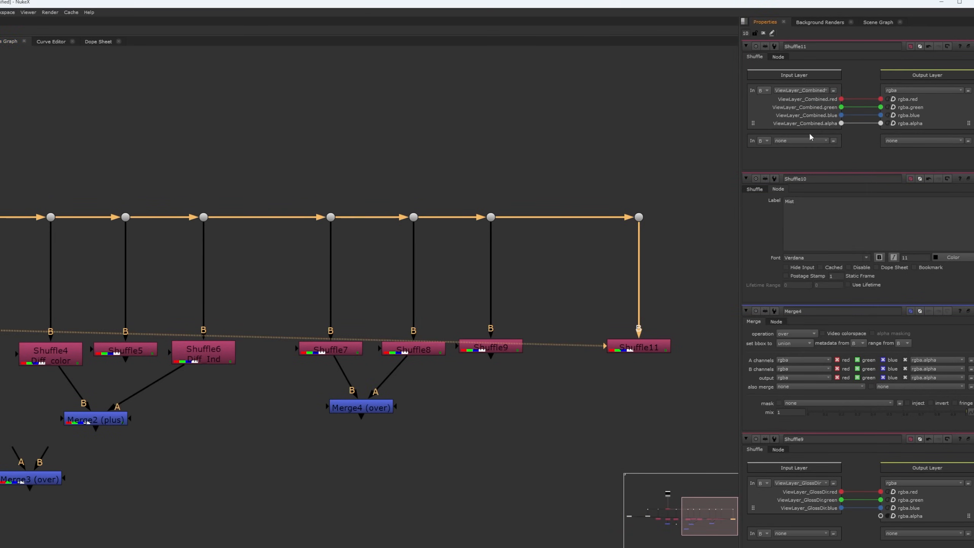
{"action": "left_click", "coordinate": [811, 91]}
{"action": "left_click", "coordinate": [826, 136]}
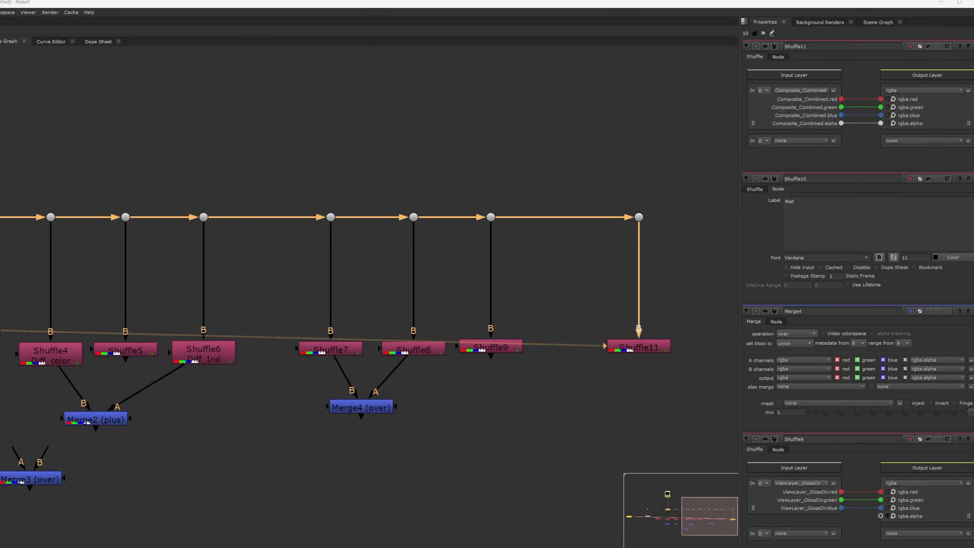
{"action": "left_click", "coordinate": [826, 88]}
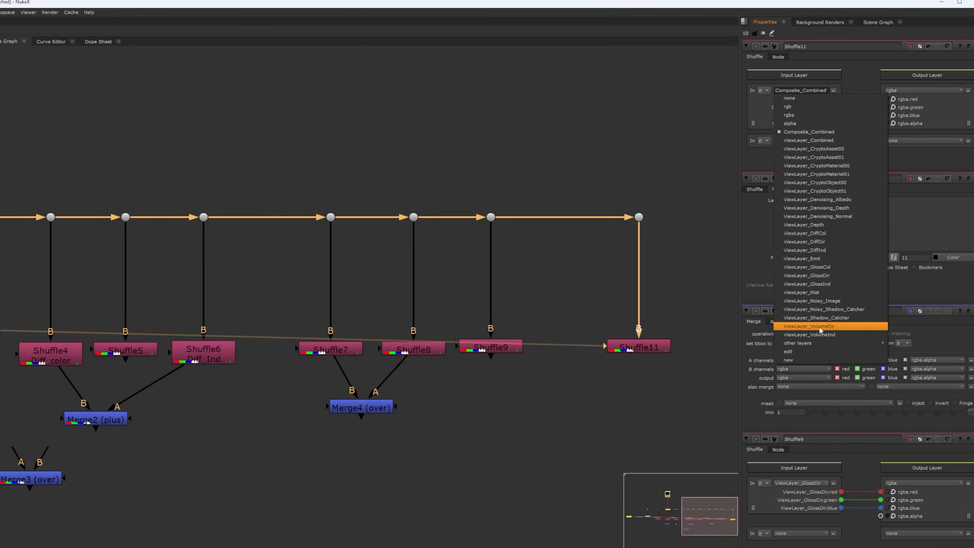
{"action": "left_click", "coordinate": [836, 312]}
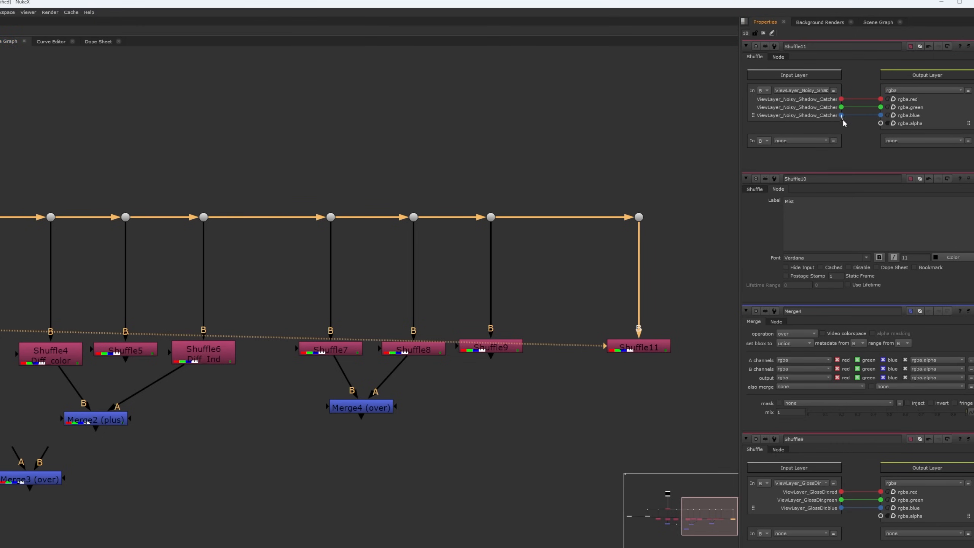
Step: Feed the blue channel into rgba.alpha on Shuffle9 and Shuffle8
{"action": "left_click", "coordinate": [499, 352]}
{"action": "mouse_move", "coordinate": [840, 116]}
{"action": "left_mouse_down"}
{"action": "mouse_move", "coordinate": [880, 123]}
{"action": "mouse_move", "coordinate": [841, 115]}
{"action": "left_mouse_up"}
{"action": "left_click", "coordinate": [404, 351]}
{"action": "left_click", "coordinate": [331, 349]}
Step: Route the blue channel into rgba.alpha for Shuffle7 and Shuffle5
{"action": "middle_click_drag", "start_coordinate": [196, 354], "coordinate": [337, 326]}
{"action": "double_click", "coordinate": [337, 326]}
{"action": "double_click", "coordinate": [256, 322]}
{"action": "double_click", "coordinate": [215, 328]}
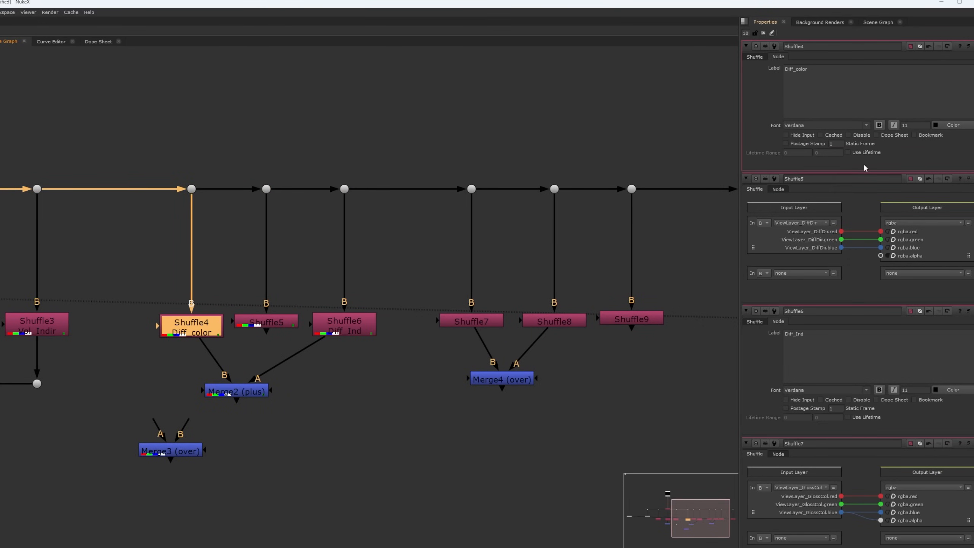
{"action": "left_click", "coordinate": [768, 57]}
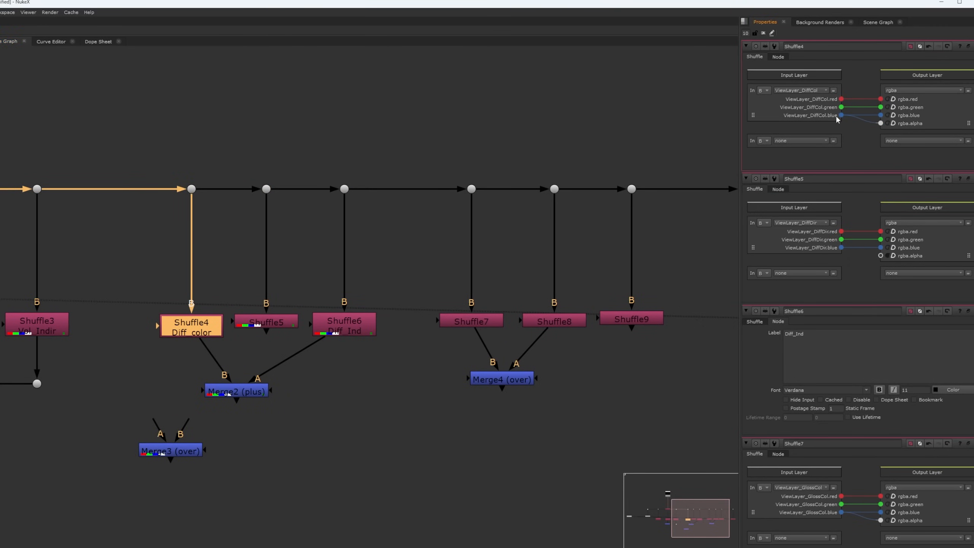
{"action": "double_click", "coordinate": [265, 321]}
{"action": "mouse_move", "coordinate": [881, 123]}
{"action": "left_mouse_down"}
{"action": "mouse_move", "coordinate": [840, 115]}
{"action": "mouse_move", "coordinate": [875, 125]}
{"action": "left_mouse_up"}
Step: Wire Shuffle6's blue channel into its rgba.alpha output
{"action": "left_click", "coordinate": [344, 325]}
{"action": "left_click", "coordinate": [754, 57]}
{"action": "scroll", "coordinate": [354, 375], "scroll_direction": "up", "scroll_amount": 1}
{"action": "middle_click_drag", "start_coordinate": [355, 375], "coordinate": [624, 365]}
{"action": "scroll", "coordinate": [296, 289], "scroll_direction": "down", "scroll_amount": 2}
{"action": "double_click", "coordinate": [237, 286]}
{"action": "left_click", "coordinate": [749, 58]}
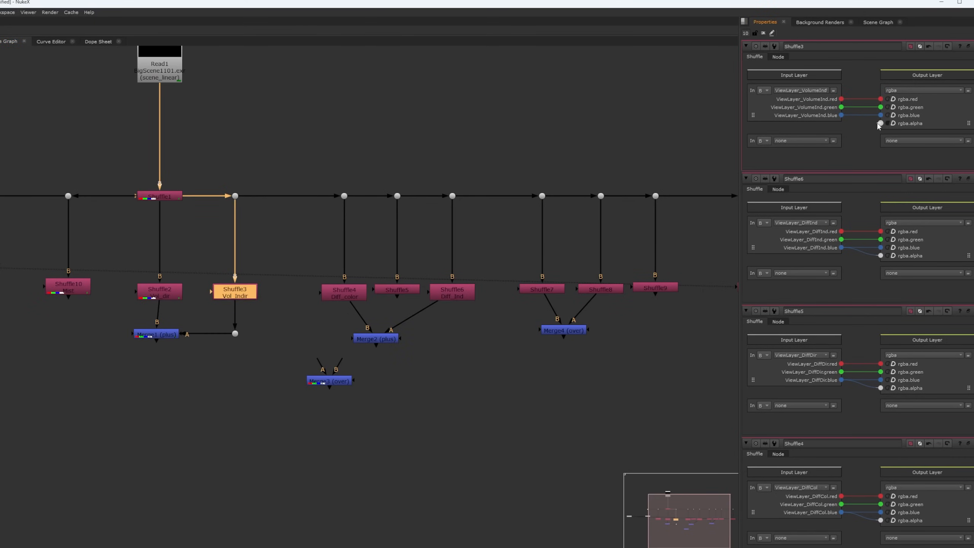
Step: Feed Shuffle2's alpha from its blue channel and check the Mist shuffle's channel wiring
{"action": "double_click", "coordinate": [158, 286]}
{"action": "left_click", "coordinate": [754, 56]}
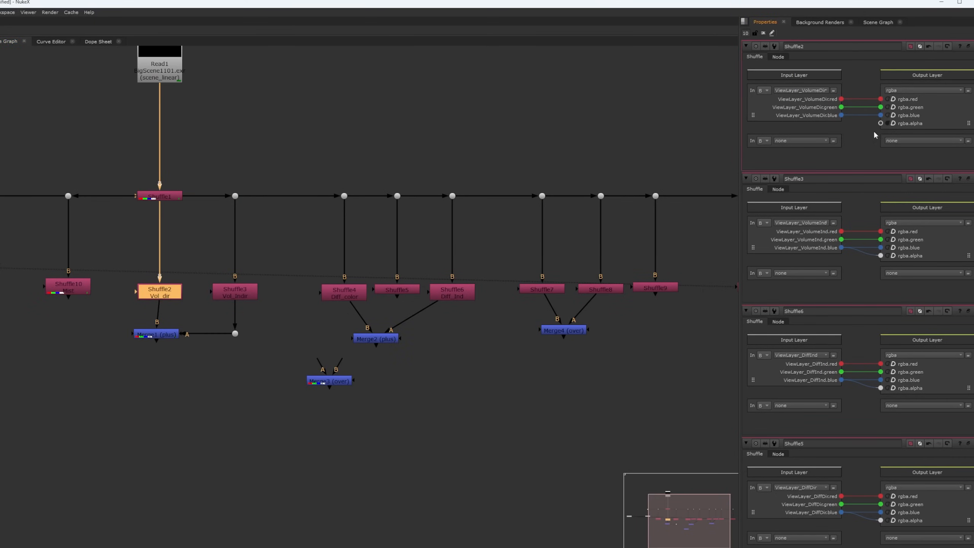
{"action": "left_click_drag", "start_coordinate": [841, 117], "coordinate": [841, 118]}
{"action": "scroll", "coordinate": [163, 309], "scroll_direction": "up", "scroll_amount": 2}
{"action": "middle_click_drag", "start_coordinate": [164, 309], "coordinate": [293, 326]}
{"action": "double_click", "coordinate": [157, 293]}
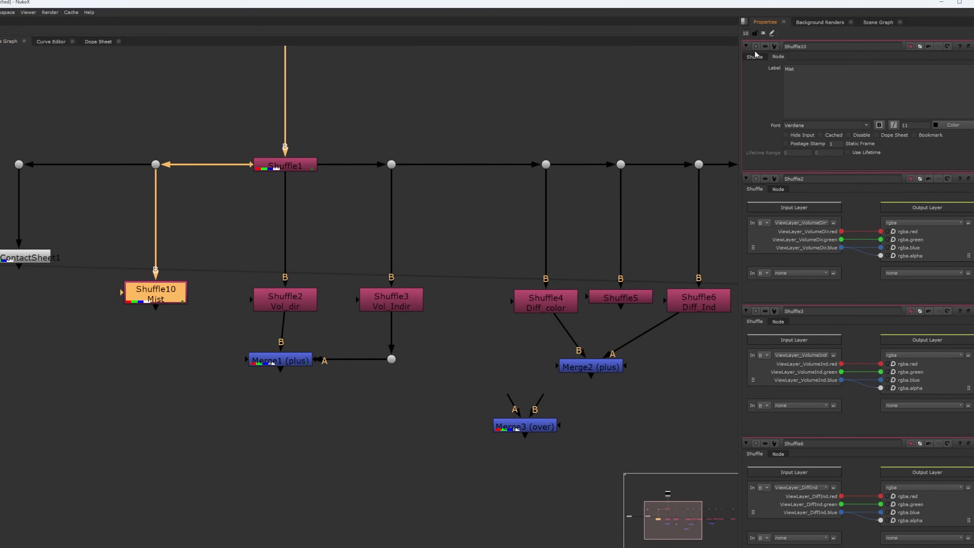
{"action": "left_click", "coordinate": [755, 56]}
Step: Feed the noisy shadow catcher Shuffle11's alpha from its blue channel
{"action": "double_click", "coordinate": [284, 165]}
{"action": "double_click", "coordinate": [161, 293]}
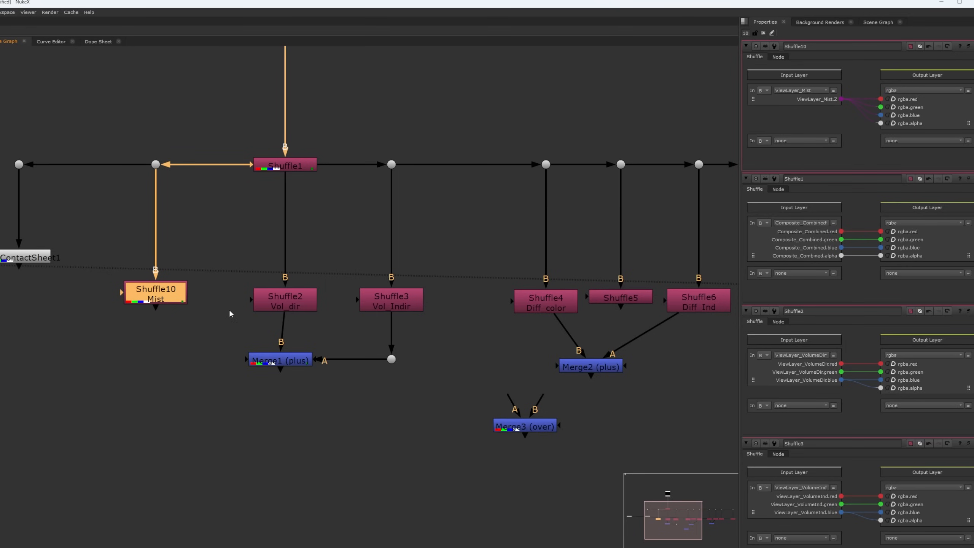
{"action": "double_click", "coordinate": [285, 299]}
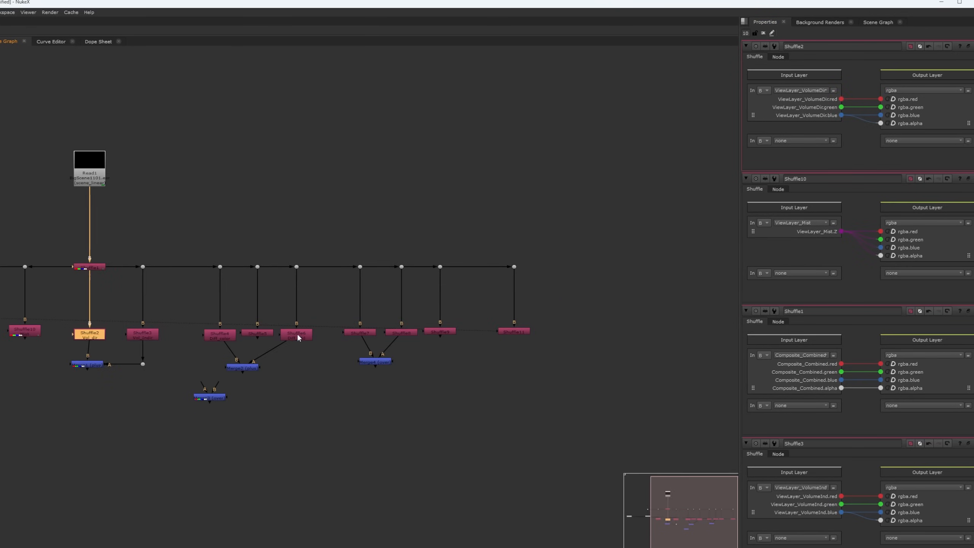
{"action": "double_click", "coordinate": [513, 331]}
{"action": "left_click_drag", "start_coordinate": [880, 123], "coordinate": [841, 115]}
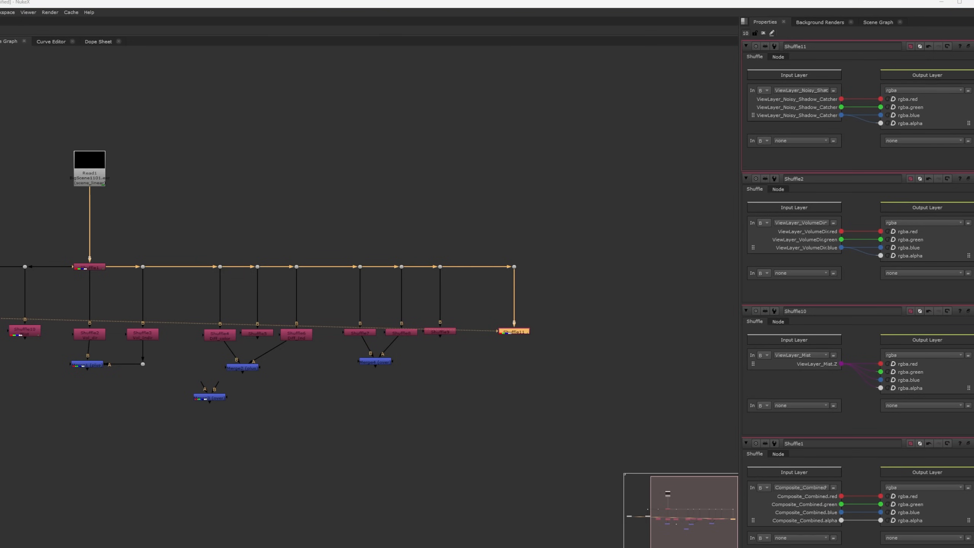
Step: Delete Shuffle11 and create a new Shuffle placed under the pass row's end dot
{"action": "key", "text": "Delete"}
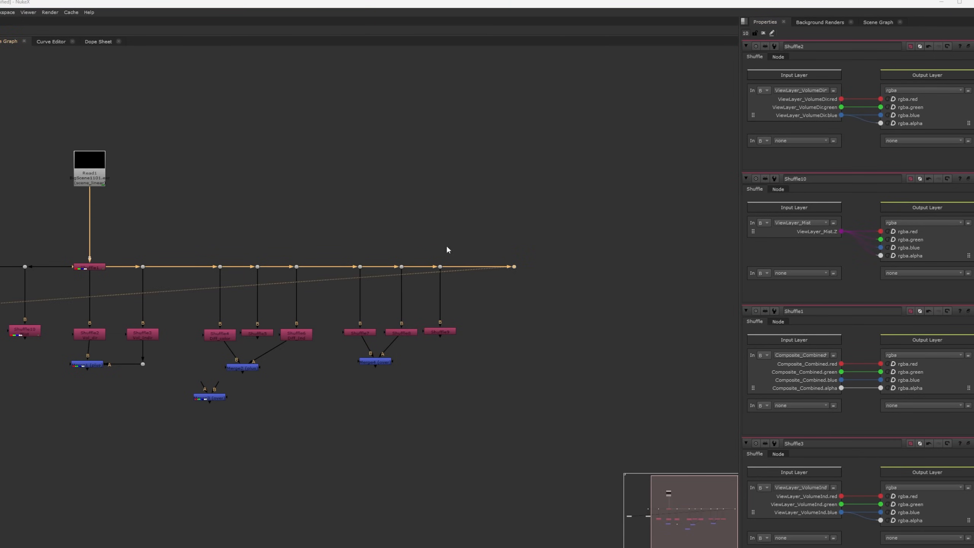
{"action": "left_click_drag", "start_coordinate": [552, 301], "coordinate": [505, 243]}
{"action": "left_click", "coordinate": [519, 335]}
{"action": "key", "text": "backslash"}
{"action": "key", "text": "Tab"}
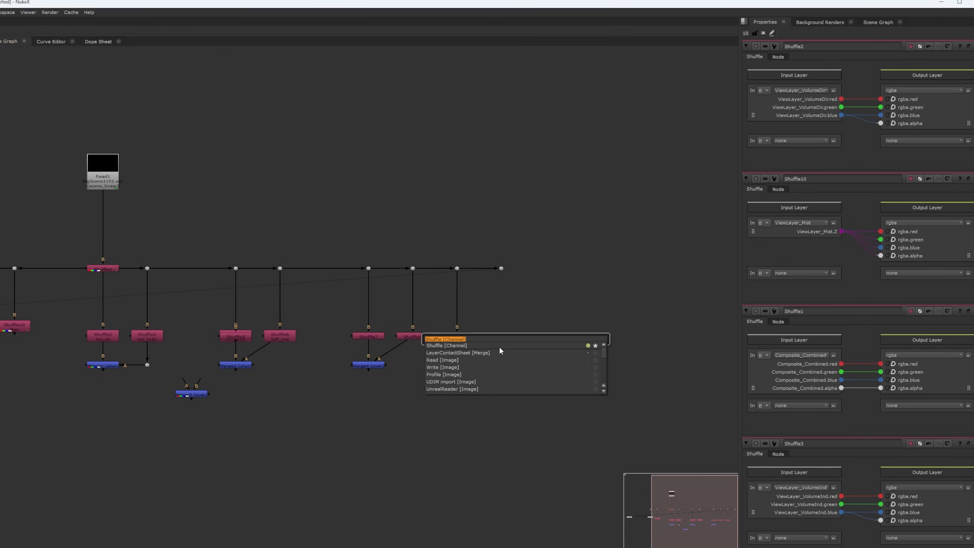
{"action": "key", "text": "Return"}
{"action": "left_click_drag", "start_coordinate": [526, 351], "coordinate": [506, 340]}
{"action": "left_click_drag", "start_coordinate": [501, 269], "coordinate": [514, 269]}
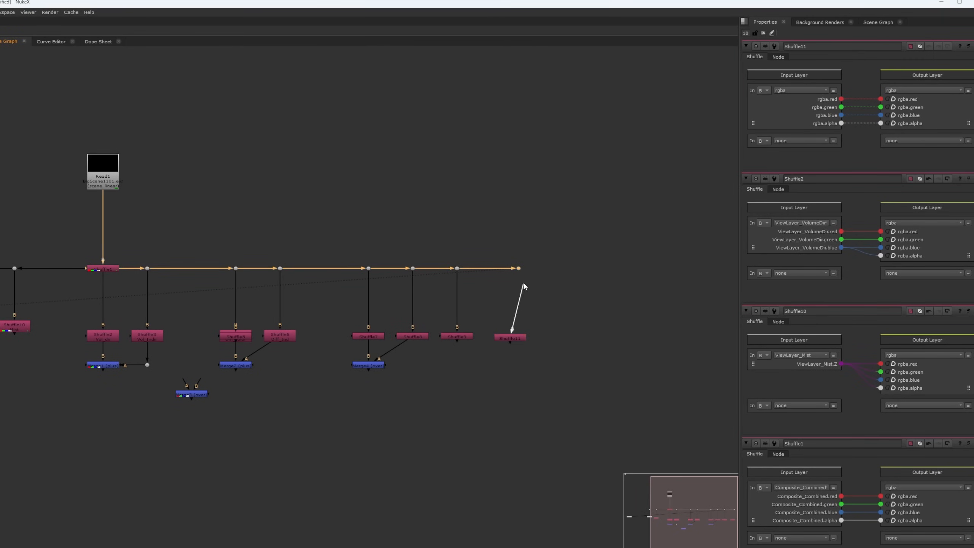
{"action": "left_click_drag", "start_coordinate": [511, 338], "coordinate": [519, 337]}
Step: Set the new Shuffle's input layer to ViewLayer_Depth, then delete it
{"action": "left_click", "coordinate": [782, 93]}
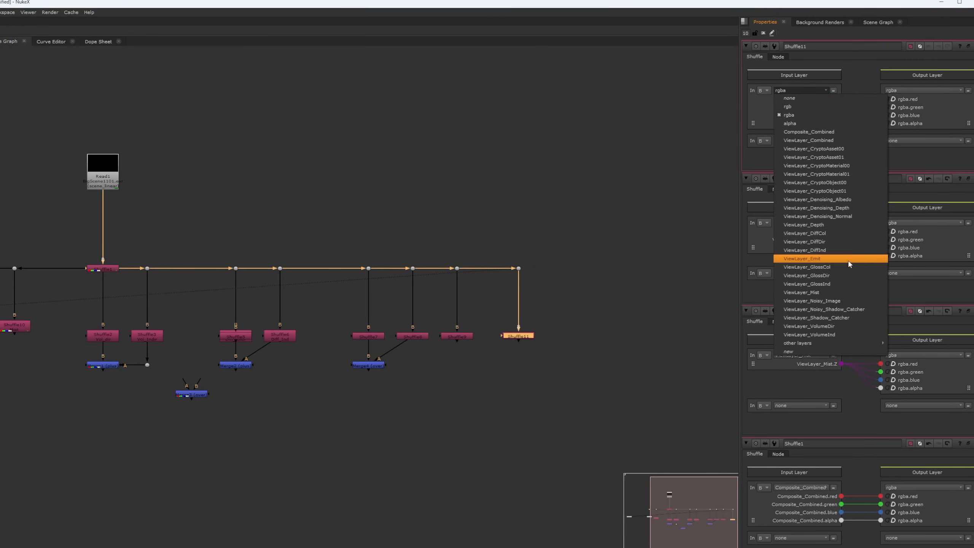
{"action": "mouse_move", "coordinate": [819, 344]}
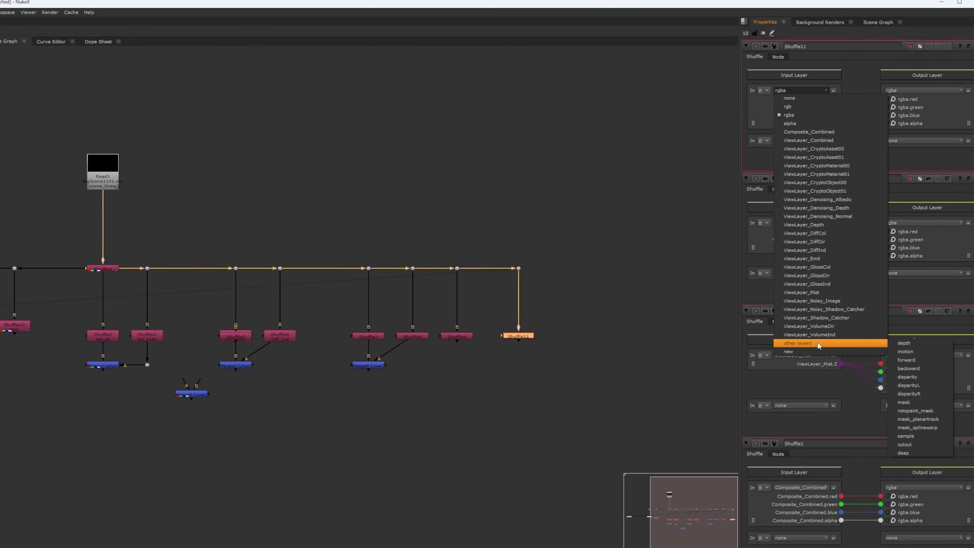
{"action": "left_click", "coordinate": [803, 225]}
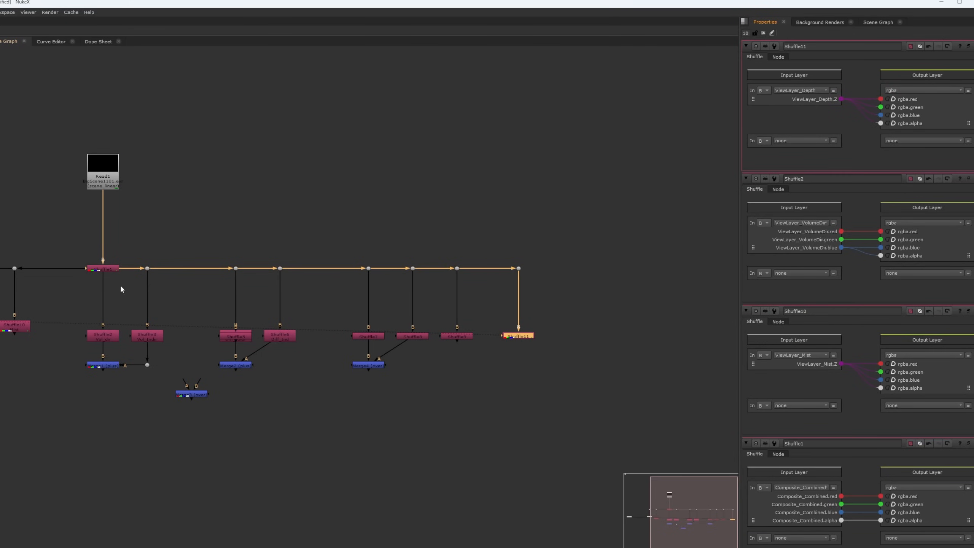
{"action": "scroll", "coordinate": [490, 336], "scroll_direction": "up", "scroll_amount": 4}
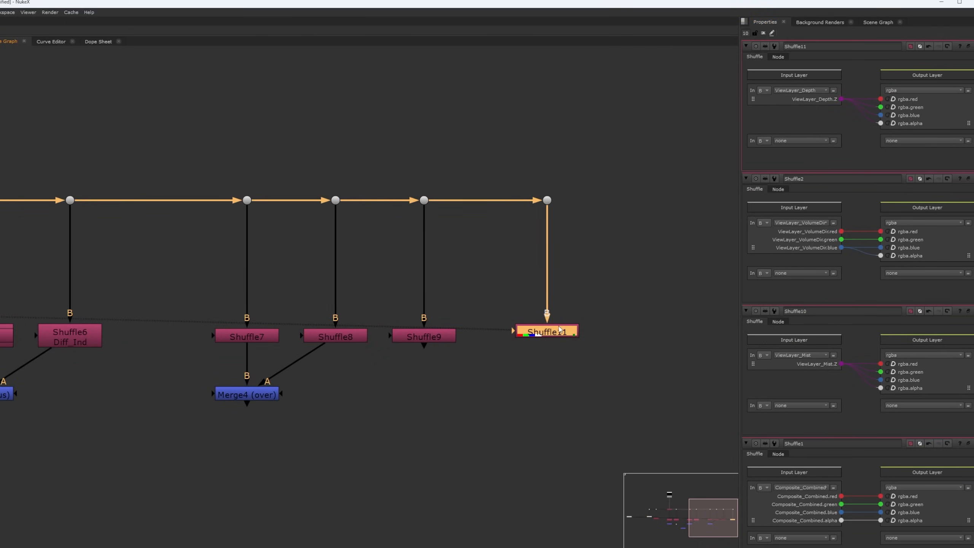
{"action": "key", "text": "Delete"}
{"action": "scroll", "coordinate": [503, 273], "scroll_direction": "down", "scroll_amount": 6}
Step: Return to the left side of the tree and inspect the Mist shuffle's settings
{"action": "scroll", "coordinate": [188, 361], "scroll_direction": "up", "scroll_amount": 3}
{"action": "middle_click_drag", "start_coordinate": [188, 361], "coordinate": [437, 308]}
{"action": "scroll", "coordinate": [437, 308], "scroll_direction": "down", "scroll_amount": 1}
{"action": "left_click", "coordinate": [436, 308]}
{"action": "double_click", "coordinate": [404, 211]}
{"action": "middle_click_drag", "start_coordinate": [362, 296], "coordinate": [336, 333]}
{"action": "left_click", "coordinate": [425, 346]}
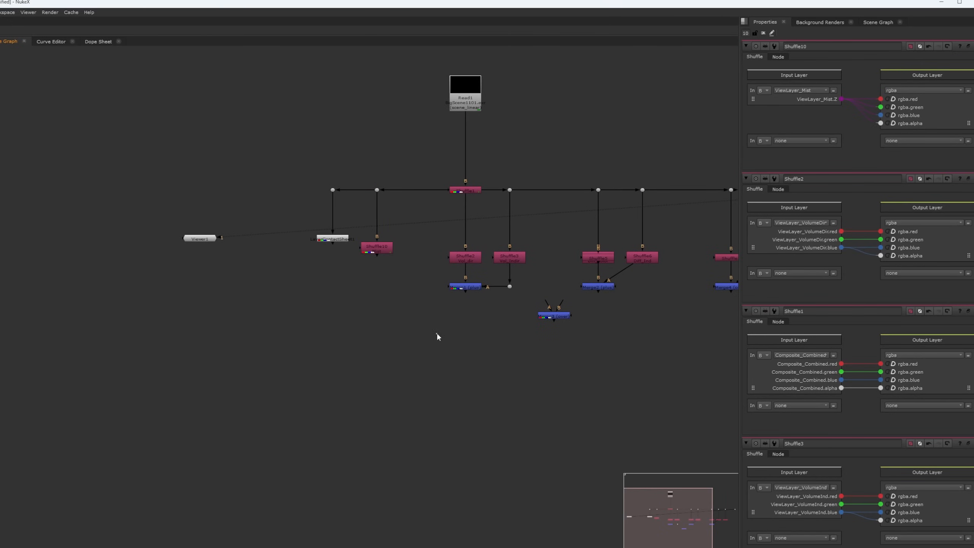
Step: Add Merge5 fed by the Mist shuffle and Merge1, and Merge6 with its A input on Merge2
{"action": "key", "text": "m"}
{"action": "left_click_drag", "start_coordinate": [467, 290], "coordinate": [376, 248]}
{"action": "left_click_drag", "start_coordinate": [425, 349], "coordinate": [377, 346]}
{"action": "left_click_drag", "start_coordinate": [464, 291], "coordinate": [464, 287]}
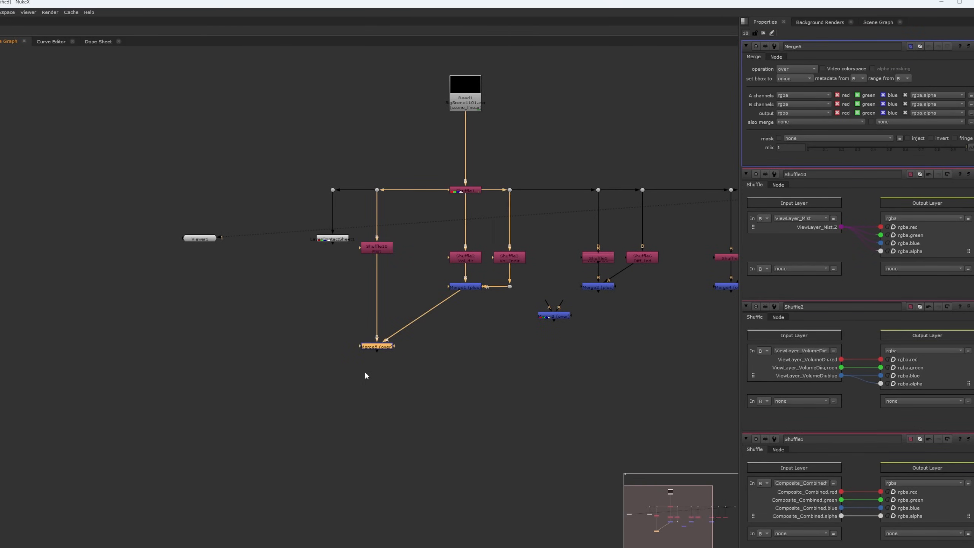
{"action": "key", "text": "m"}
{"action": "left_click_drag", "start_coordinate": [371, 381], "coordinate": [370, 401]}
{"action": "left_click_drag", "start_coordinate": [548, 320], "coordinate": [256, 396]}
{"action": "left_click", "coordinate": [372, 394]}
{"action": "left_click_drag", "start_coordinate": [366, 383], "coordinate": [595, 289]}
Step: Paste a new merge under Merge6 and connect its A input to Merge4
{"action": "scroll", "coordinate": [451, 363], "scroll_direction": "down", "scroll_amount": 5}
{"action": "scroll", "coordinate": [473, 366], "scroll_direction": "up", "scroll_amount": 4}
{"action": "left_click", "coordinate": [474, 367]}
{"action": "left_click", "coordinate": [474, 354]}
{"action": "left_click", "coordinate": [471, 396]}
{"action": "key", "text": "ctrl+v"}
{"action": "left_click_drag", "start_coordinate": [472, 385], "coordinate": [491, 409]}
{"action": "scroll", "coordinate": [512, 381], "scroll_direction": "down", "scroll_amount": 4}
{"action": "double_click", "coordinate": [494, 409]}
Step: Disconnect both of Merge5's inputs
{"action": "scroll", "coordinate": [517, 329], "scroll_direction": "up", "scroll_amount": 4}
{"action": "left_click", "coordinate": [475, 279]}
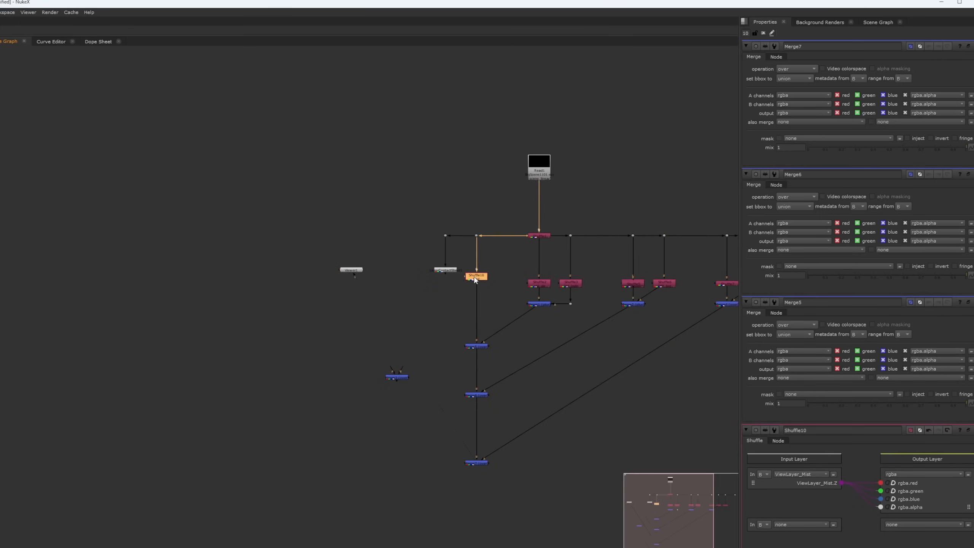
{"action": "double_click", "coordinate": [474, 279]}
{"action": "middle_click_drag", "start_coordinate": [629, 303], "coordinate": [602, 313]}
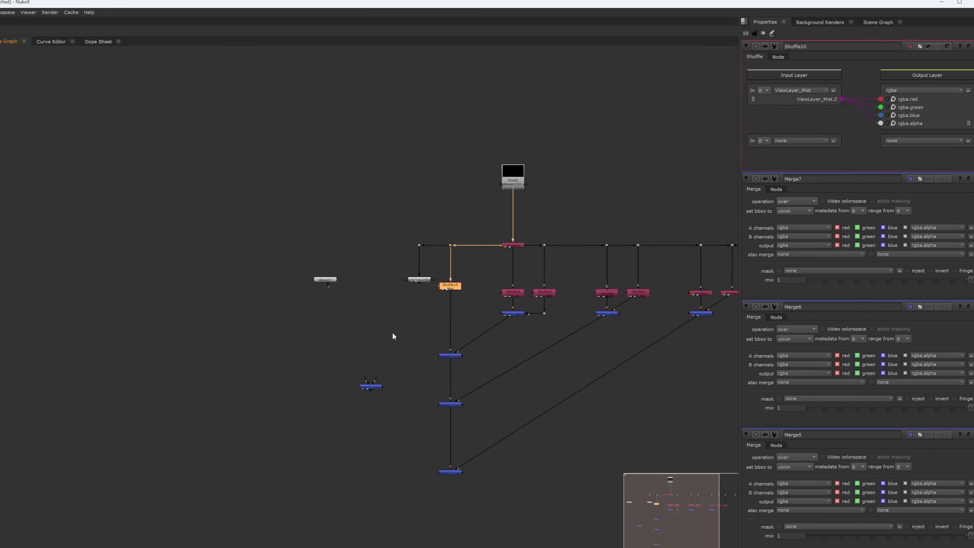
{"action": "scroll", "coordinate": [395, 333], "scroll_direction": "up", "scroll_amount": 4}
{"action": "double_click", "coordinate": [524, 379]}
{"action": "left_click_drag", "start_coordinate": [535, 371], "coordinate": [538, 359]}
{"action": "left_click_drag", "start_coordinate": [524, 371], "coordinate": [653, 299]}
Step: Disable the Mist shuffle
{"action": "scroll", "coordinate": [383, 307], "scroll_direction": "down", "scroll_amount": 3}
{"action": "left_click", "coordinate": [435, 286]}
{"action": "key", "text": "d"}
{"action": "scroll", "coordinate": [333, 367], "scroll_direction": "up", "scroll_amount": 2}
{"action": "scroll", "coordinate": [548, 348], "scroll_direction": "up", "scroll_amount": 1}
Step: Connect Merge5's B input to Merge1 and briefly disable Merge5 to compare
{"action": "middle_click_drag", "start_coordinate": [549, 347], "coordinate": [489, 394]}
{"action": "left_click", "coordinate": [467, 334]}
{"action": "key", "text": "d"}
{"action": "key", "text": "d"}
{"action": "scroll", "coordinate": [581, 347], "scroll_direction": "down", "scroll_amount": 3}
{"action": "middle_click_drag", "start_coordinate": [651, 328], "coordinate": [527, 351]}
{"action": "scroll", "coordinate": [527, 350], "scroll_direction": "up", "scroll_amount": 2}
{"action": "scroll", "coordinate": [529, 352], "scroll_direction": "down", "scroll_amount": 4}
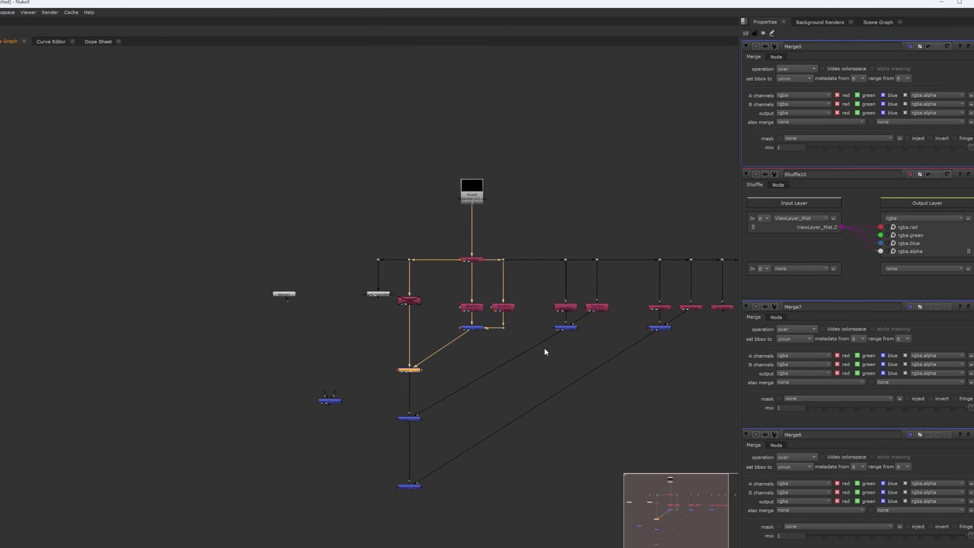
{"action": "scroll", "coordinate": [542, 350], "scroll_direction": "up", "scroll_amount": 3}
{"action": "left_click", "coordinate": [544, 341]}
Step: Add Merge8 below Merge2 and reroute Shuffle5's input toward a new dot on the pass line
{"action": "key", "text": "m"}
{"action": "left_click_drag", "start_coordinate": [544, 342], "coordinate": [530, 343]}
{"action": "middle_click_drag", "start_coordinate": [541, 327], "coordinate": [481, 357]}
{"action": "left_click_drag", "start_coordinate": [508, 324], "coordinate": [471, 326]}
{"action": "left_click_drag", "start_coordinate": [495, 272], "coordinate": [496, 258]}
{"action": "scroll", "coordinate": [540, 317], "scroll_direction": "up", "scroll_amount": 2}
{"action": "left_click", "coordinate": [453, 243], "text": "ctrl"}
{"action": "left_click_drag", "start_coordinate": [453, 308], "coordinate": [462, 242]}
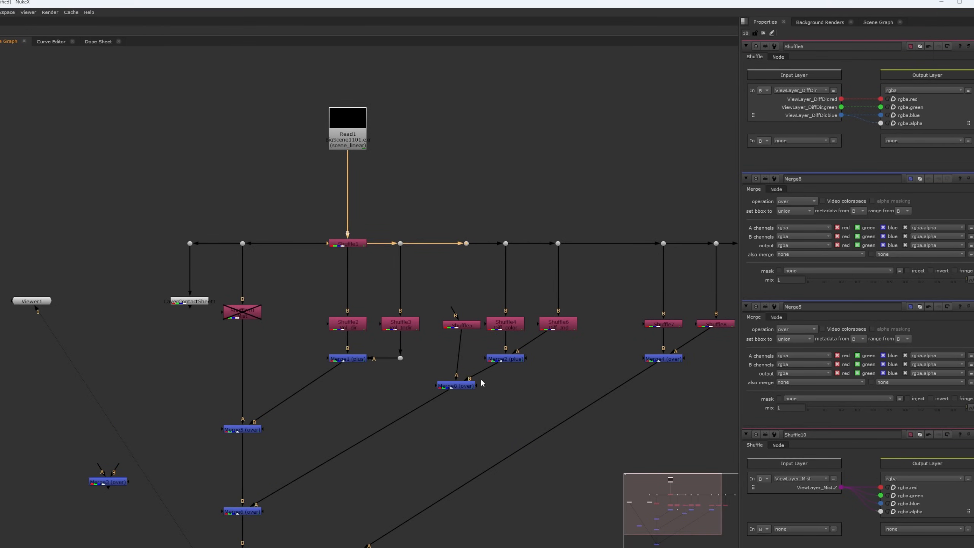
Step: Insert Merge9 below Merge4 with its A input connected to Shuffle9
{"action": "scroll", "coordinate": [484, 386], "scroll_direction": "down", "scroll_amount": 2}
{"action": "scroll", "coordinate": [495, 392], "scroll_direction": "up", "scroll_amount": 2}
{"action": "middle_click_drag", "start_coordinate": [617, 383], "coordinate": [451, 378]}
{"action": "left_click", "coordinate": [451, 378]}
{"action": "key", "text": "m"}
{"action": "left_click_drag", "start_coordinate": [462, 360], "coordinate": [599, 319]}
Step: Set the operation of Merge9, Merge4 and Merge8 to plus
{"action": "left_click_drag", "start_coordinate": [454, 380], "coordinate": [454, 396]}
{"action": "left_click", "coordinate": [796, 69]}
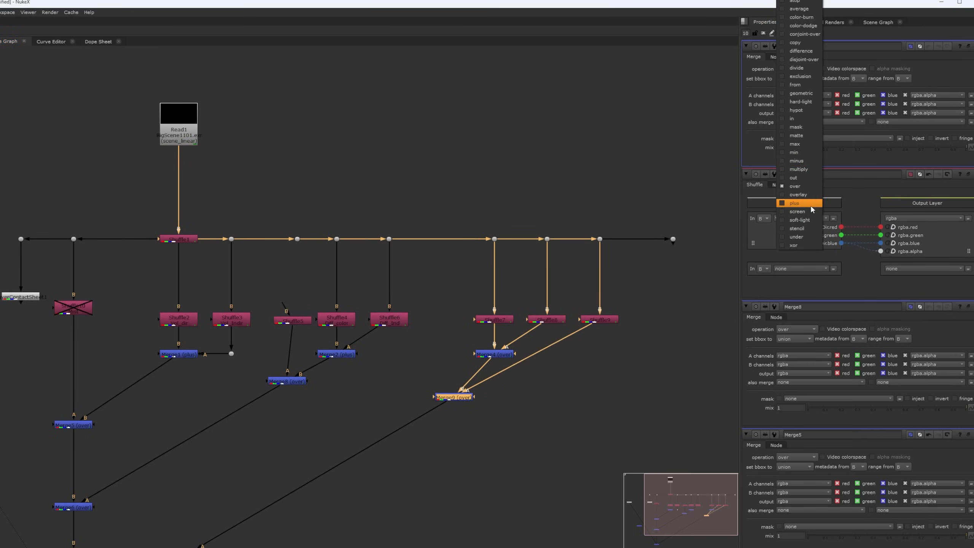
{"action": "left_click", "coordinate": [811, 205]}
{"action": "double_click", "coordinate": [494, 355]}
{"action": "left_click", "coordinate": [796, 69]}
{"action": "left_click", "coordinate": [797, 203]}
{"action": "double_click", "coordinate": [285, 380]}
{"action": "left_click", "coordinate": [798, 71]}
{"action": "left_click", "coordinate": [797, 204]}
Step: Connect Shuffle5's input to the dot on the main pass line
{"action": "scroll", "coordinate": [352, 327], "scroll_direction": "up", "scroll_amount": 2}
{"action": "middle_click_drag", "start_coordinate": [352, 326], "coordinate": [497, 280]}
{"action": "double_click", "coordinate": [104, 420]}
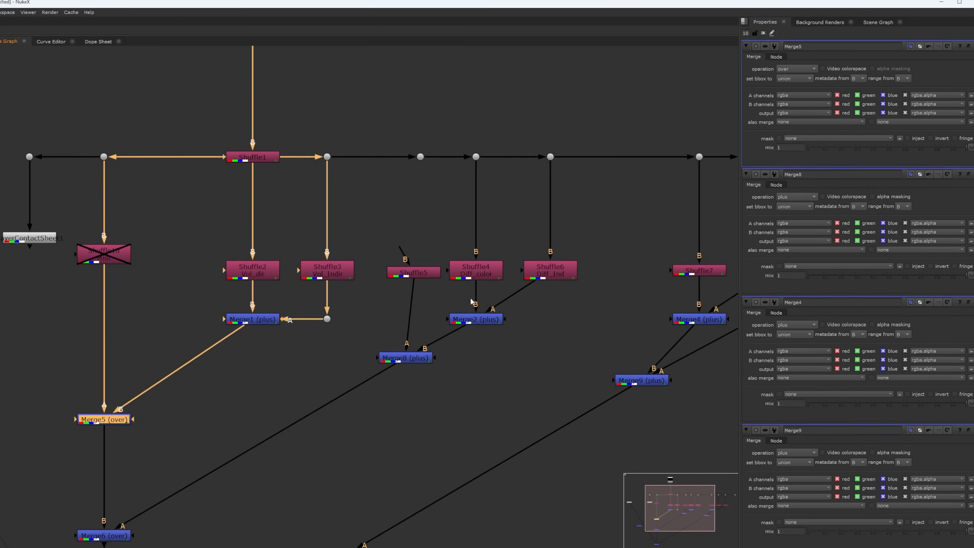
{"action": "left_click_drag", "start_coordinate": [405, 357], "coordinate": [411, 358]}
{"action": "left_click_drag", "start_coordinate": [402, 248], "coordinate": [420, 156]}
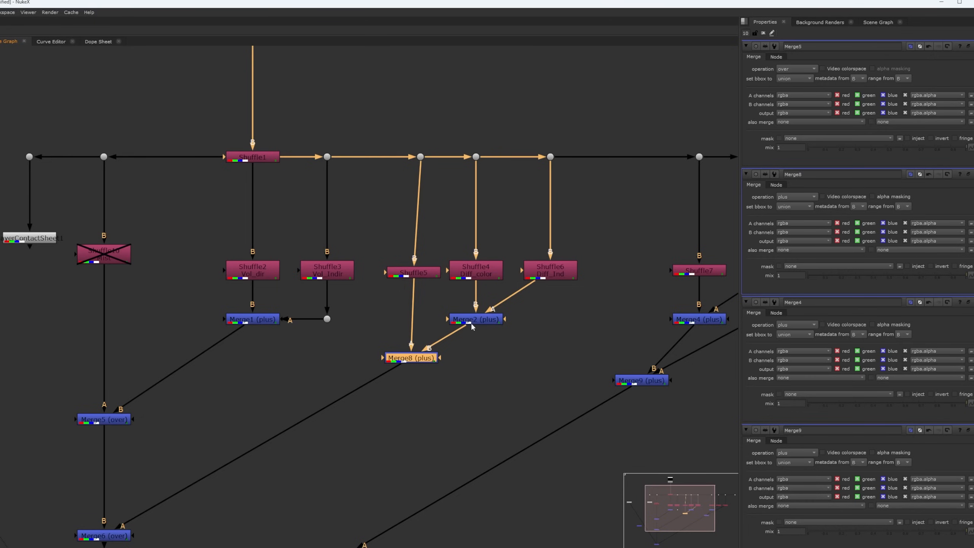
Step: Review the settings of Shuffle5, Shuffle6, Shuffle4, Shuffle9 and the Mist shuffle
{"action": "double_click", "coordinate": [413, 272]}
{"action": "double_click", "coordinate": [550, 270]}
{"action": "double_click", "coordinate": [475, 270]}
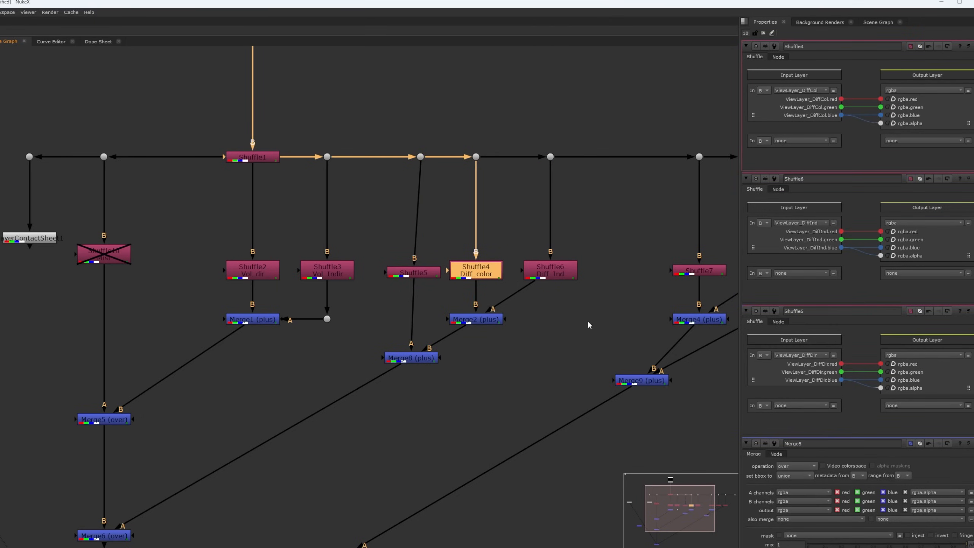
{"action": "scroll", "coordinate": [565, 315], "scroll_direction": "down", "scroll_amount": 3}
{"action": "scroll", "coordinate": [651, 333], "scroll_direction": "up", "scroll_amount": 2}
{"action": "double_click", "coordinate": [715, 291]}
{"action": "scroll", "coordinate": [463, 337], "scroll_direction": "down", "scroll_amount": 1}
{"action": "left_click", "coordinate": [246, 289]}
{"action": "double_click", "coordinate": [243, 290]}
Step: Disable the Mist shuffle node, Shuffle10
{"action": "left_click", "coordinate": [260, 311]}
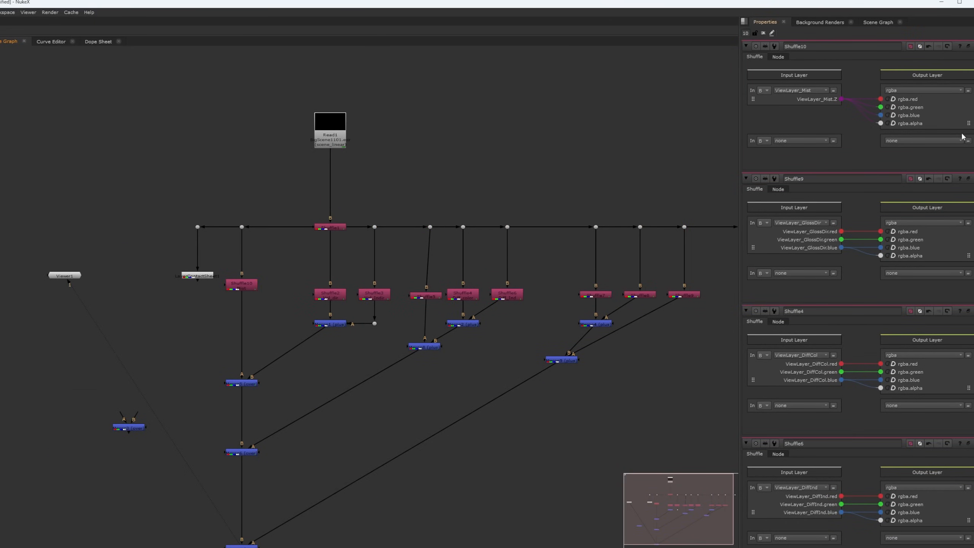
{"action": "left_click", "coordinate": [250, 286]}
{"action": "key", "text": "d"}
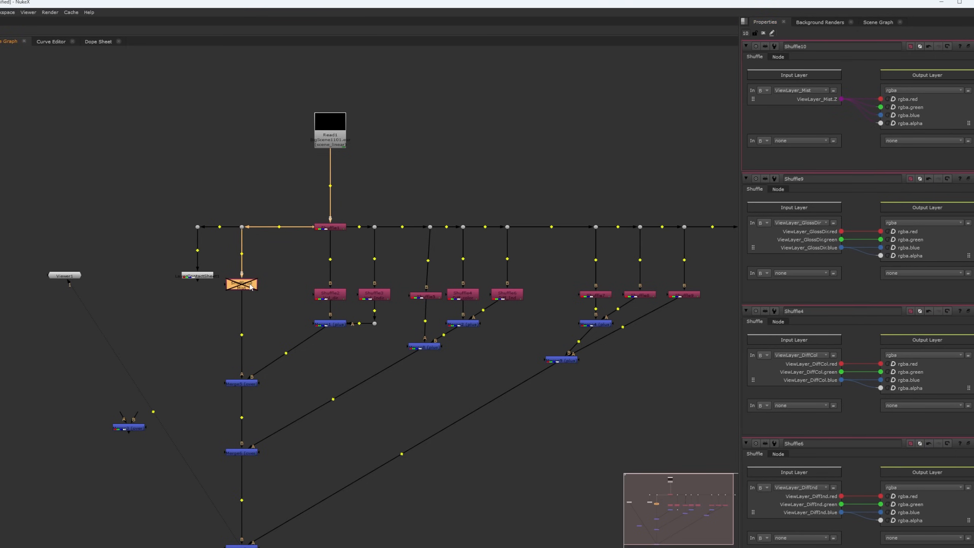
Step: Connect Viewer1 to Merge7, the bottom merge of the rebuilt beauty
{"action": "middle_click_drag", "start_coordinate": [260, 285], "coordinate": [325, 245]}
{"action": "scroll", "coordinate": [325, 245], "scroll_direction": "down", "scroll_amount": 4}
{"action": "left_click_drag", "start_coordinate": [347, 357], "coordinate": [285, 409]}
{"action": "key", "text": "1"}
{"action": "scroll", "coordinate": [319, 349], "scroll_direction": "up", "scroll_amount": 4}
{"action": "left_click", "coordinate": [322, 307]}
{"action": "key", "text": "1"}
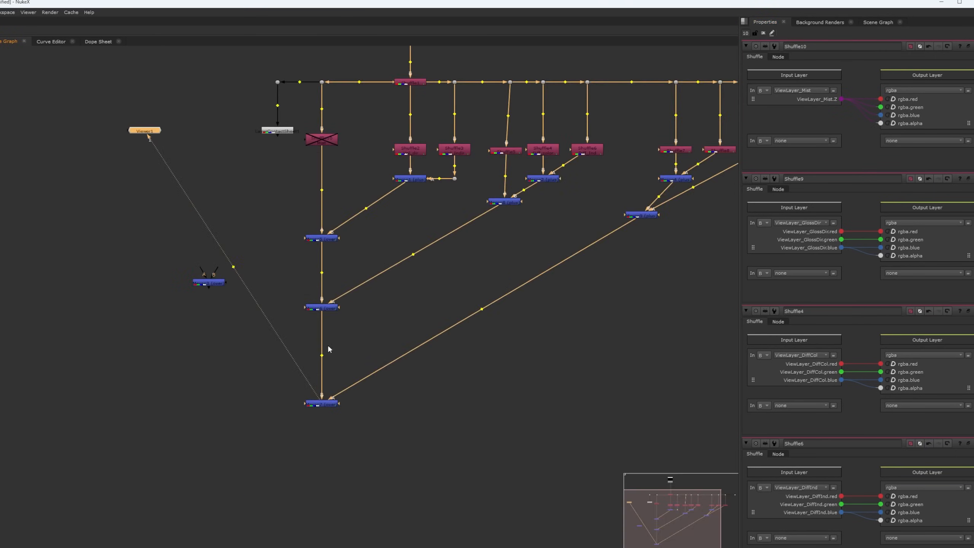
{"action": "left_click", "coordinate": [322, 403]}
{"action": "key", "text": "1"}
Step: Bring up and dismiss the node graph's right-click options menu
{"action": "right_click", "coordinate": [256, 304]}
{"action": "left_click", "coordinate": [208, 337]}
{"action": "right_click", "coordinate": [206, 339]}
{"action": "right_click", "coordinate": [146, 347]}
{"action": "right_click", "coordinate": [127, 348]}
{"action": "right_click", "coordinate": [107, 359]}
{"action": "right_click", "coordinate": [97, 361]}
{"action": "left_click", "coordinate": [292, 342]}
{"action": "scroll", "coordinate": [292, 343], "scroll_direction": "down", "scroll_amount": 2}
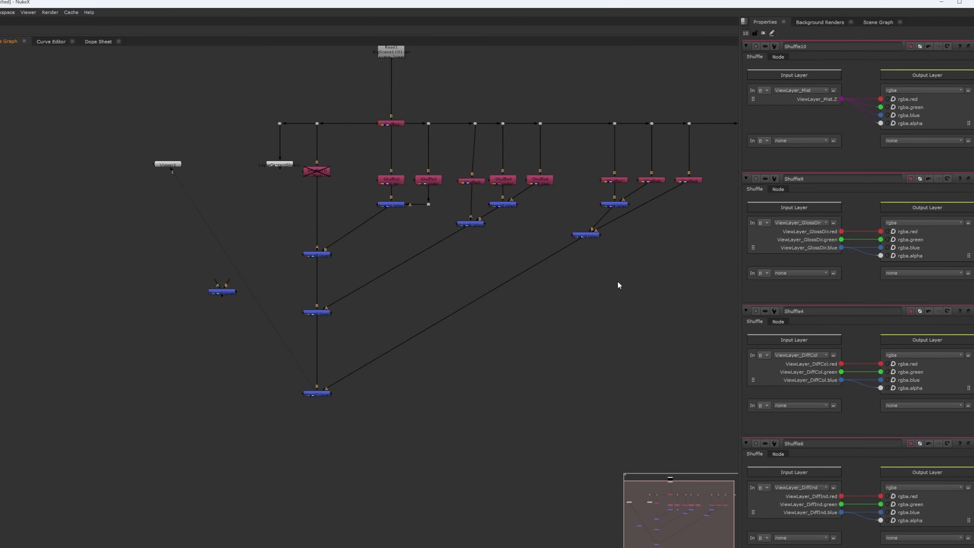